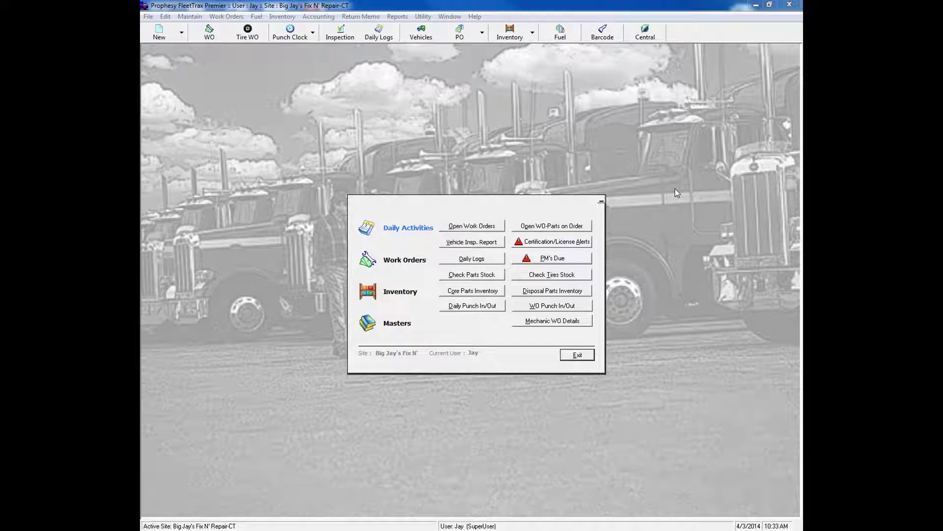
# Leave the start dashboard and open the profile of vehicle INT105 from the vehicle list for modification
pyautogui.click(589, 357)
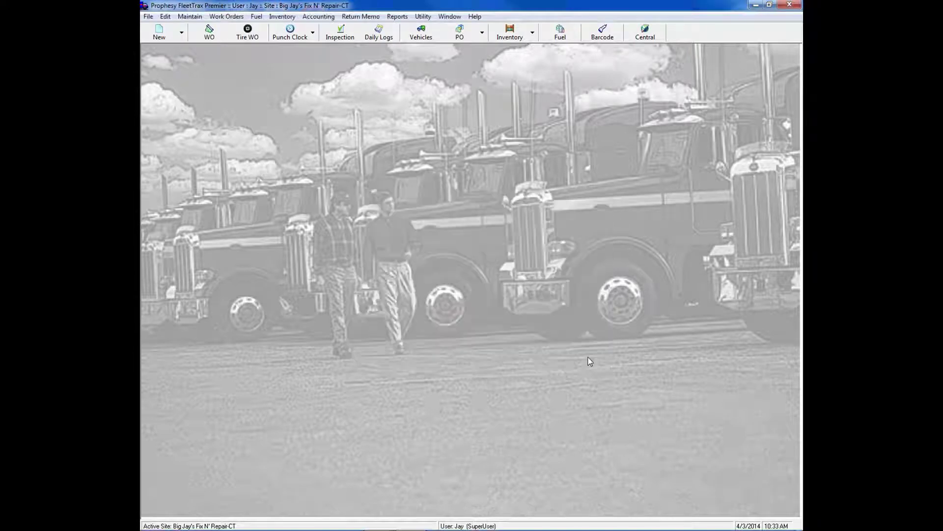
pyautogui.click(425, 34)
pyautogui.moveTo(416, 50); pyautogui.dragTo(529, 116)
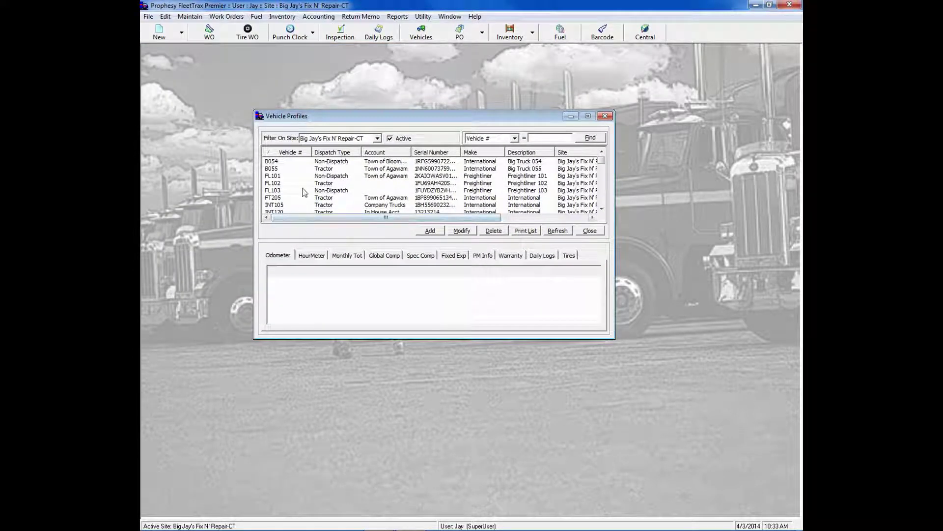
pyautogui.click(295, 205)
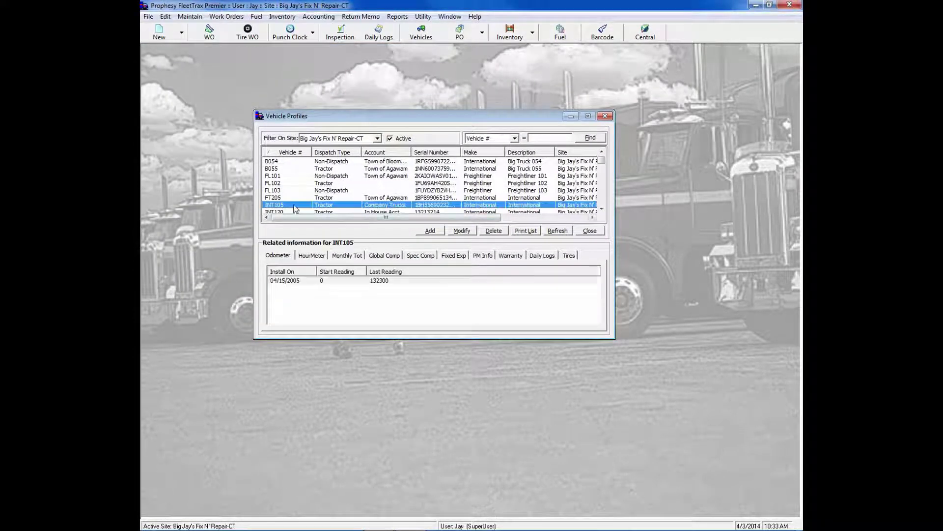
pyautogui.click(464, 230)
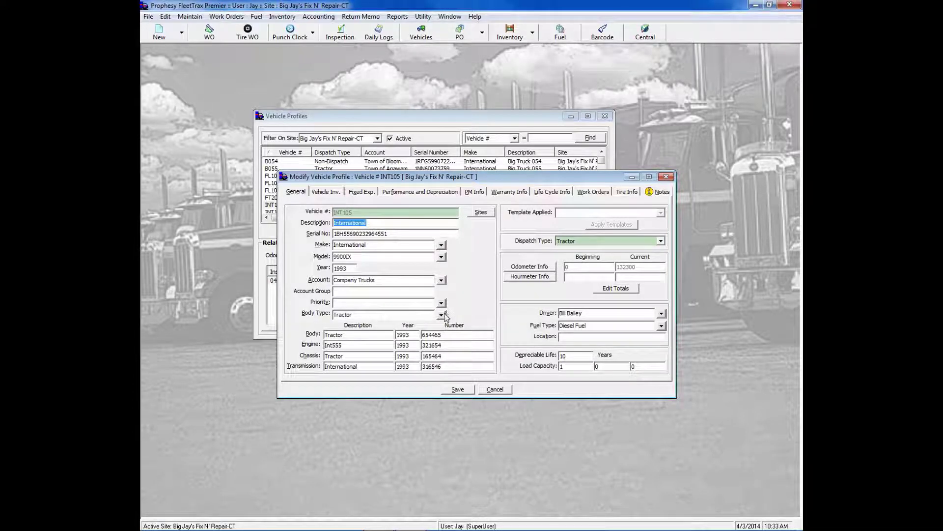
# View the list of available vehicle makes for INT105 and close it without picking one
pyautogui.click(442, 246)
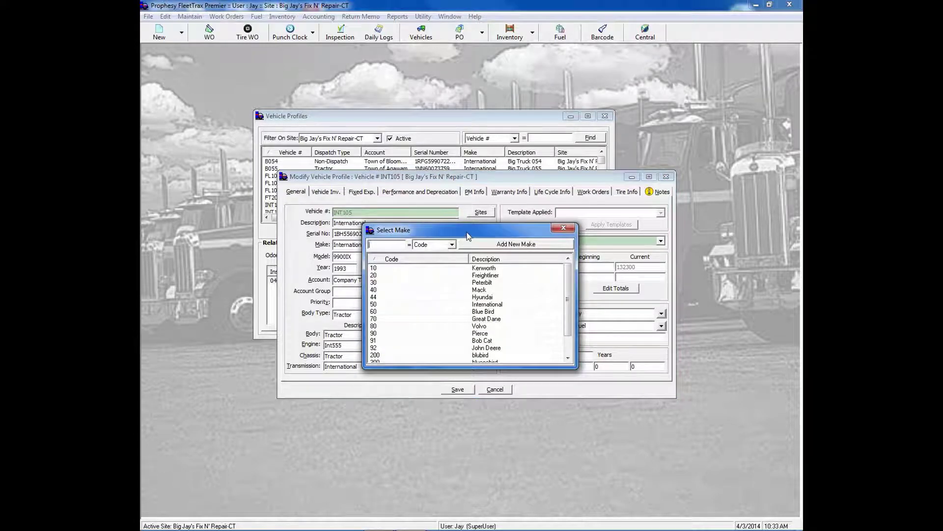
pyautogui.moveTo(469, 235); pyautogui.dragTo(561, 189)
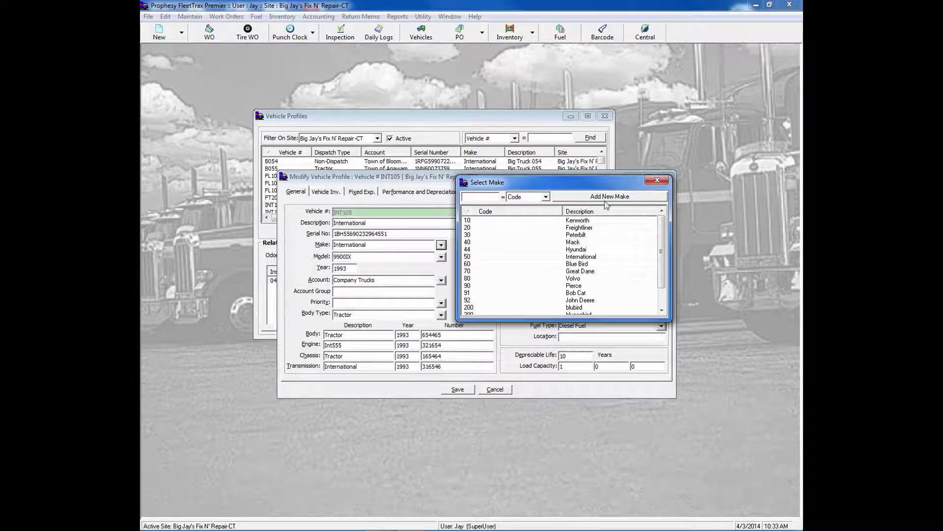
pyautogui.click(657, 182)
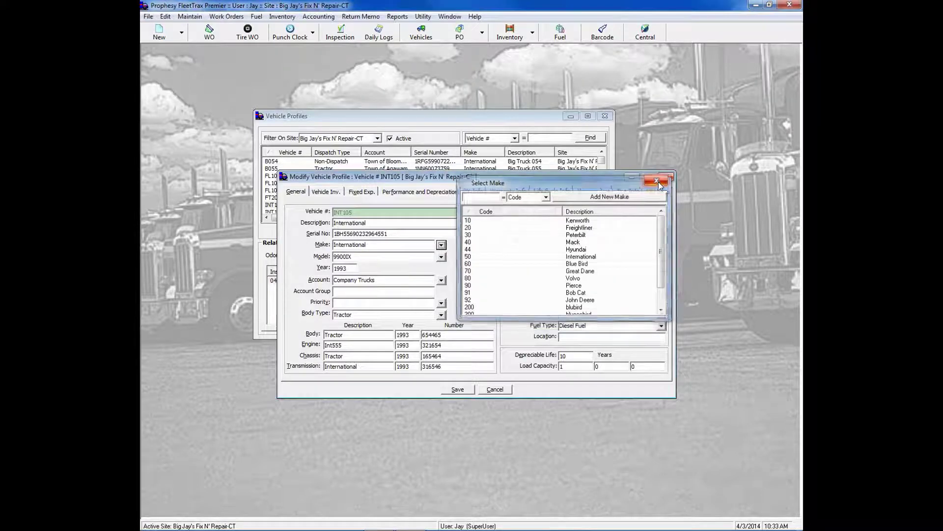
# Review INT105's vehicle inventory details, including the license plates and the GPS Phone, Tire Chains and Load Locks component numbers
pyautogui.click(334, 197)
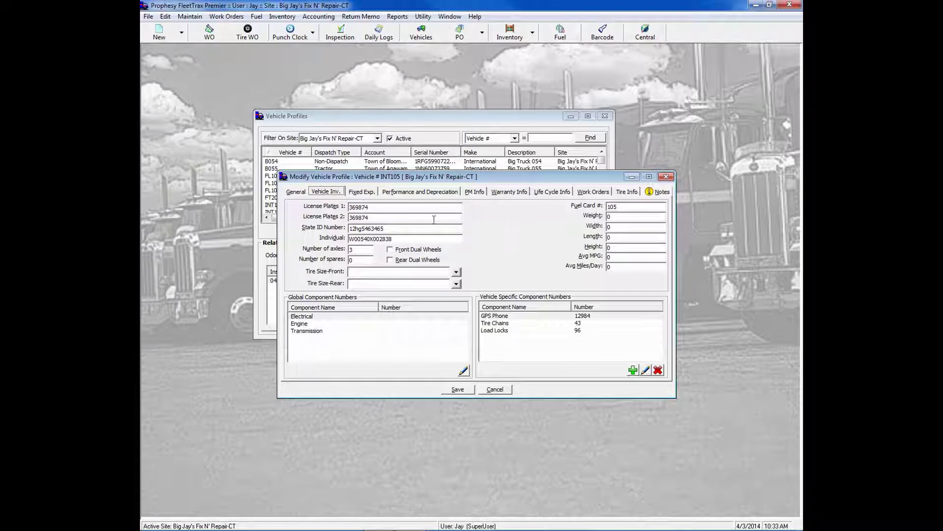
pyautogui.click(378, 207)
pyautogui.click(381, 217)
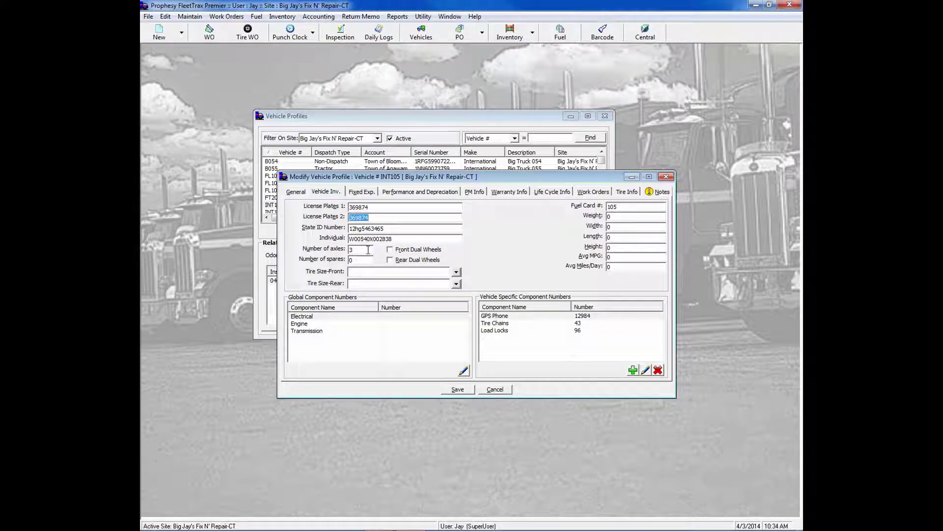
pyautogui.click(501, 317)
pyautogui.click(500, 322)
pyautogui.click(500, 330)
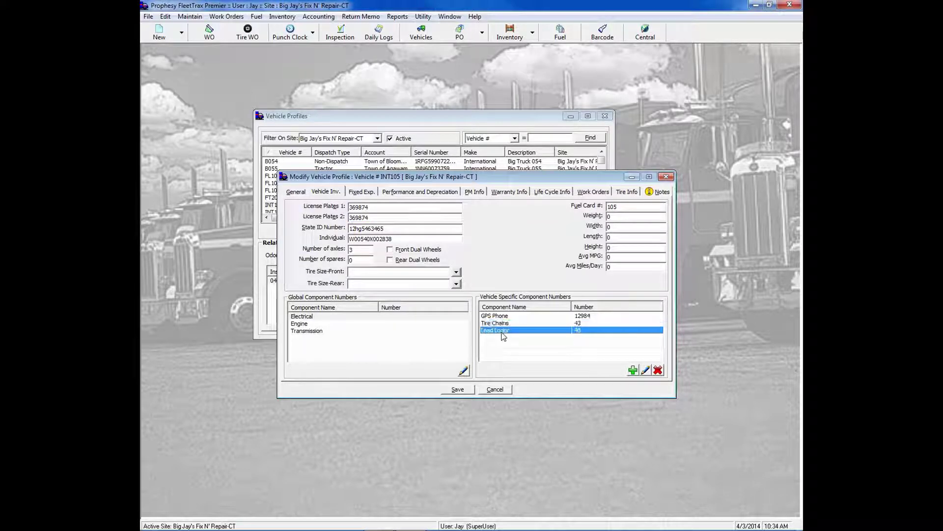
pyautogui.click(500, 316)
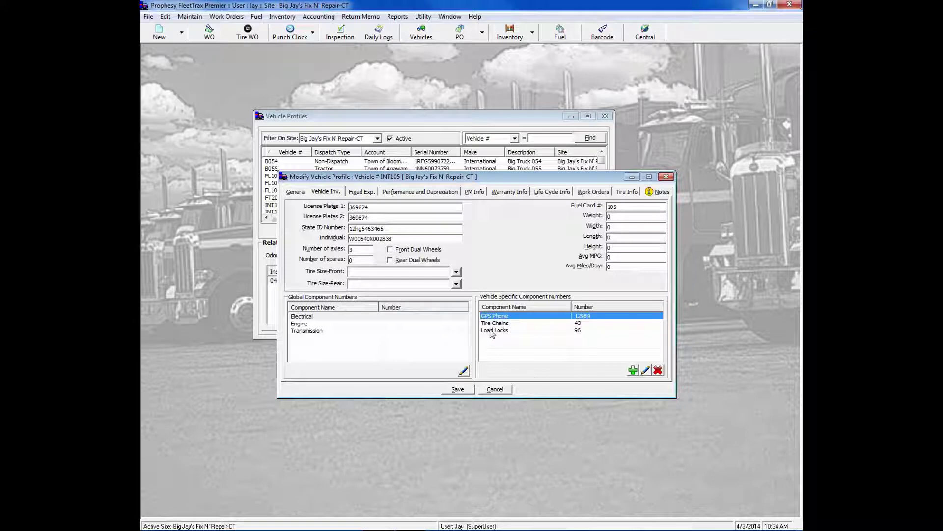
# Review INT105's preventive maintenance schedule and the 90-Day DOT Insp last-service date and odometer, leaving the profile without saving
pyautogui.click(477, 192)
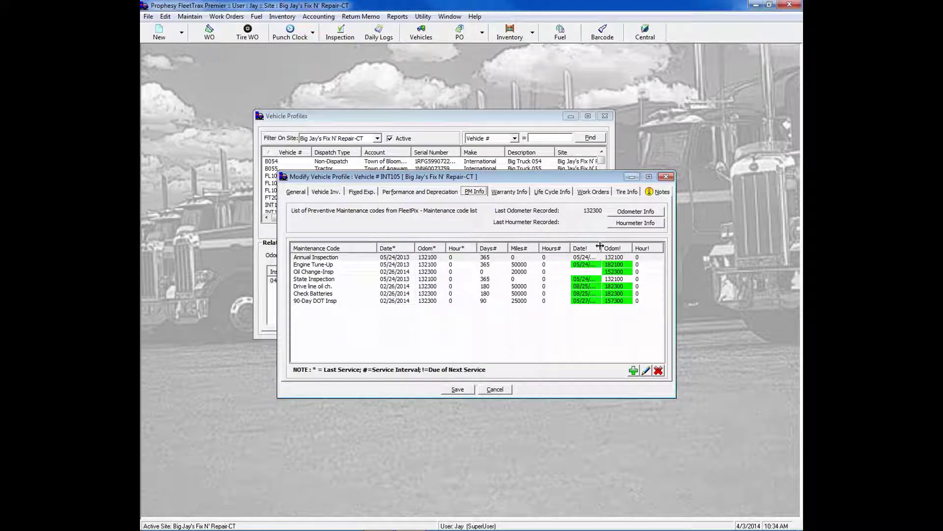
pyautogui.moveTo(602, 248); pyautogui.dragTo(608, 248)
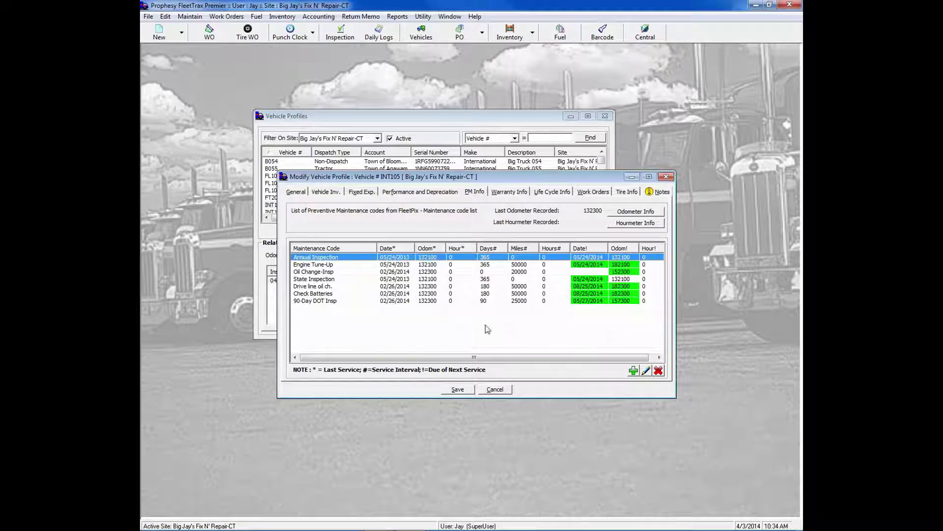
pyautogui.click(393, 301)
pyautogui.doubleClick(393, 301)
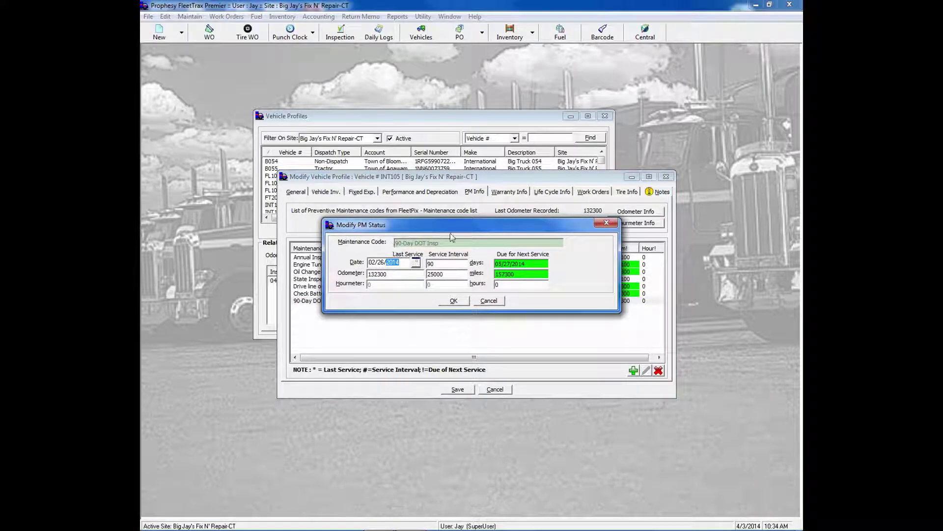
pyautogui.moveTo(401, 265); pyautogui.dragTo(364, 271)
pyautogui.click(400, 275)
pyautogui.click(493, 302)
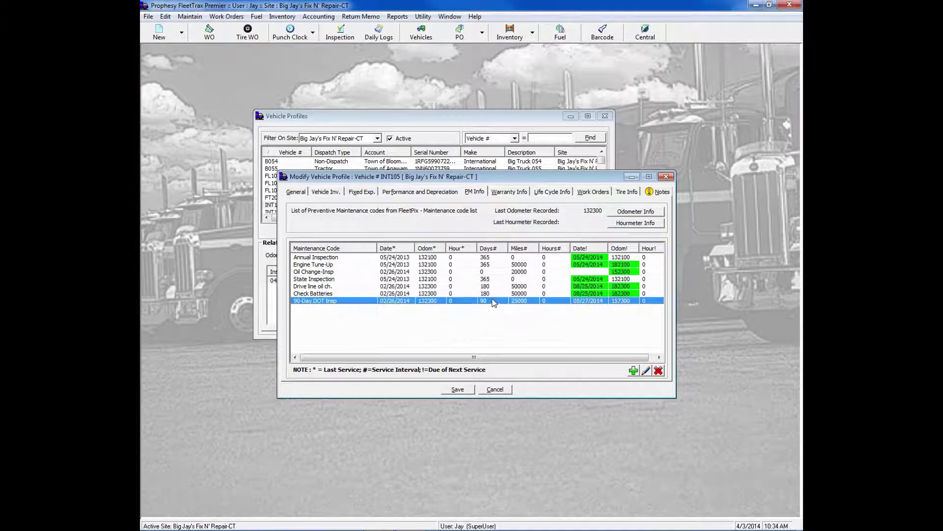
pyautogui.click(667, 177)
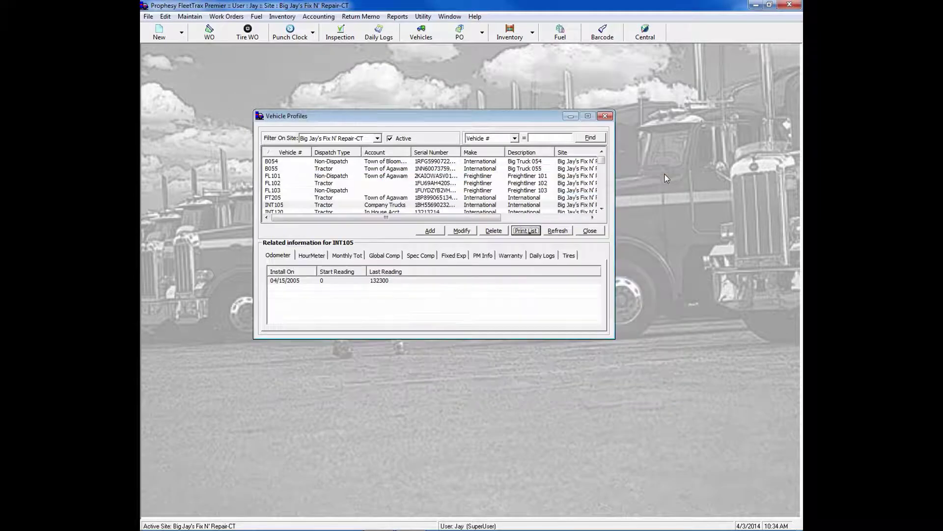
# Bring back the FleetTrax Central dashboard, minimize the vehicle list and open the list of vehicles with preventive maintenance due
pyautogui.click(181, 32)
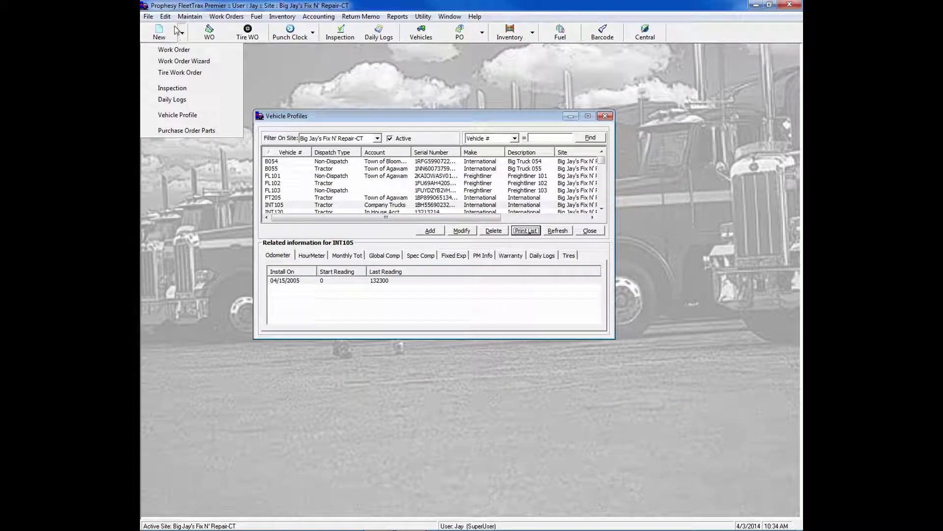
pyautogui.click(149, 17)
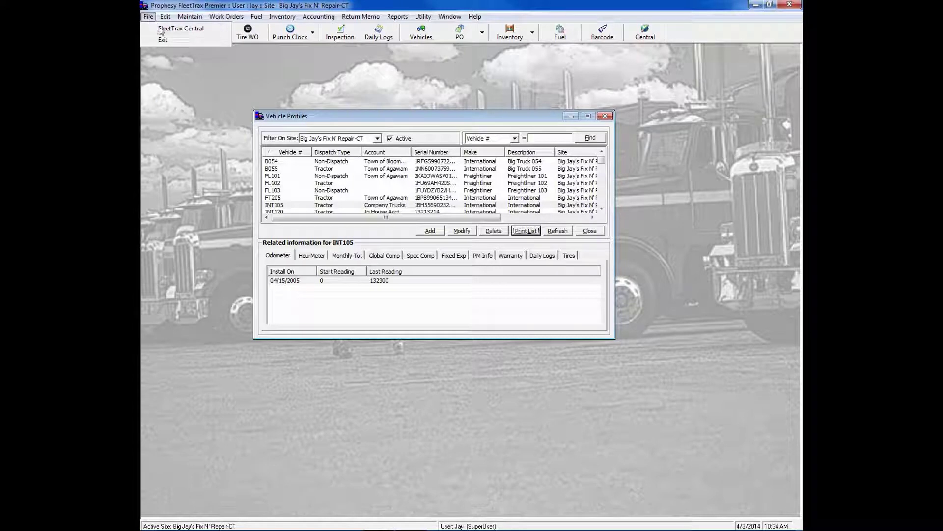
pyautogui.click(163, 29)
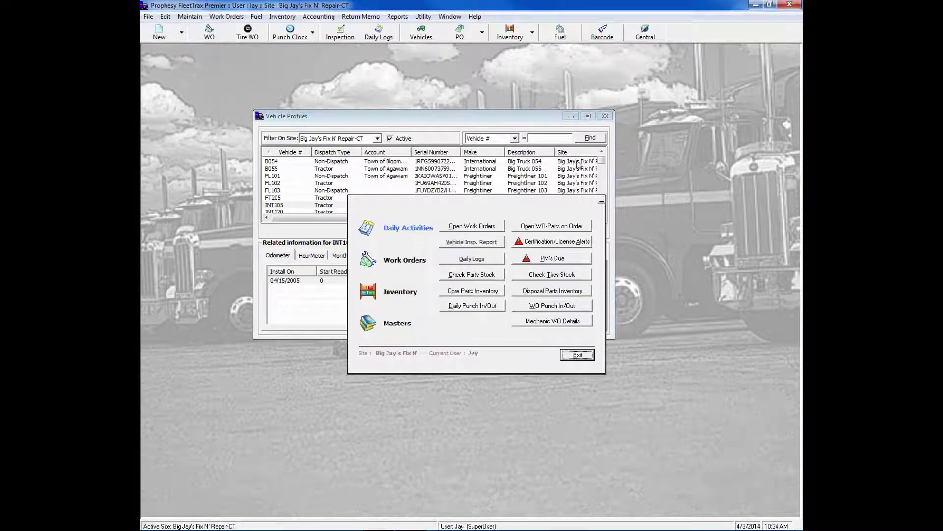
pyautogui.click(571, 116)
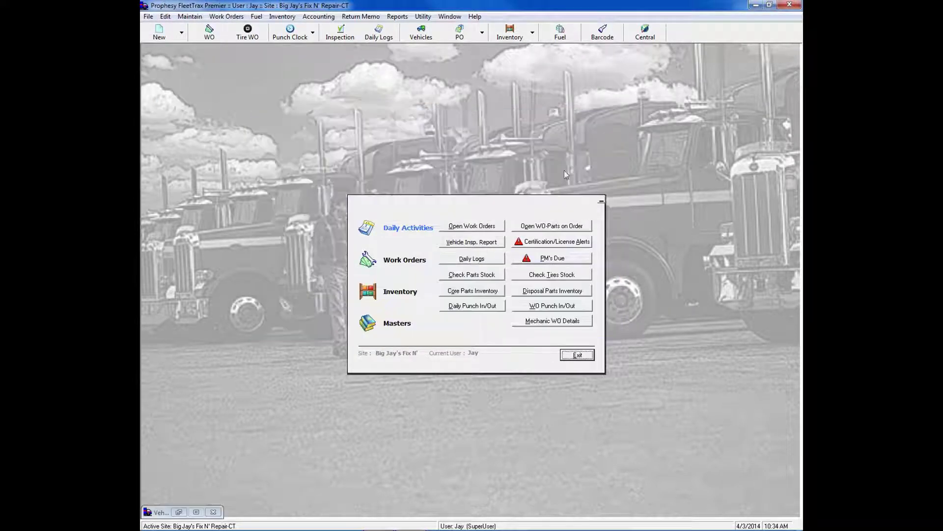
pyautogui.click(563, 259)
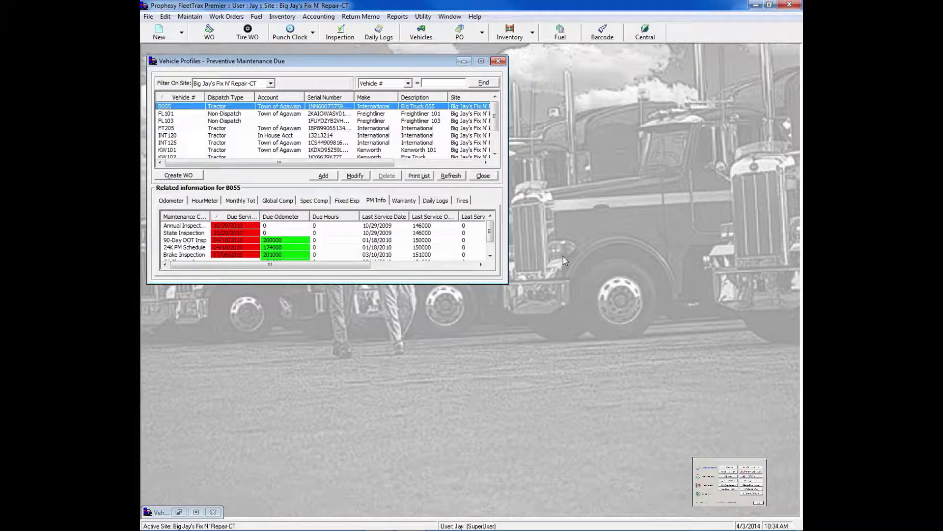
# Check the maintenance due for FL103 and INT120, preview the PM Overdue Report, and close the due list
pyautogui.click(237, 120)
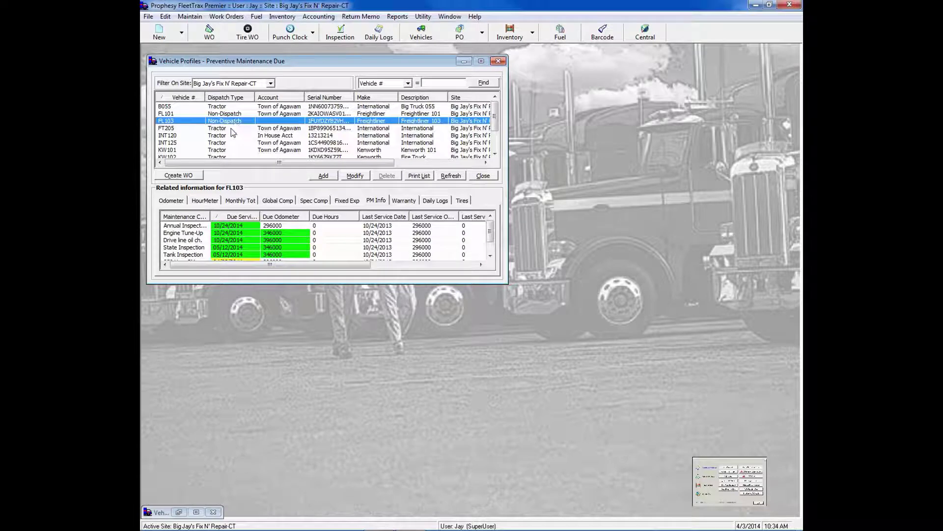
pyautogui.click(233, 136)
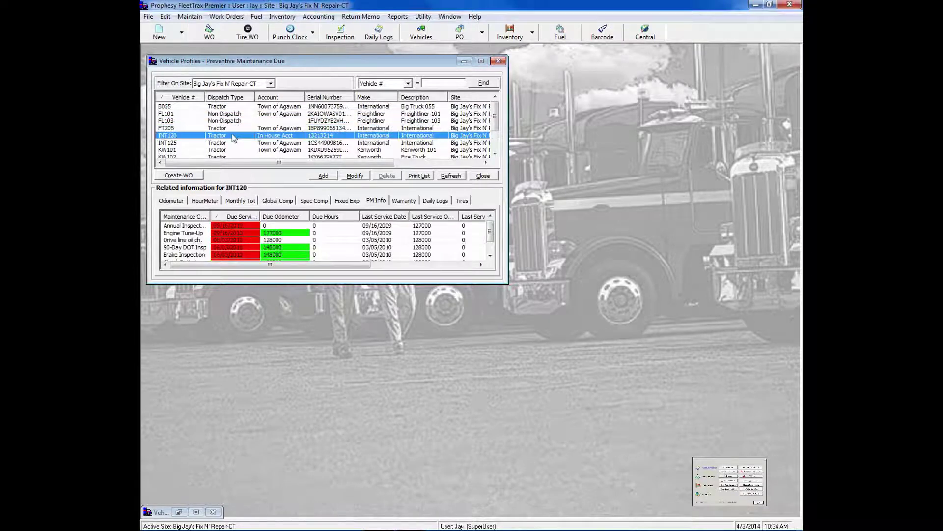
pyautogui.click(417, 176)
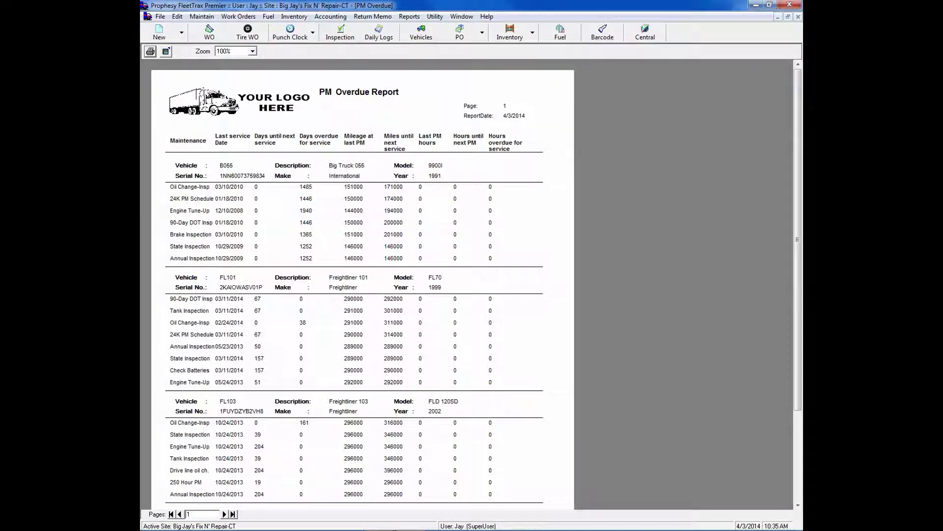
pyautogui.click(798, 18)
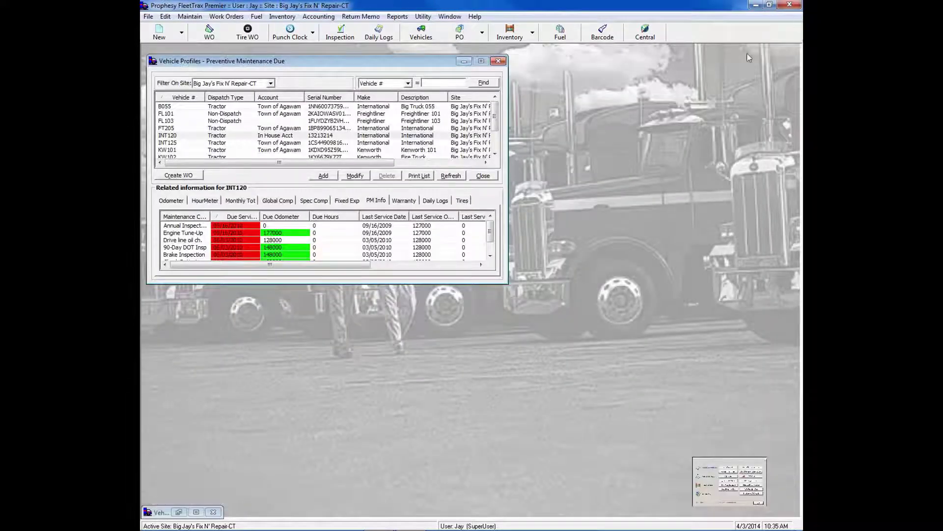
pyautogui.click(168, 135)
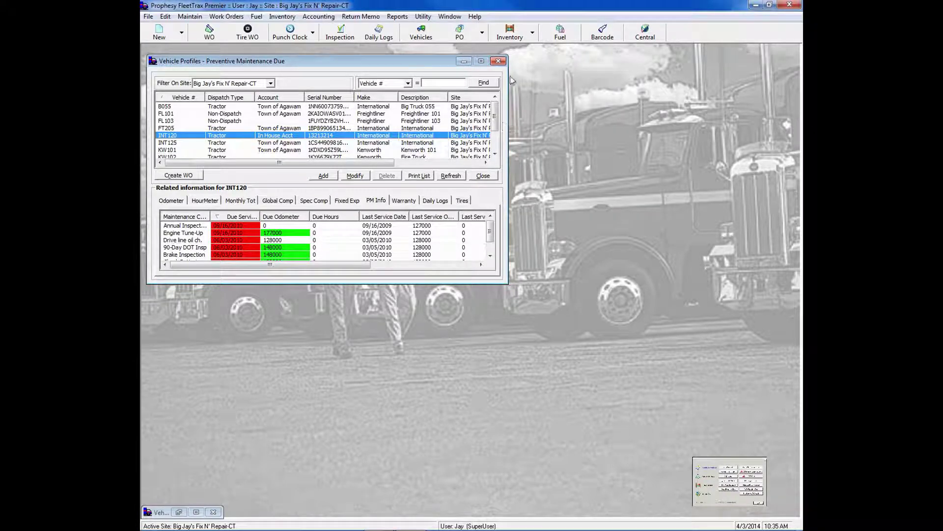
pyautogui.click(497, 61)
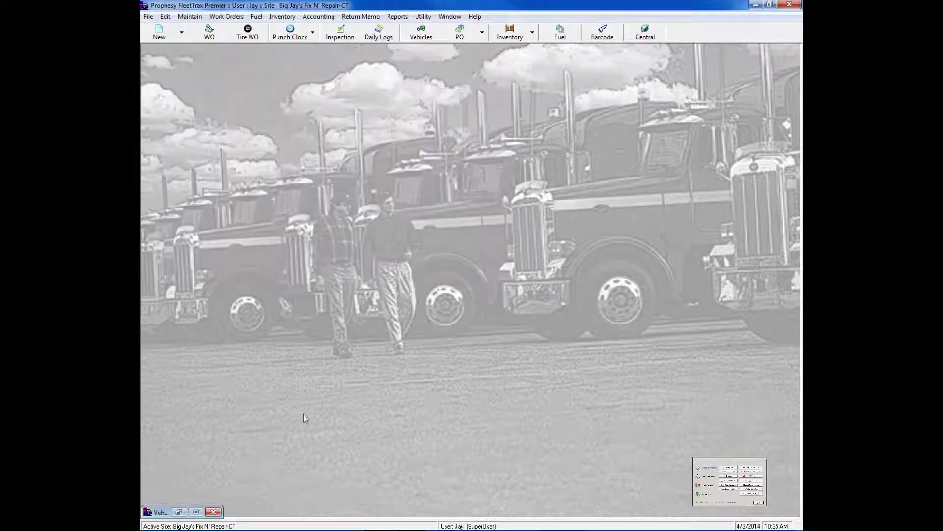
# Restore the minimized vehicle list and reopen INT105's profile at its preventive maintenance information
pyautogui.click(178, 511)
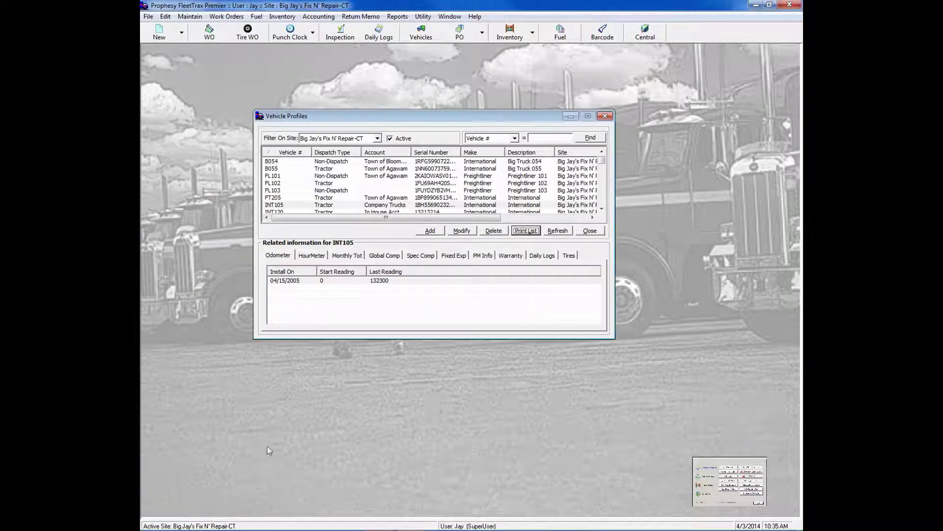
pyautogui.click(403, 205)
pyautogui.click(470, 231)
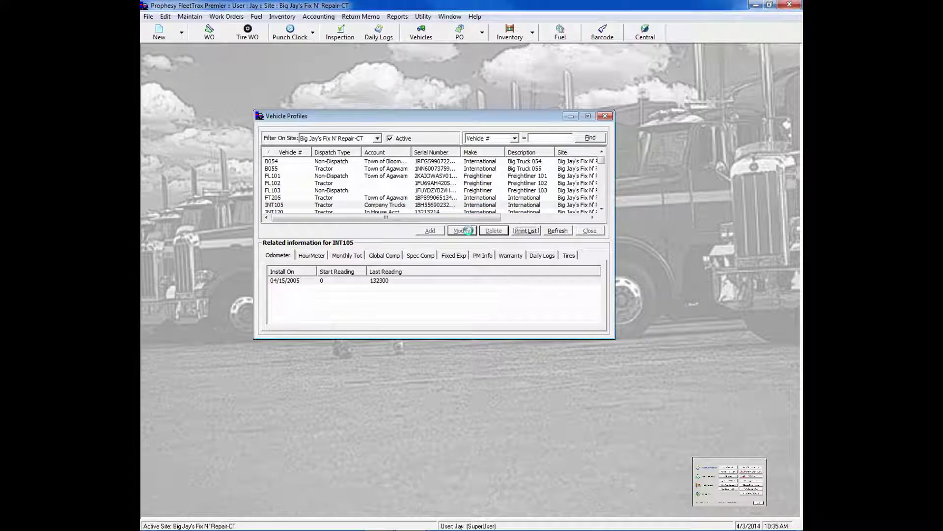
pyautogui.click(475, 194)
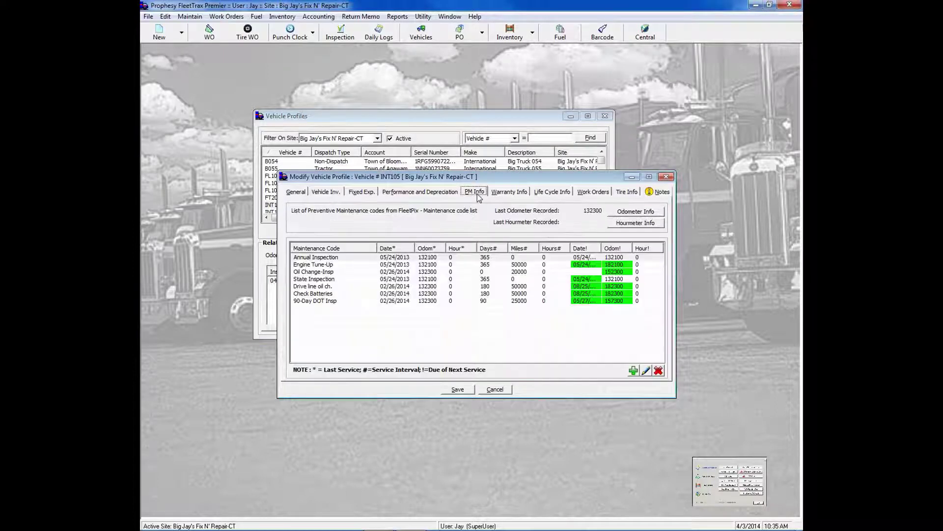
# Review INT105's warranty record for the alternator and its list of installed tires
pyautogui.click(508, 192)
pyautogui.click(498, 223)
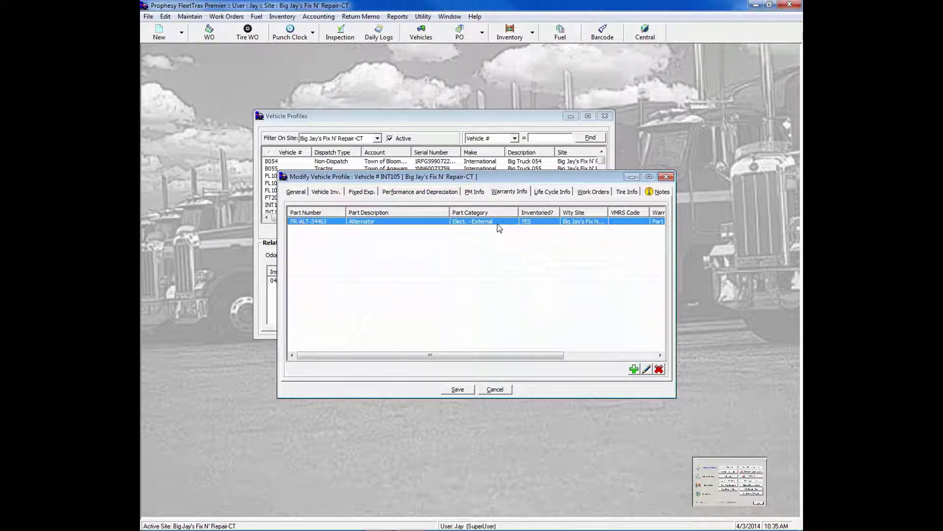
pyautogui.click(623, 192)
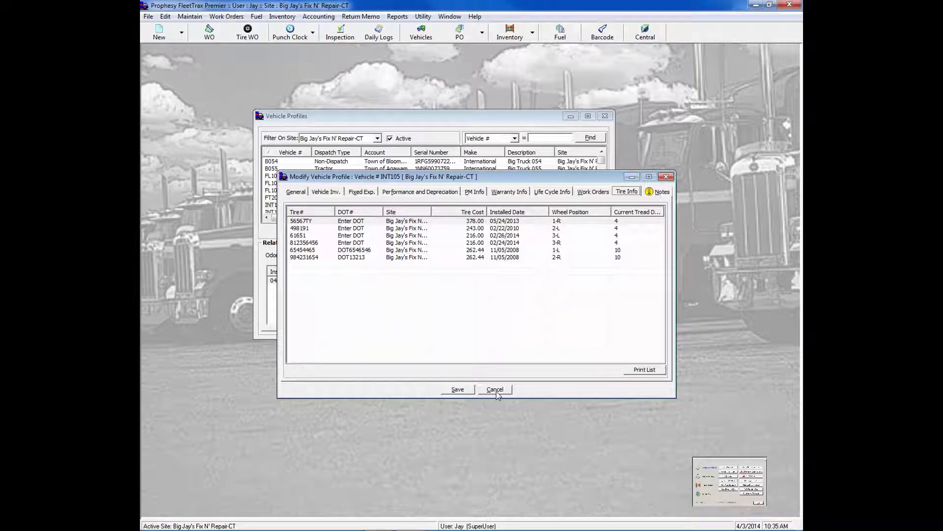
# Save INT105's profile and return from the vehicle list to the FleetTrax Central dashboard
pyautogui.click(457, 390)
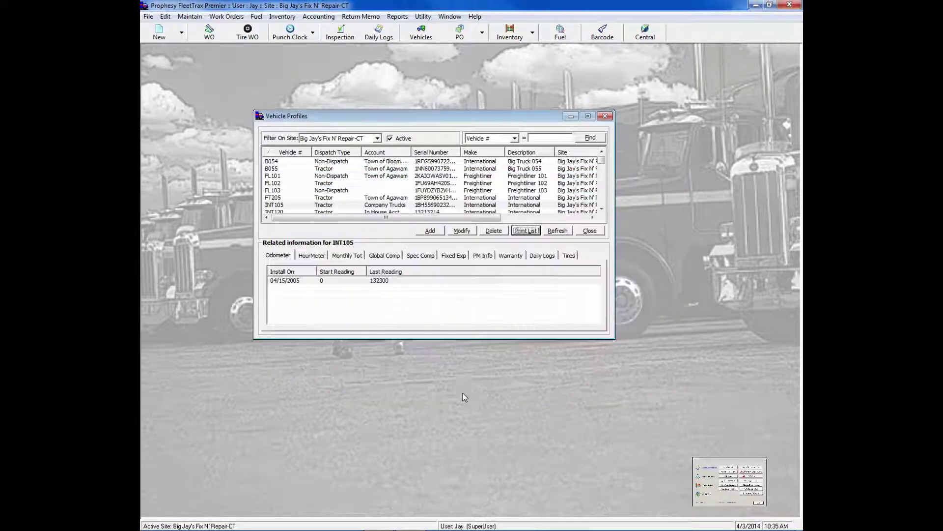
pyautogui.click(605, 116)
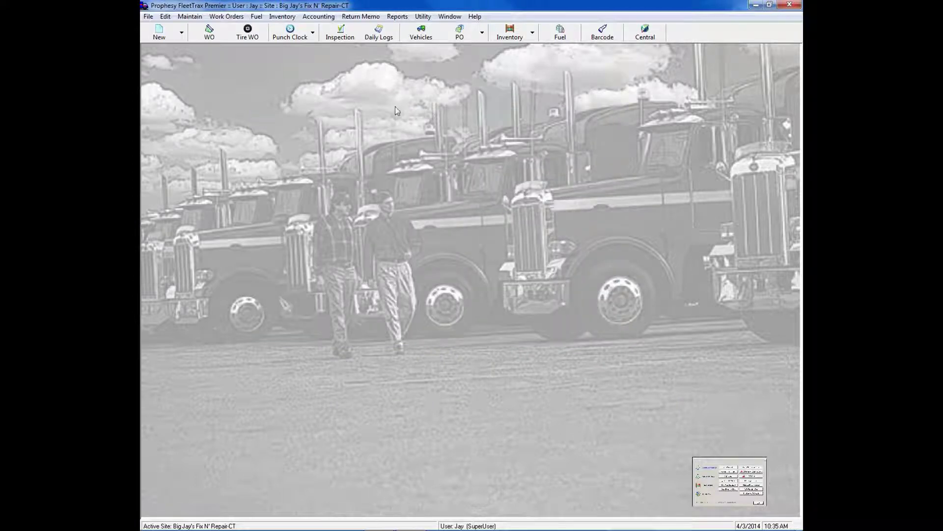
pyautogui.click(705, 467)
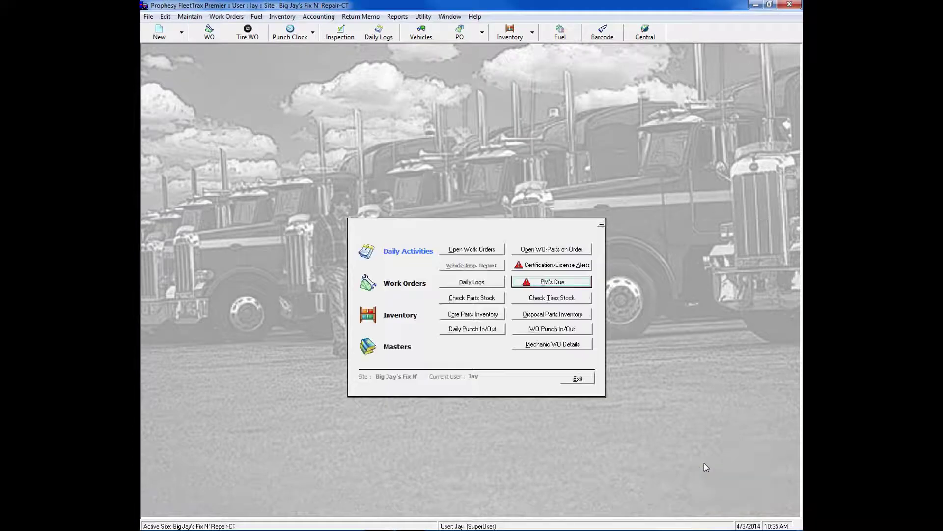
# Open the parts stock check and view the shipments recorded for part 110672, the mirror adhesive
pyautogui.click(472, 299)
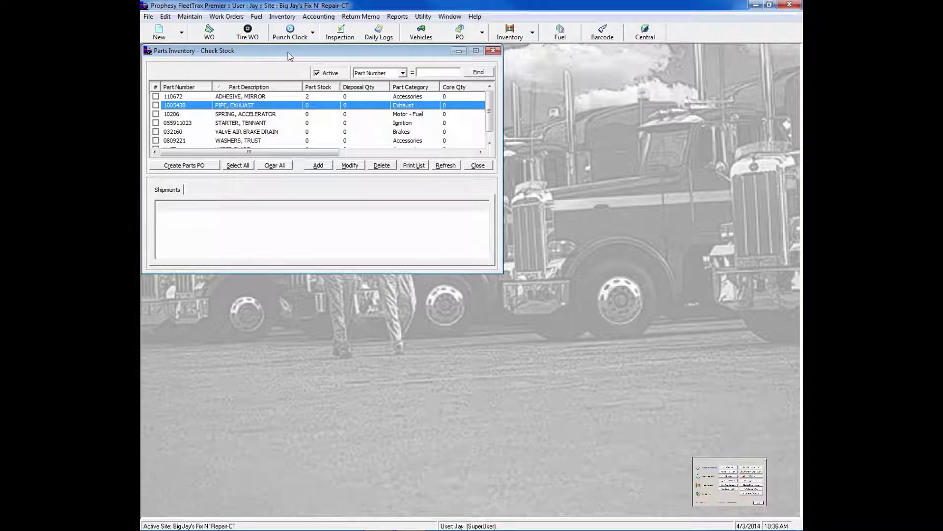
pyautogui.moveTo(288, 52); pyautogui.dragTo(447, 128)
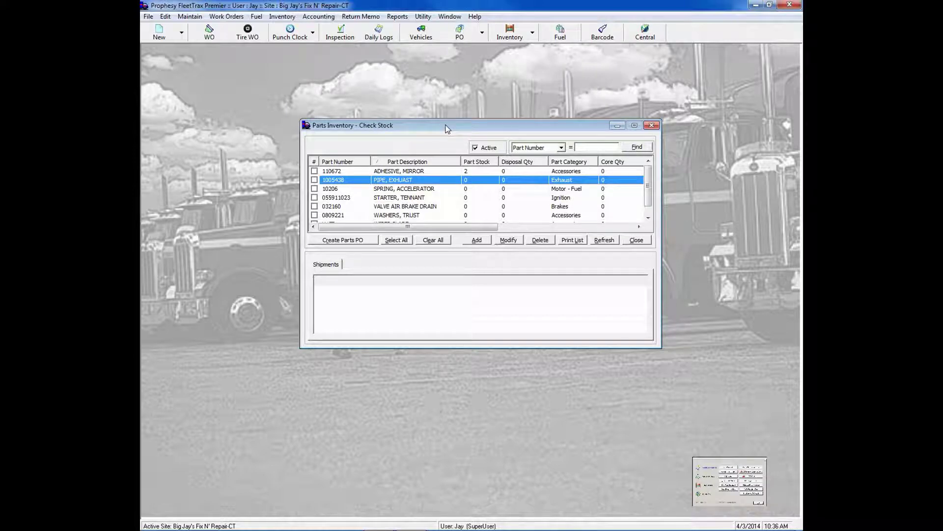
pyautogui.click(435, 172)
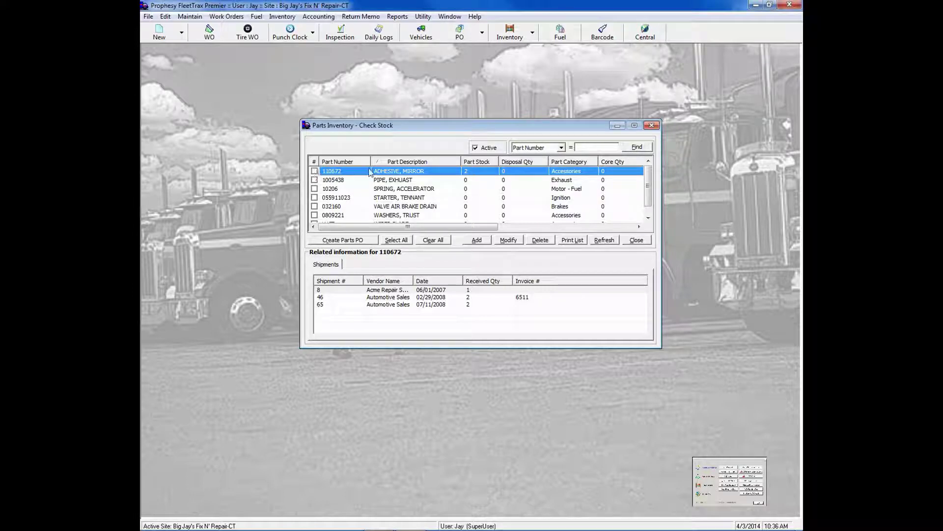
# Open the mirror adhesive's part record and check its minimum and maximum stock limits
pyautogui.doubleClick(391, 171)
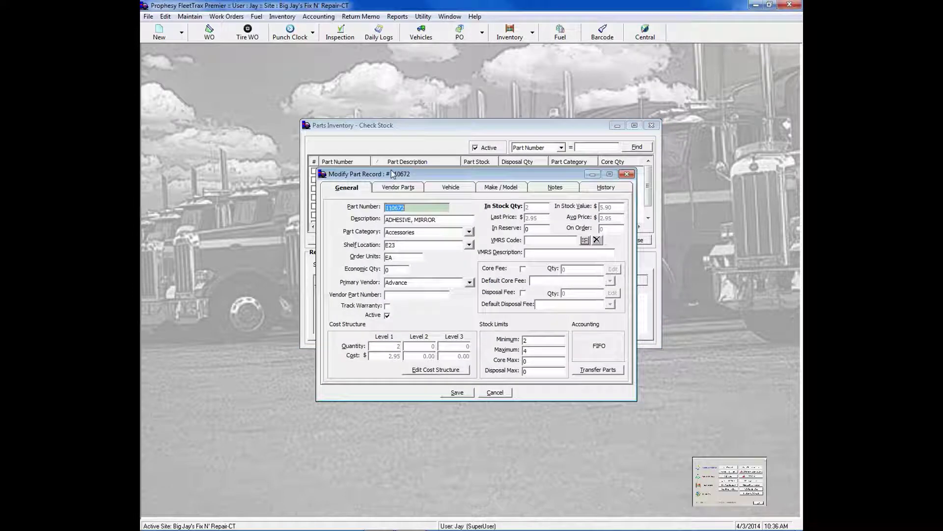
pyautogui.moveTo(393, 174); pyautogui.dragTo(387, 135)
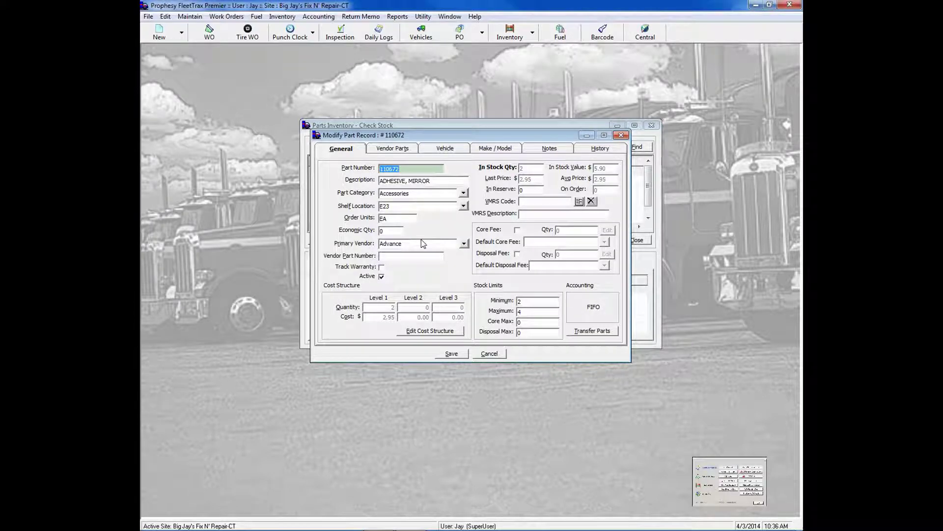
pyautogui.click(522, 300)
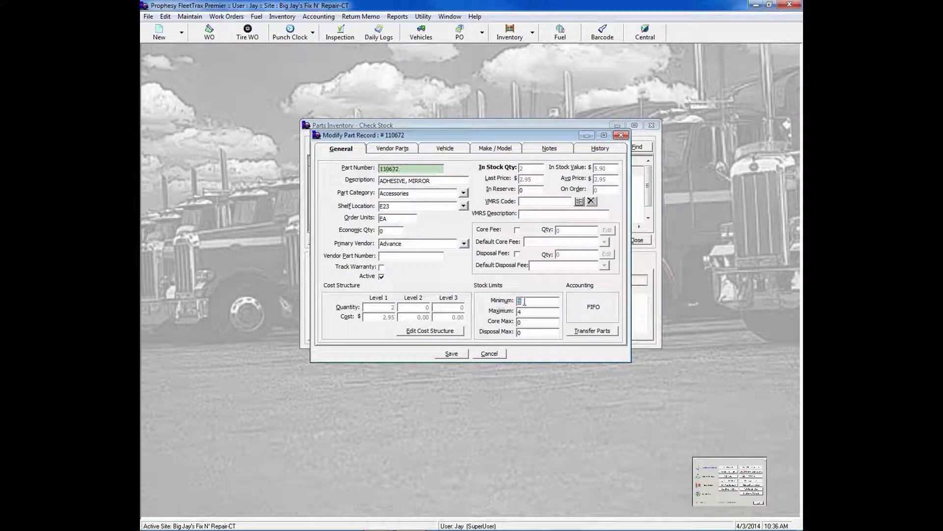
pyautogui.click(531, 313)
pyautogui.click(533, 302)
pyautogui.moveTo(427, 135); pyautogui.dragTo(451, 132)
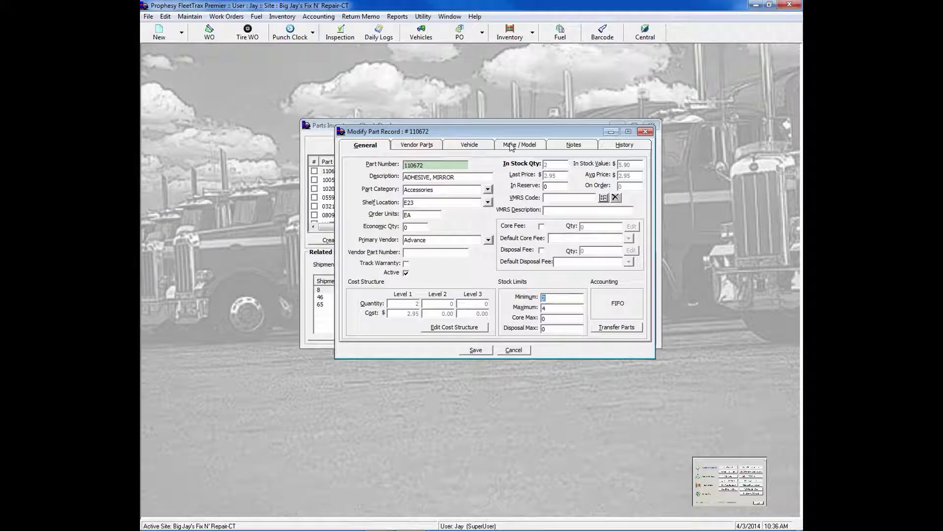
# Add vehicle KW101 to the part's selected vehicles and remove it again
pyautogui.click(484, 149)
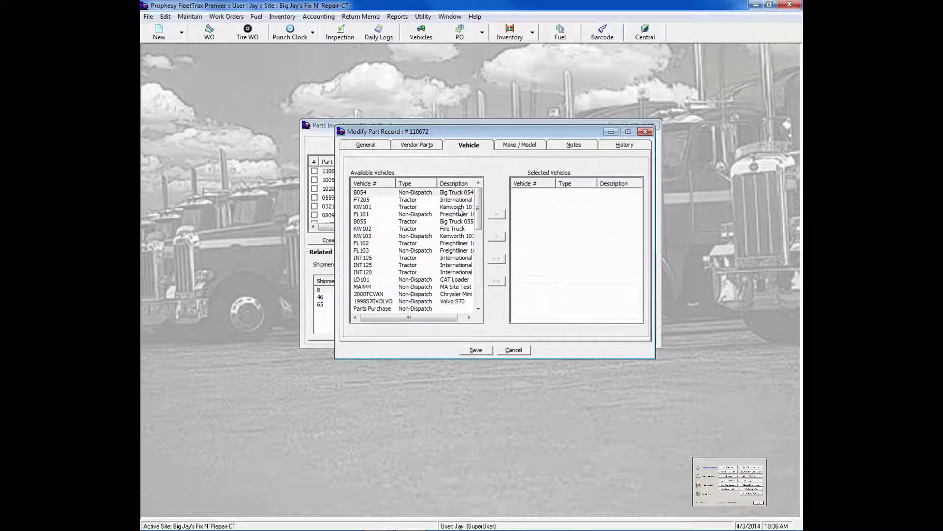
pyautogui.doubleClick(399, 207)
pyautogui.click(520, 193)
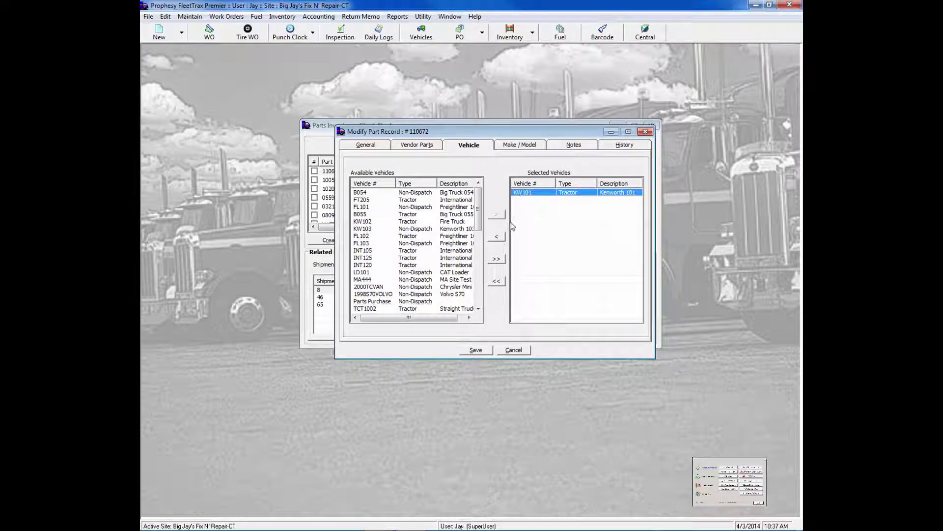
pyautogui.click(496, 236)
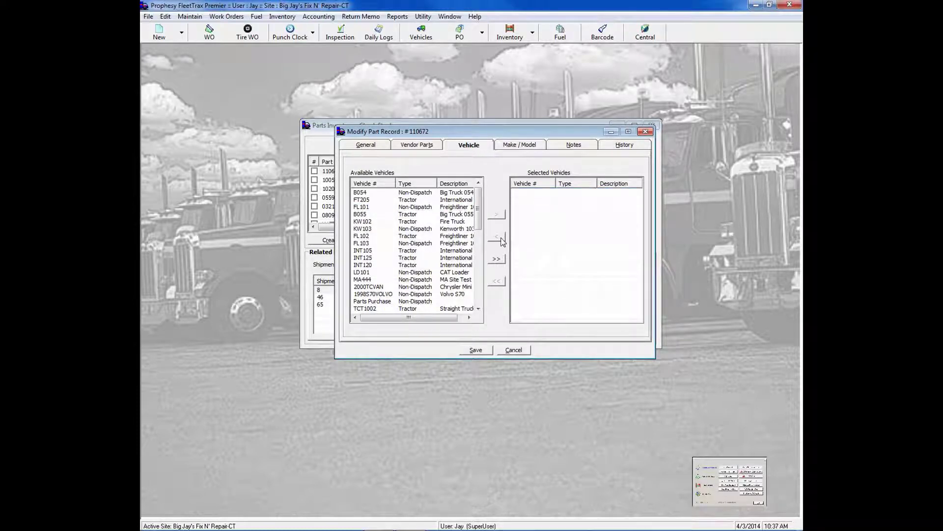
# Check the part's make and model list and close the part record without saving changes
pyautogui.click(529, 145)
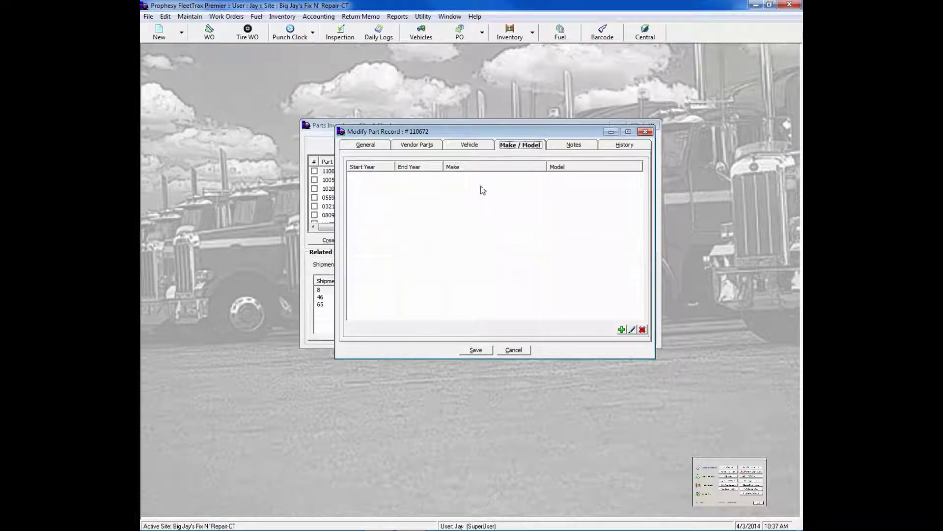
pyautogui.click(367, 146)
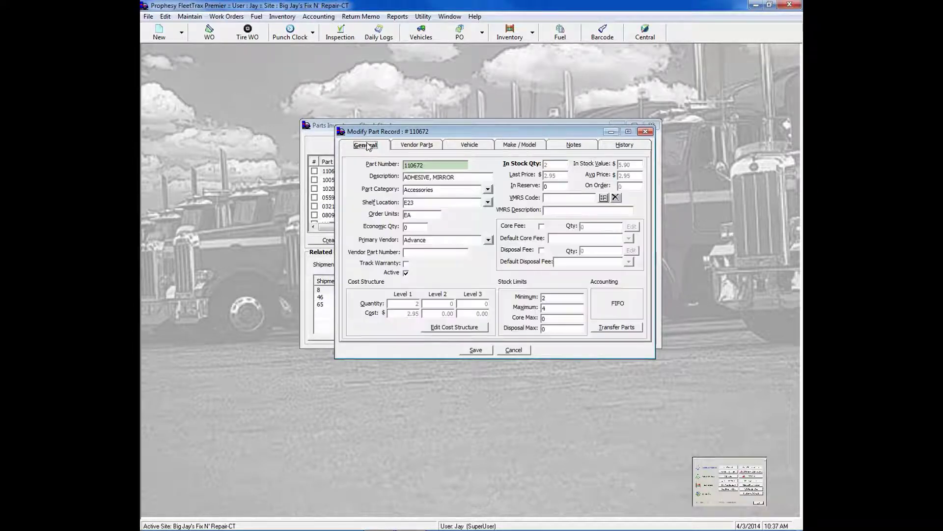
pyautogui.click(513, 350)
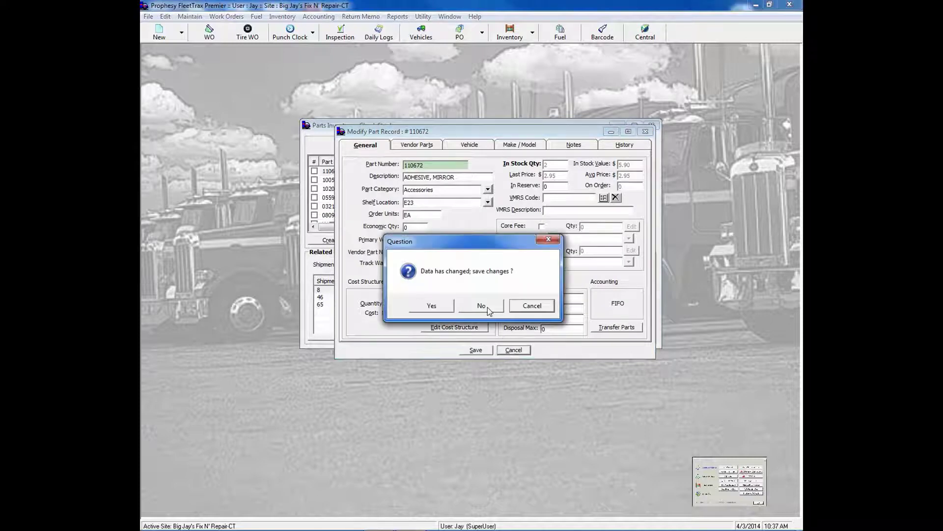
pyautogui.click(487, 306)
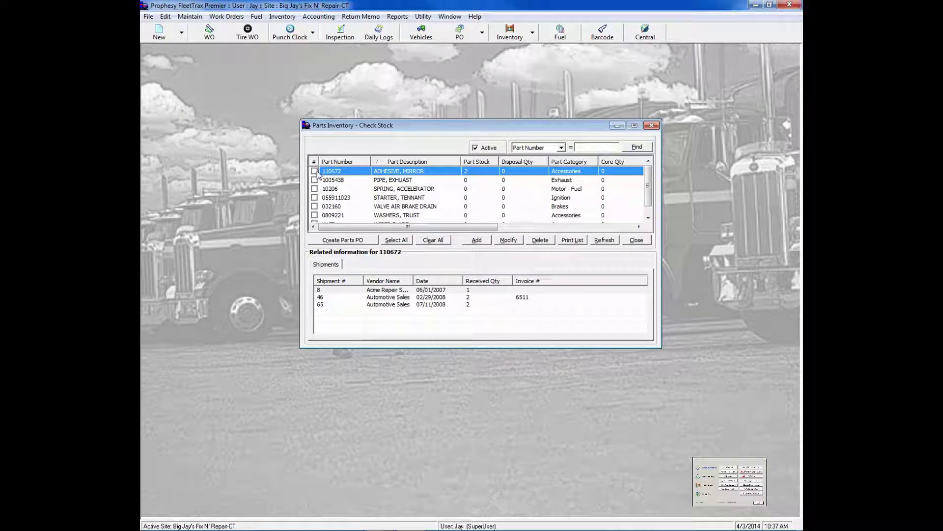
# Create a purchase order for part 110672, ordered on 04/03/2014, using the Big Jay's Fix N' Repair-MA address set
pyautogui.click(346, 240)
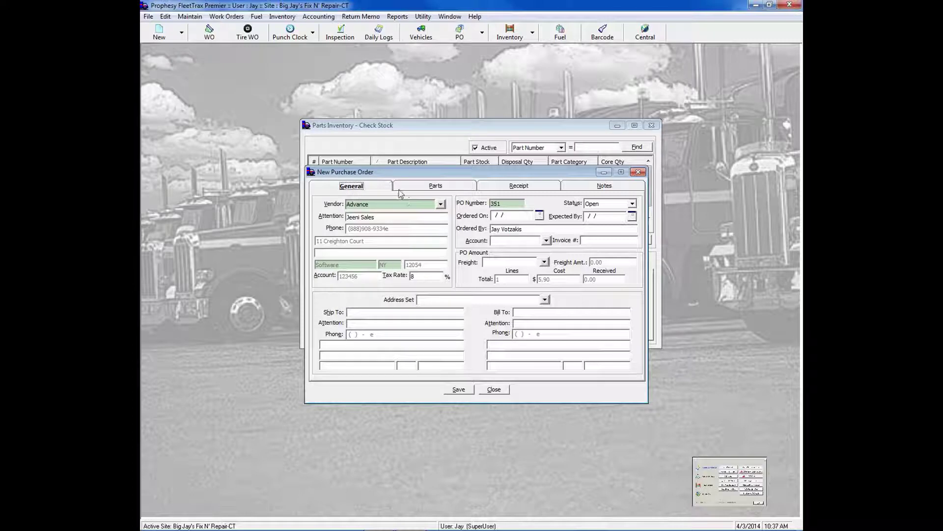
pyautogui.click(539, 214)
pyautogui.click(451, 320)
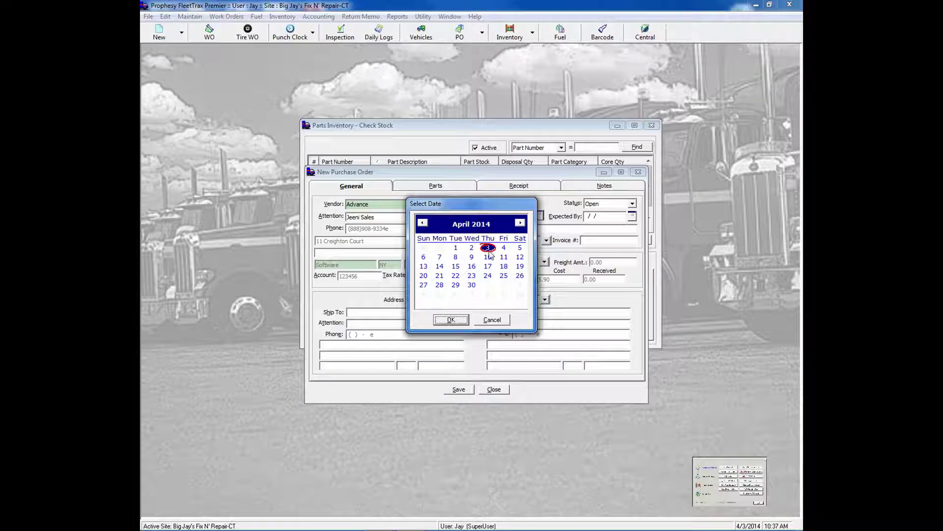
pyautogui.click(532, 230)
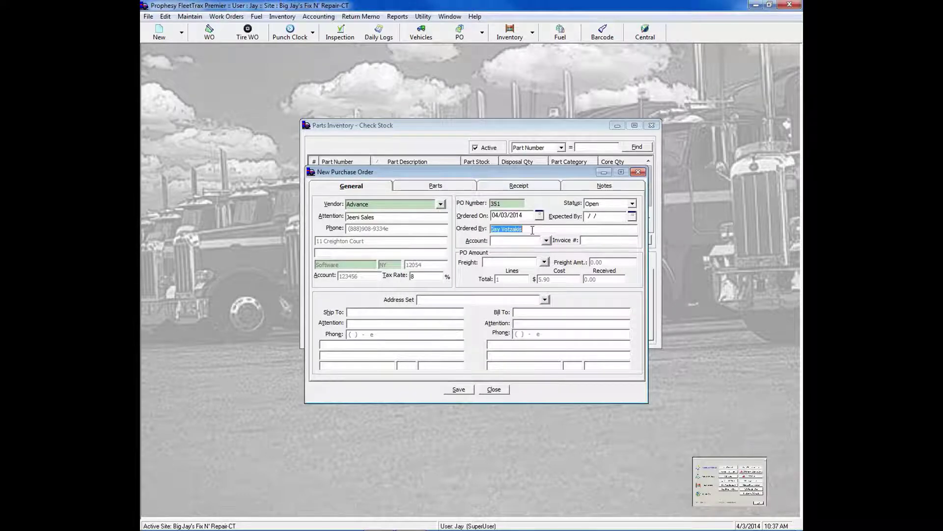
pyautogui.click(545, 299)
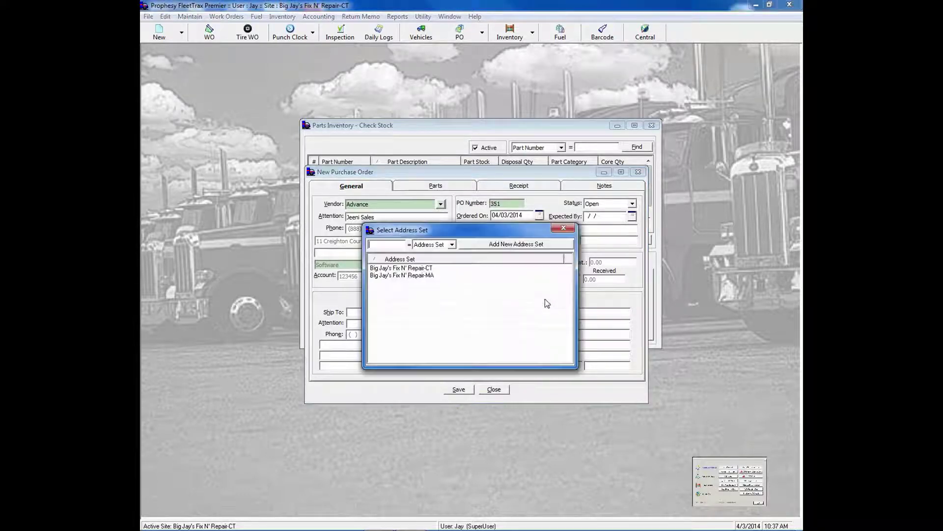
pyautogui.doubleClick(438, 275)
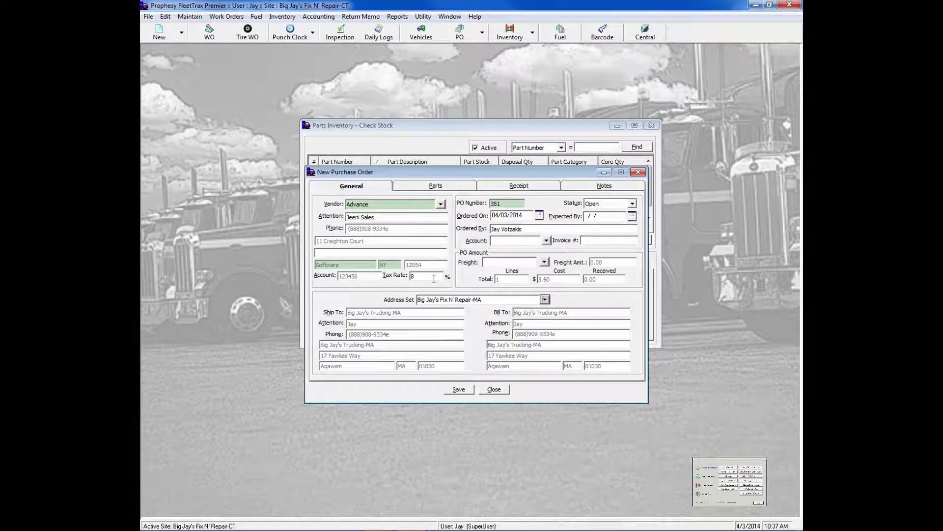
# Review the purchase order's parts list, set the order's status to Posted and save it
pyautogui.moveTo(430, 168); pyautogui.dragTo(475, 128)
pyautogui.click(478, 146)
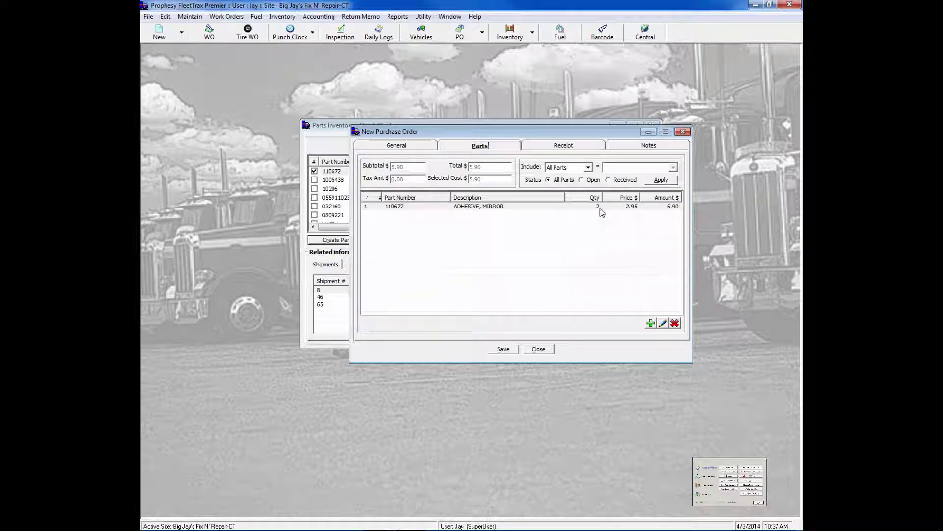
pyautogui.click(412, 148)
pyautogui.click(677, 163)
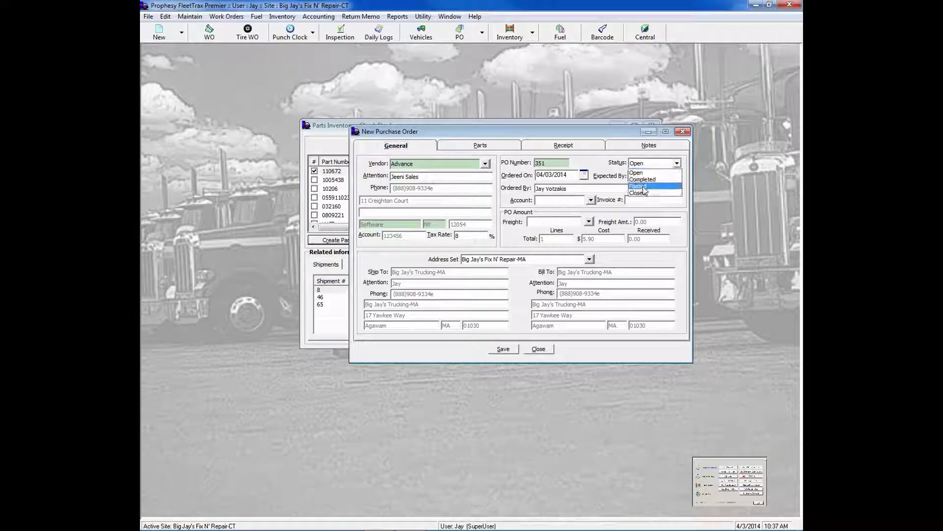
pyautogui.click(645, 190)
pyautogui.click(505, 307)
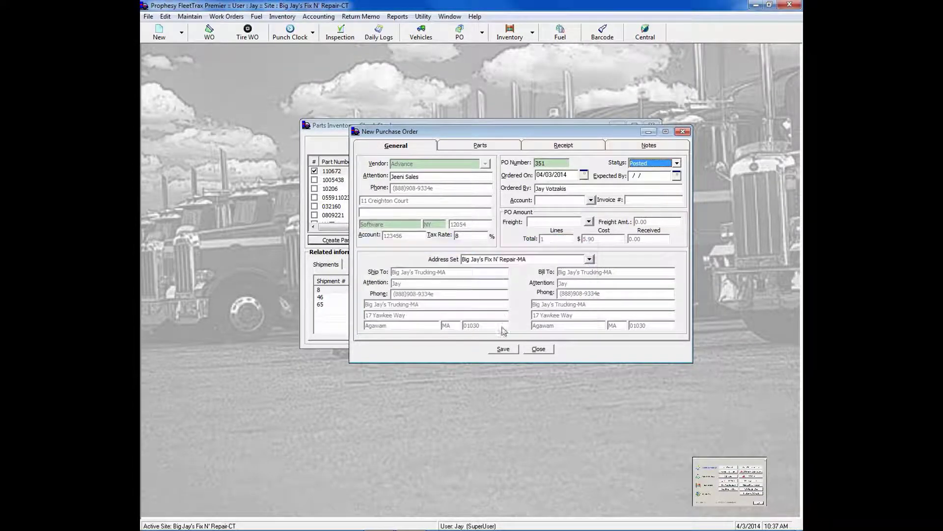
pyautogui.click(504, 349)
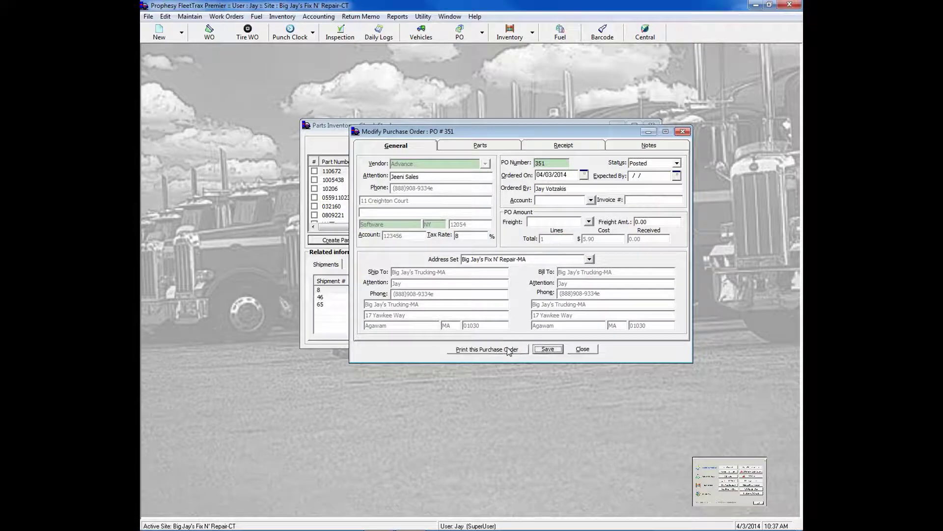
# Preview the printable purchase order report down to its parts section and close the preview
pyautogui.click(508, 349)
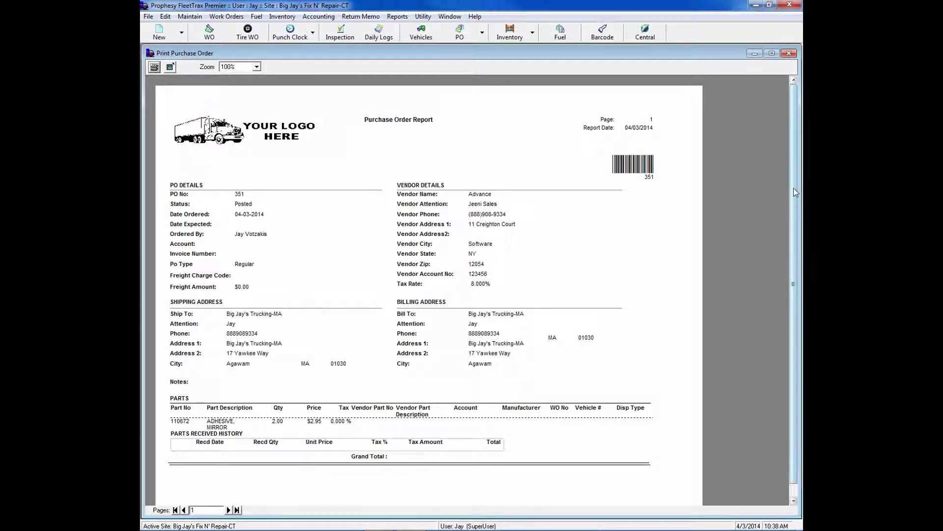
pyautogui.moveTo(794, 188); pyautogui.dragTo(800, 233)
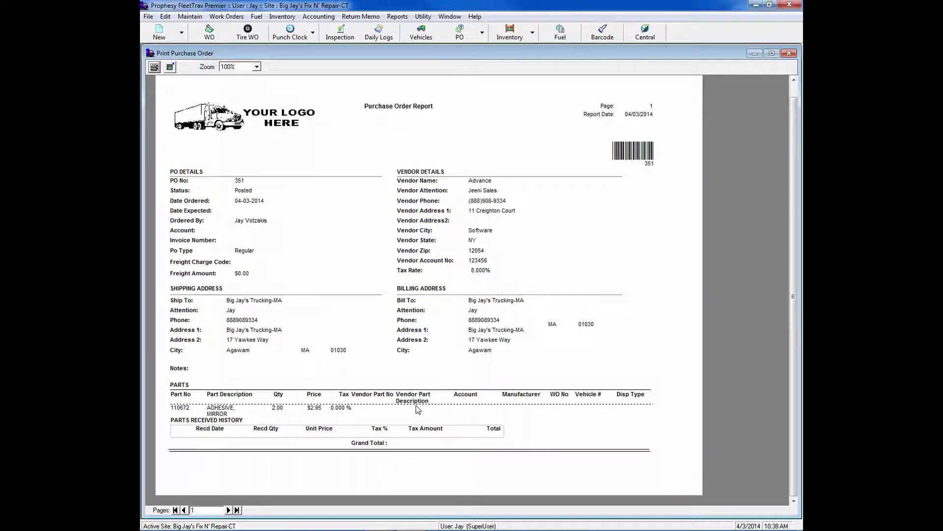
pyautogui.click(788, 53)
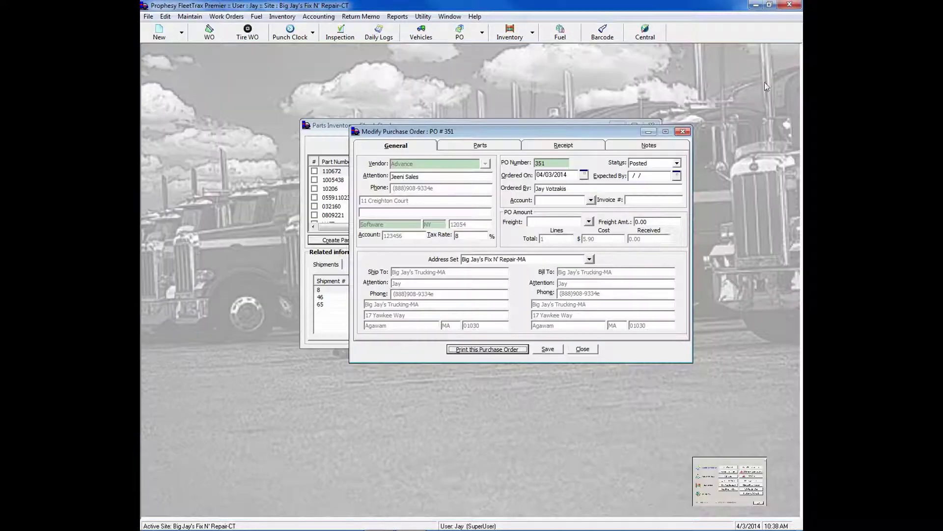
# Receive all parts on the purchase order and preview the bar code labels for the received mirror adhesive
pyautogui.click(552, 146)
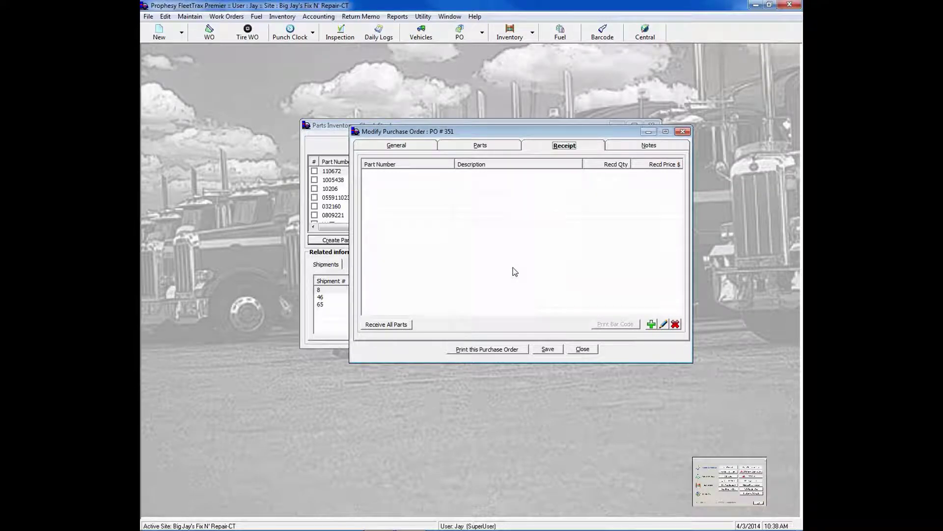
pyautogui.click(379, 325)
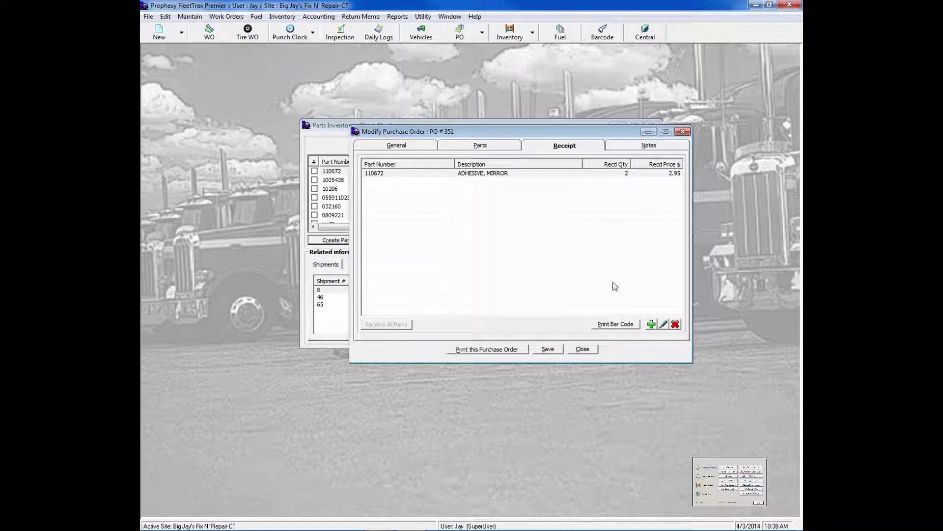
pyautogui.click(622, 325)
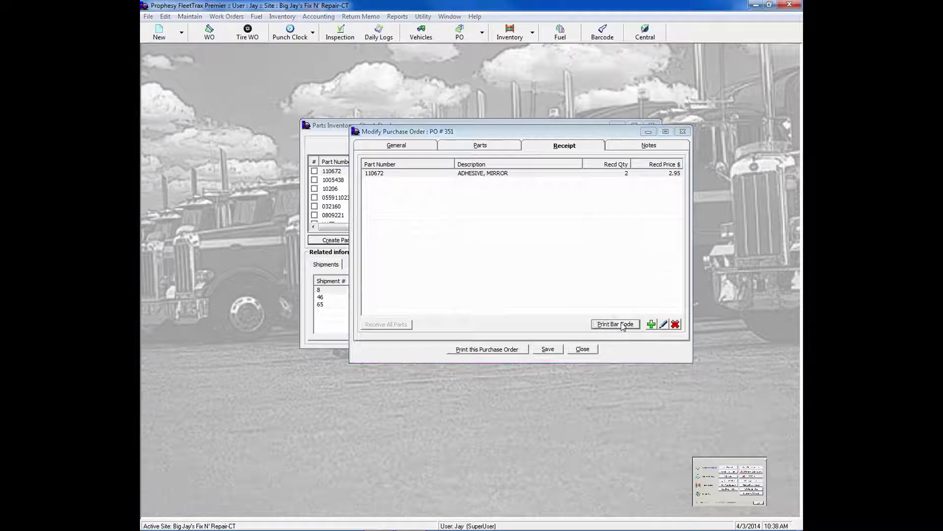
pyautogui.click(469, 386)
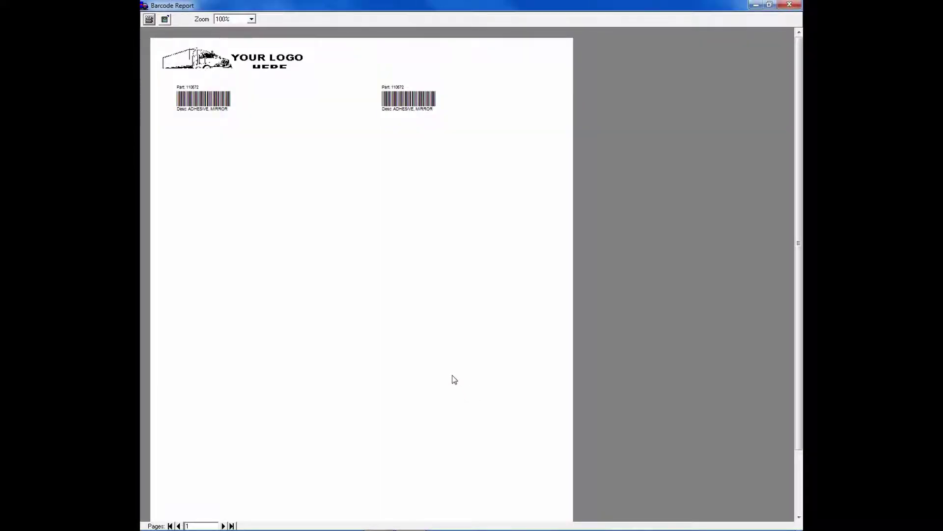
pyautogui.click(790, 6)
pyautogui.click(599, 130)
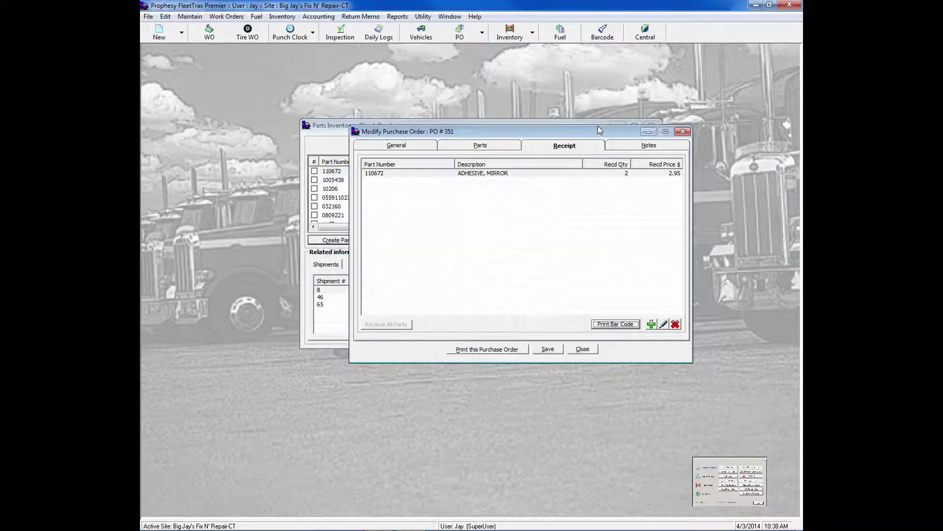
# Set the purchase order's status to Closed, confirm the closing and save the order
pyautogui.click(396, 145)
pyautogui.click(663, 164)
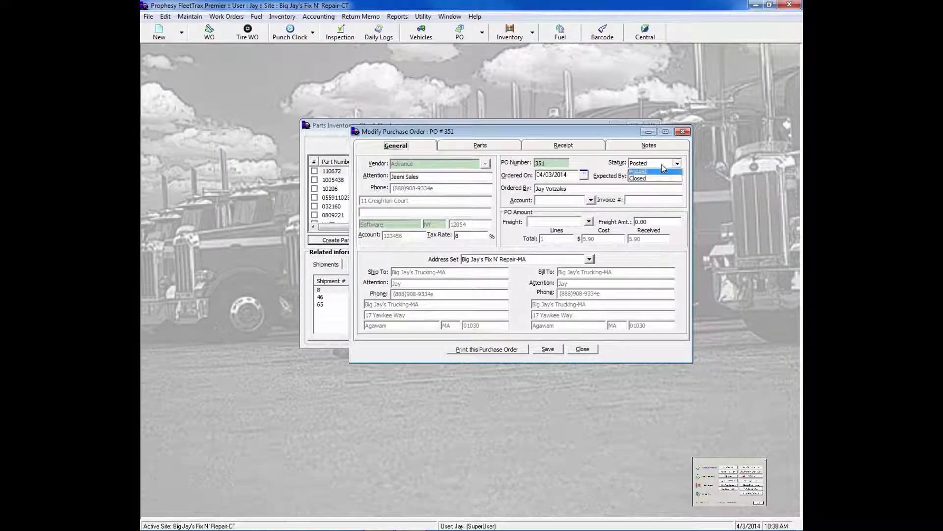
pyautogui.click(644, 178)
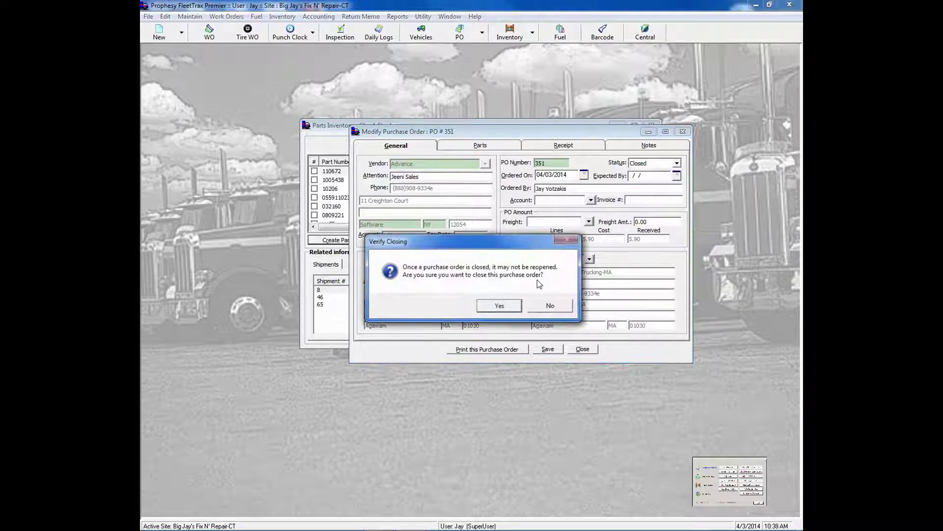
pyautogui.click(499, 306)
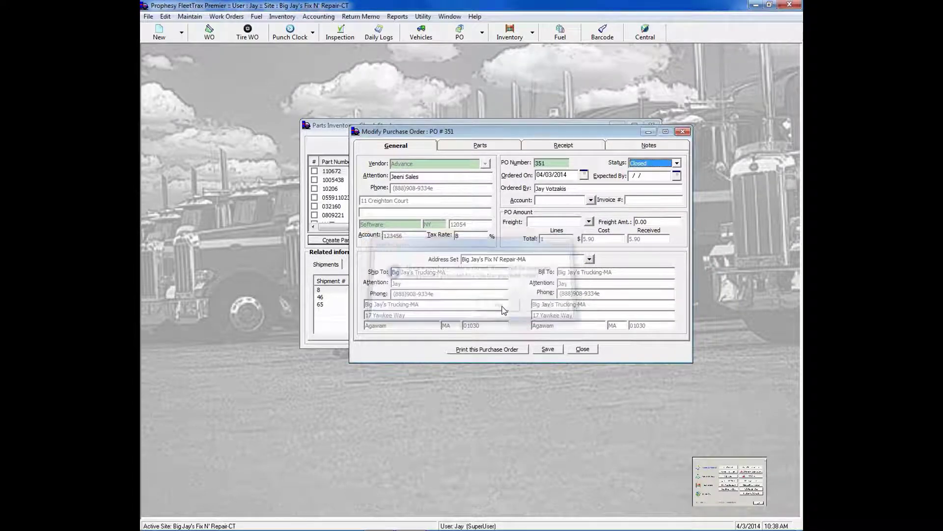
pyautogui.click(549, 350)
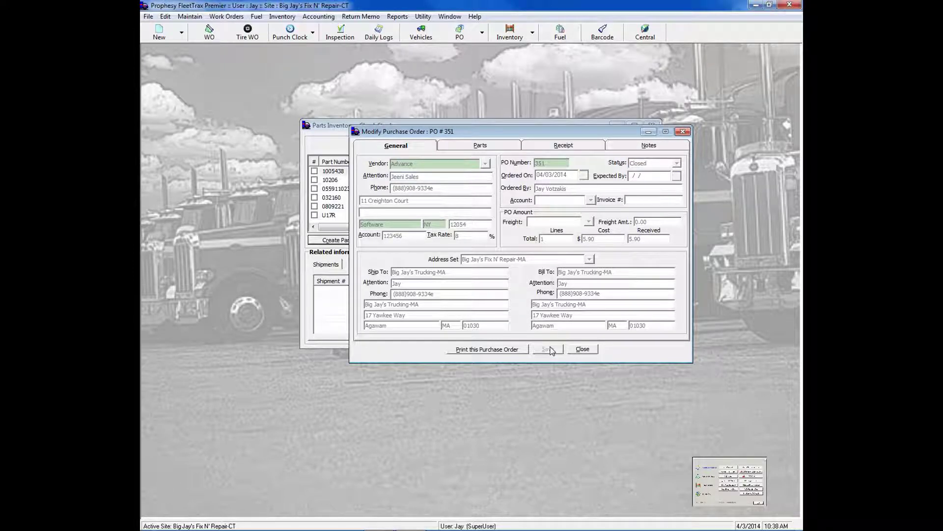
# Close the purchase order and low stock list, and look up part number 110672 in the parts inventory
pyautogui.click(582, 348)
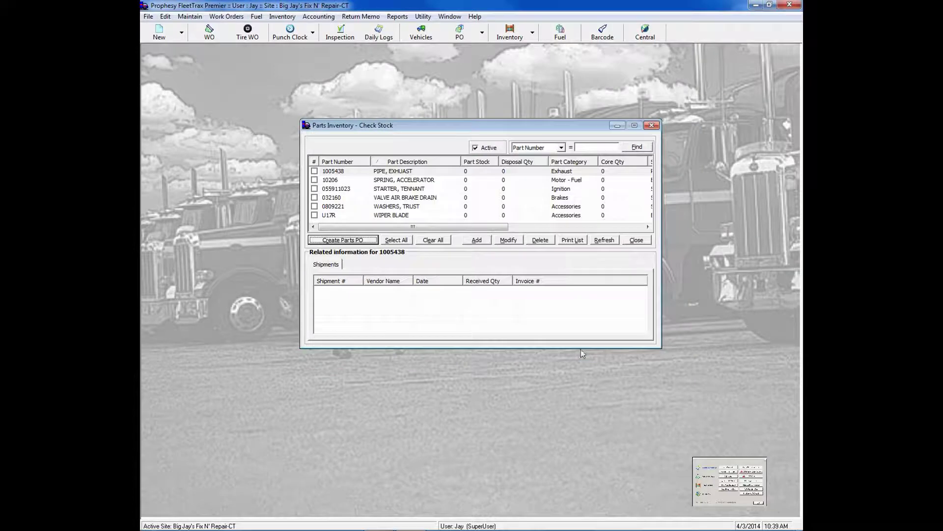
pyautogui.click(652, 126)
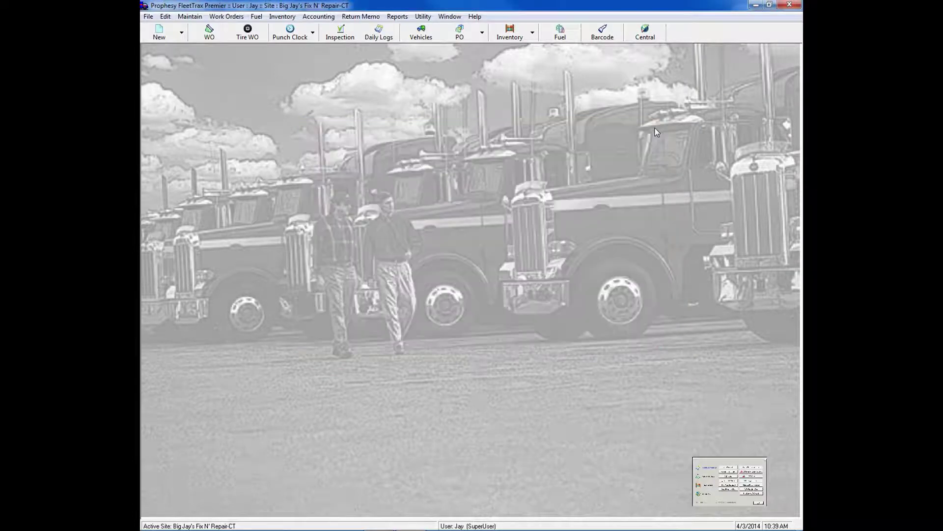
pyautogui.click(532, 33)
pyautogui.click(516, 61)
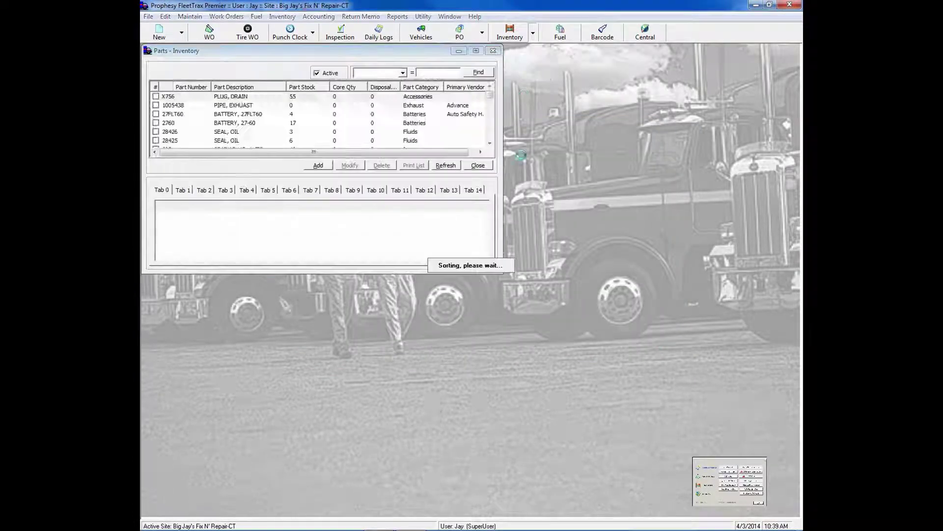
pyautogui.click(429, 73)
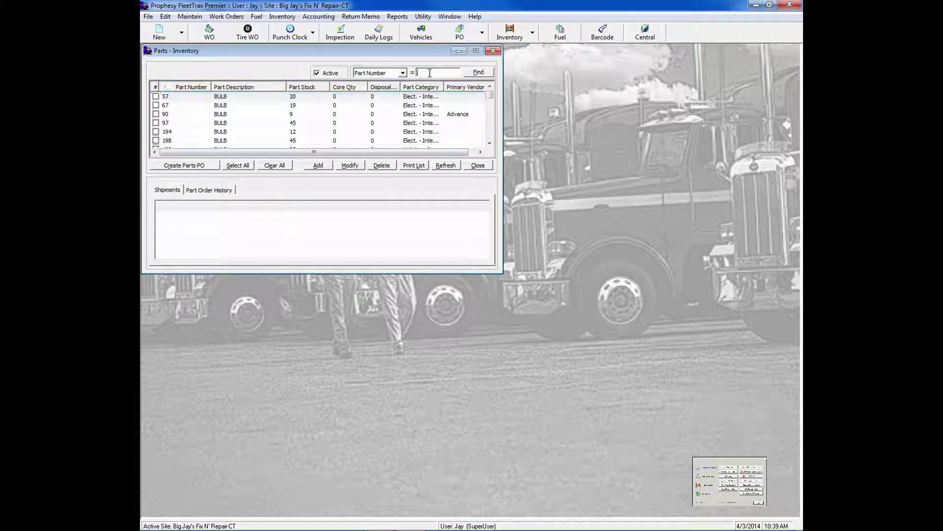
pyautogui.write('110672')
pyautogui.click(479, 72)
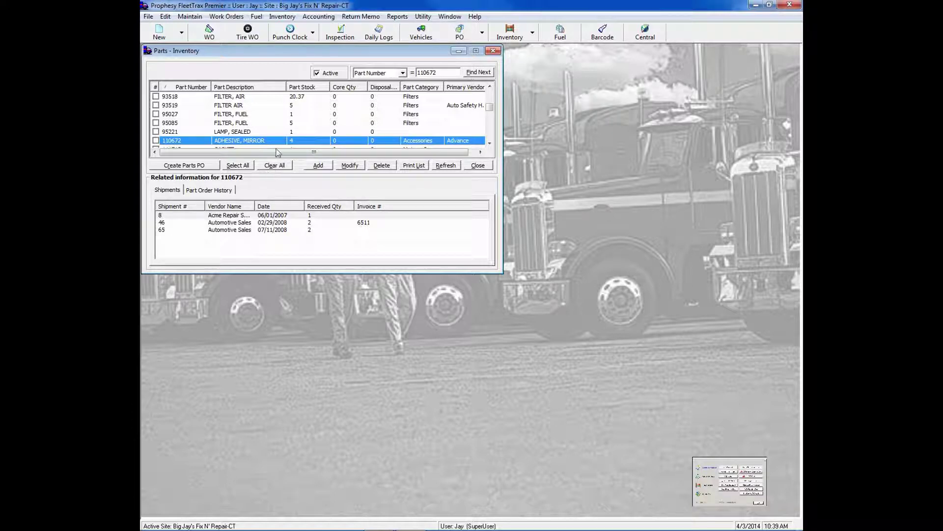
pyautogui.click(493, 51)
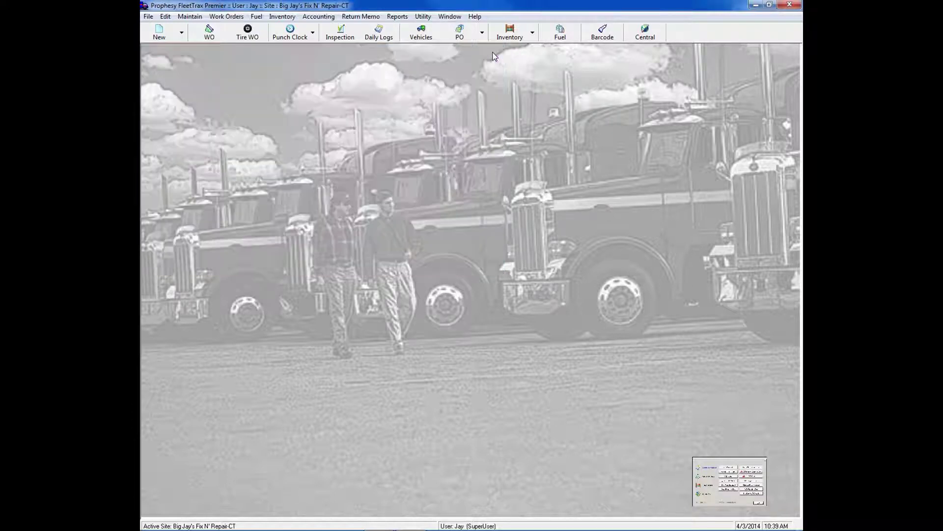
# Find the tire with serial ID 3455FTY in the tire inventory and open its record
pyautogui.click(534, 34)
pyautogui.click(527, 73)
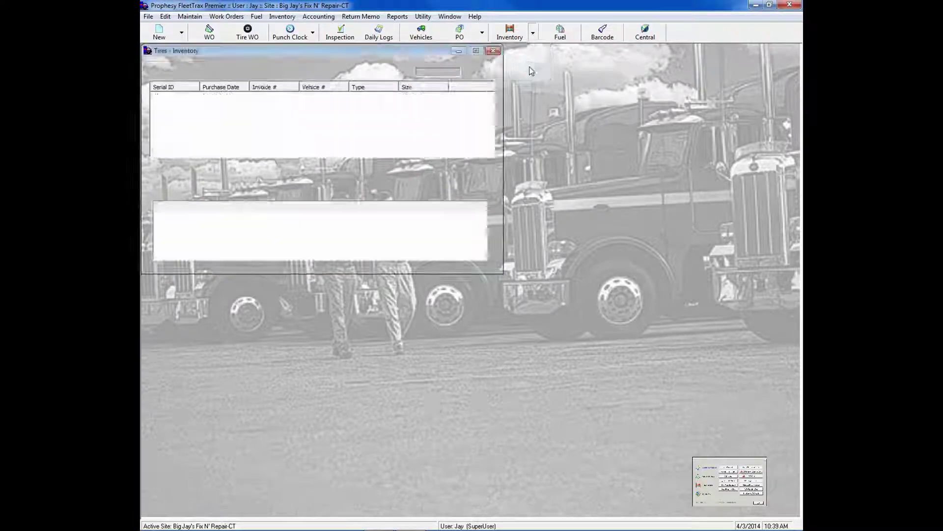
pyautogui.moveTo(413, 55); pyautogui.dragTo(554, 114)
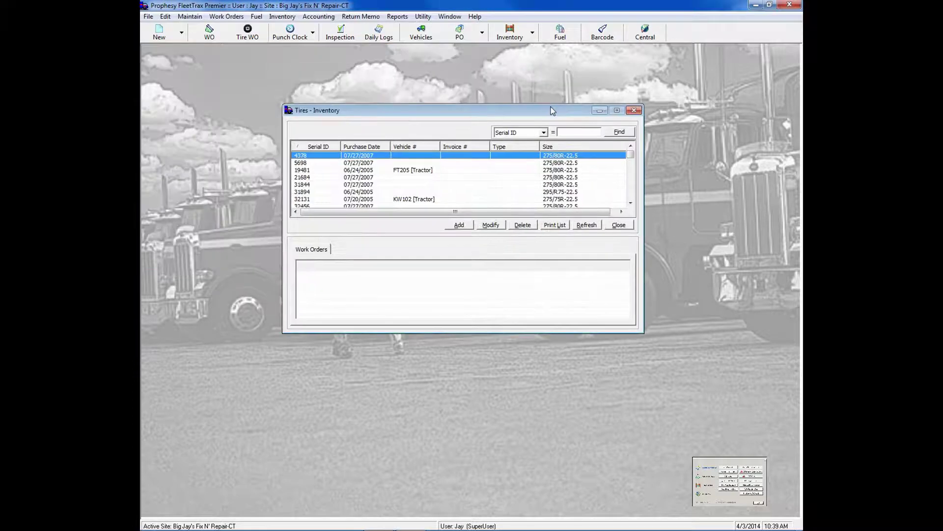
pyautogui.click(573, 133)
pyautogui.write('3455fty')
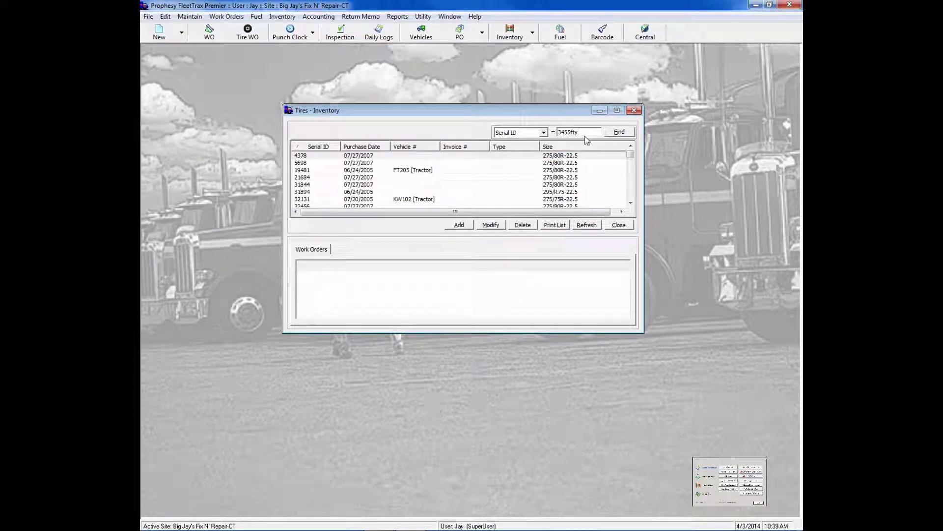
pyautogui.click(619, 132)
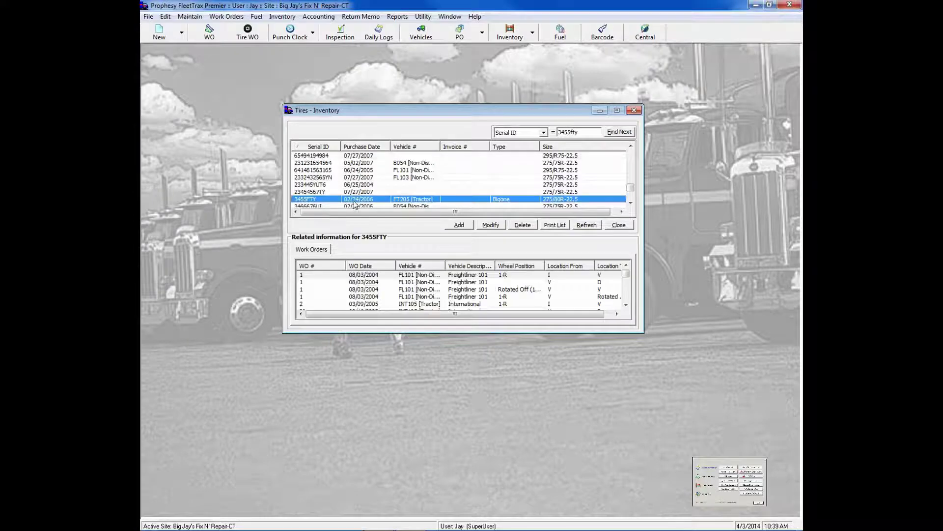
pyautogui.click(491, 225)
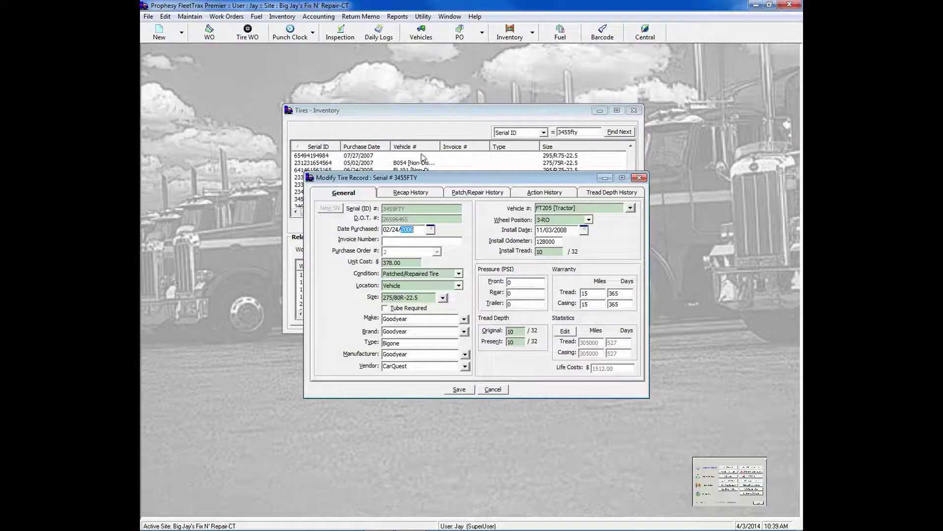
pyautogui.moveTo(426, 178); pyautogui.dragTo(408, 103)
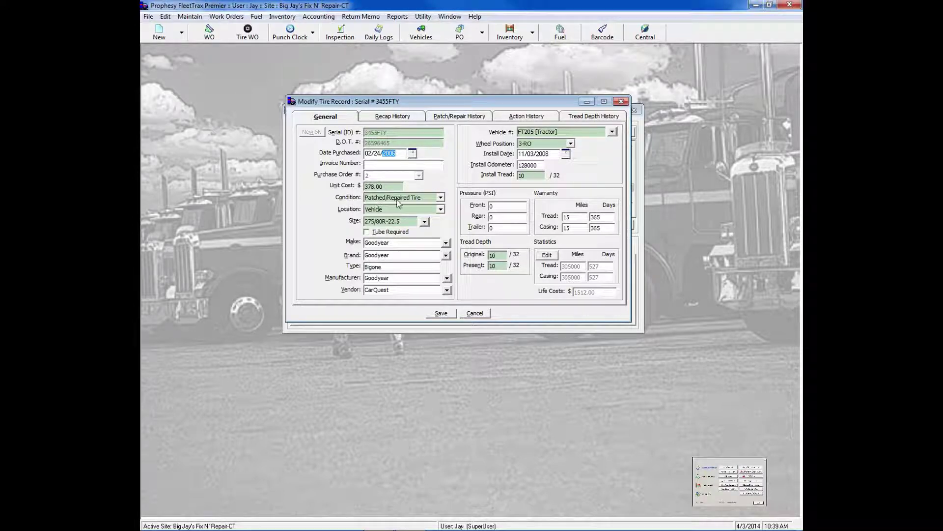
# Review the available tire conditions and tire makes, keeping Patched/Repaired Tire as the condition
pyautogui.click(441, 198)
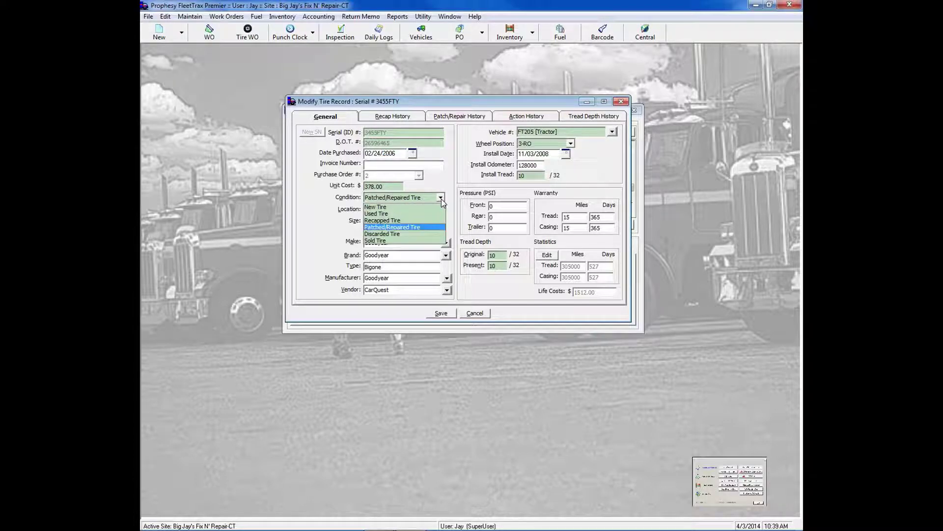
pyautogui.click(383, 226)
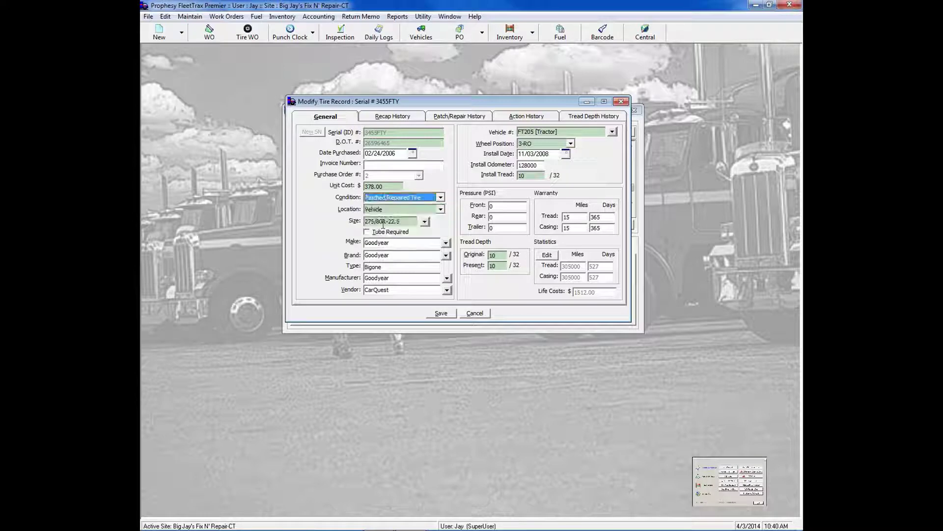
pyautogui.click(386, 198)
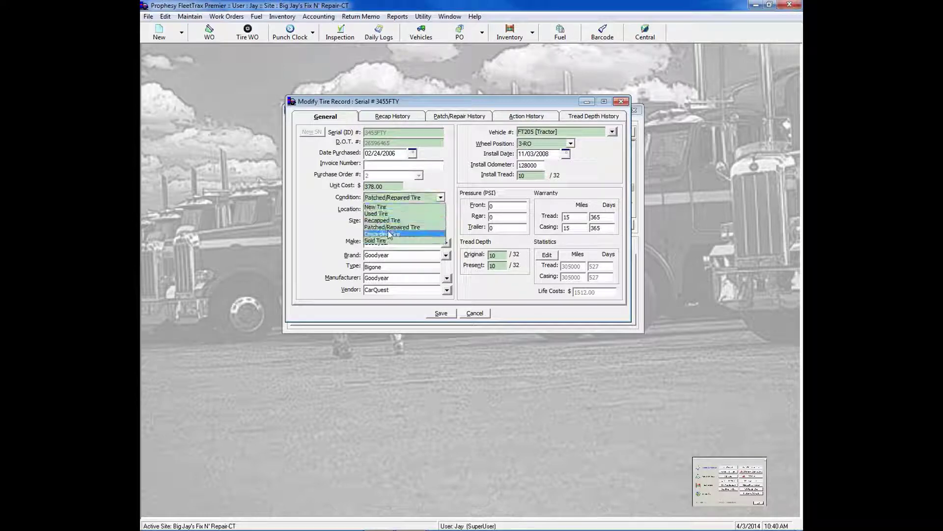
pyautogui.click(388, 229)
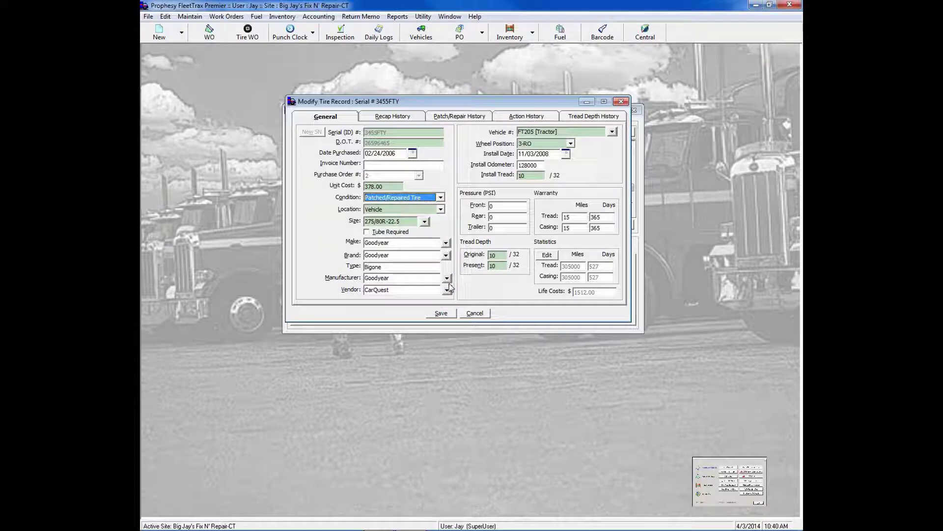
pyautogui.click(446, 242)
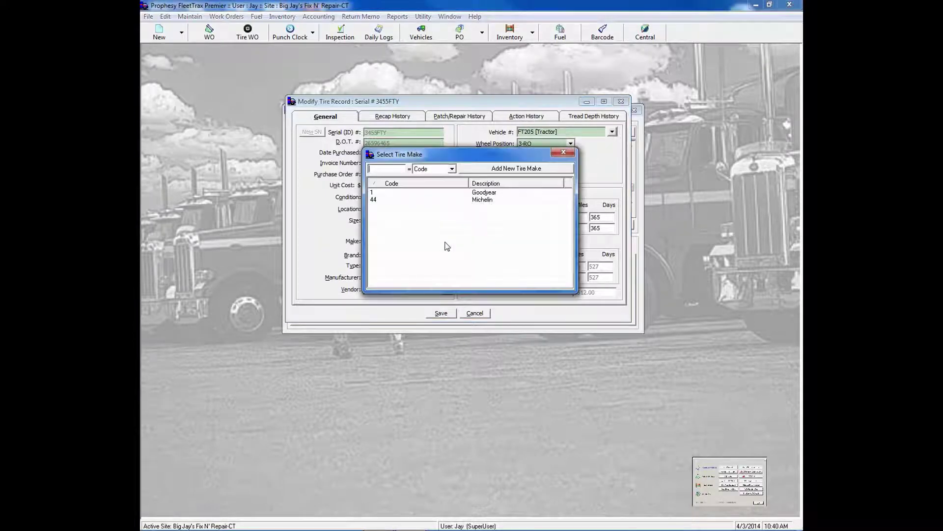
pyautogui.click(565, 152)
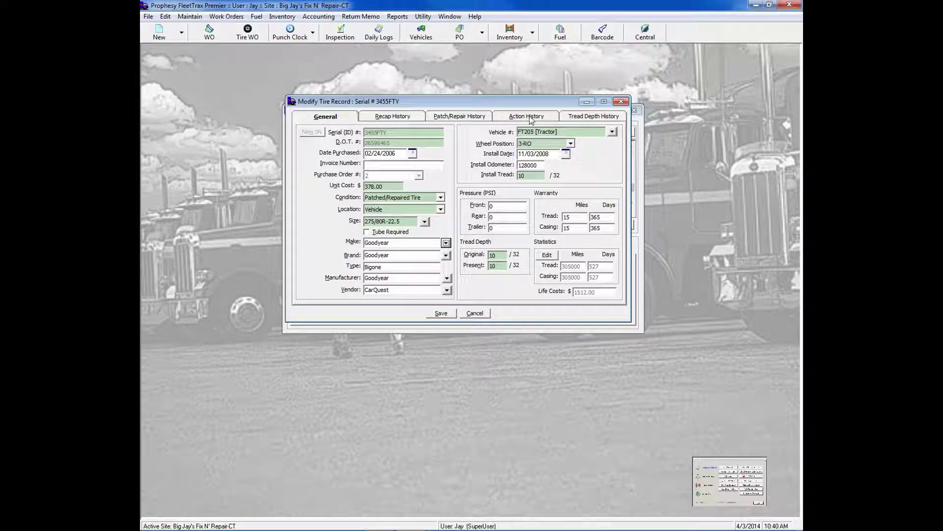
# Review the tire's recap, patch/repair, action and tread depth histories, and close the record and the tire inventory
pyautogui.click(401, 119)
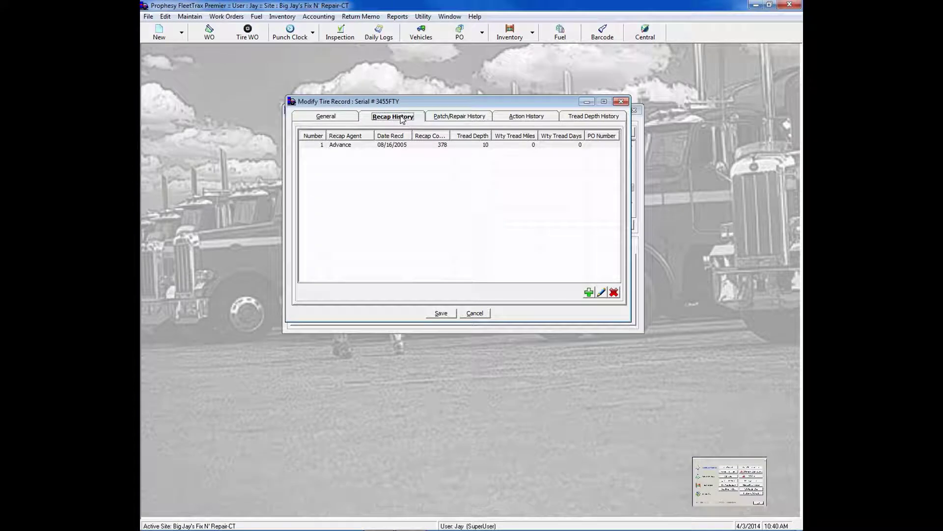
pyautogui.click(394, 145)
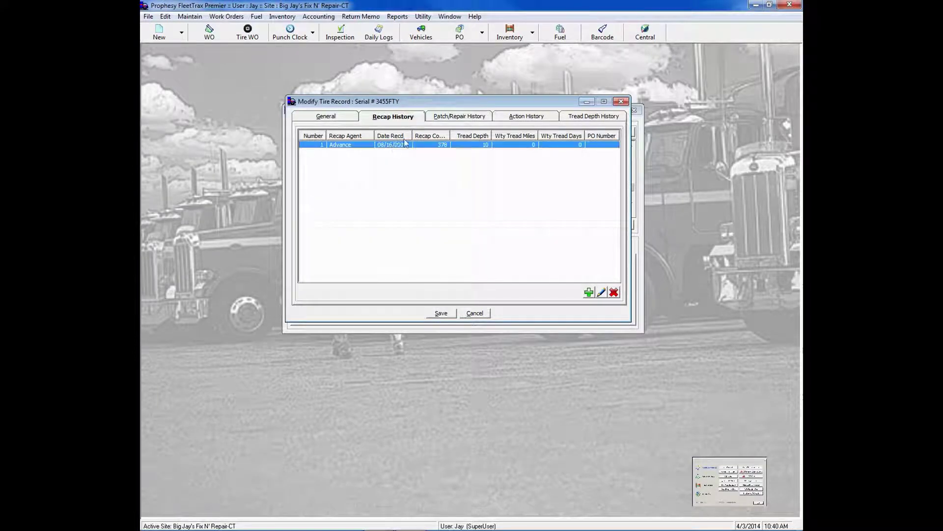
pyautogui.click(451, 120)
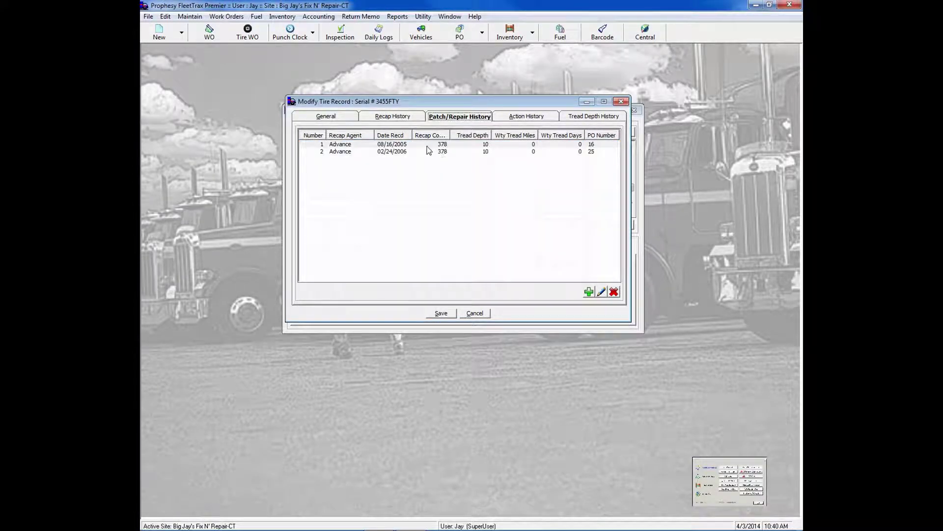
pyautogui.click(424, 153)
pyautogui.click(503, 117)
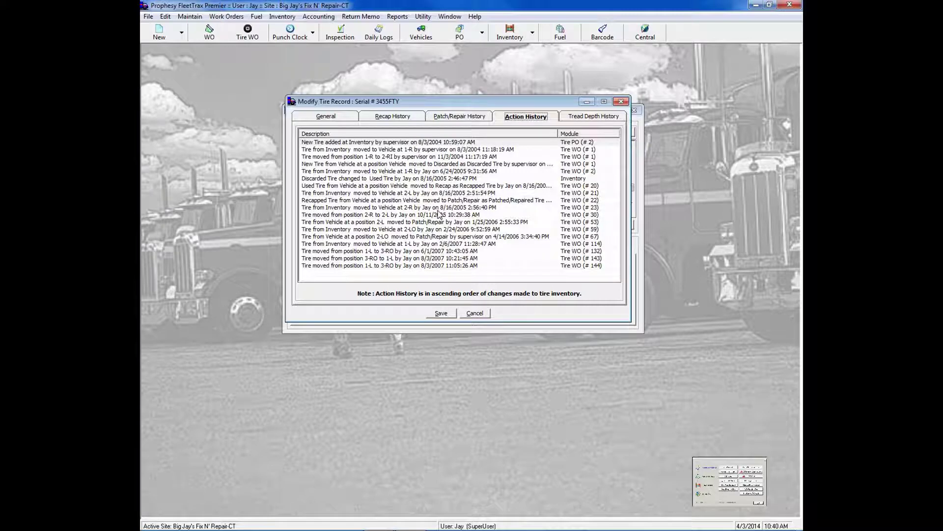
pyautogui.click(581, 116)
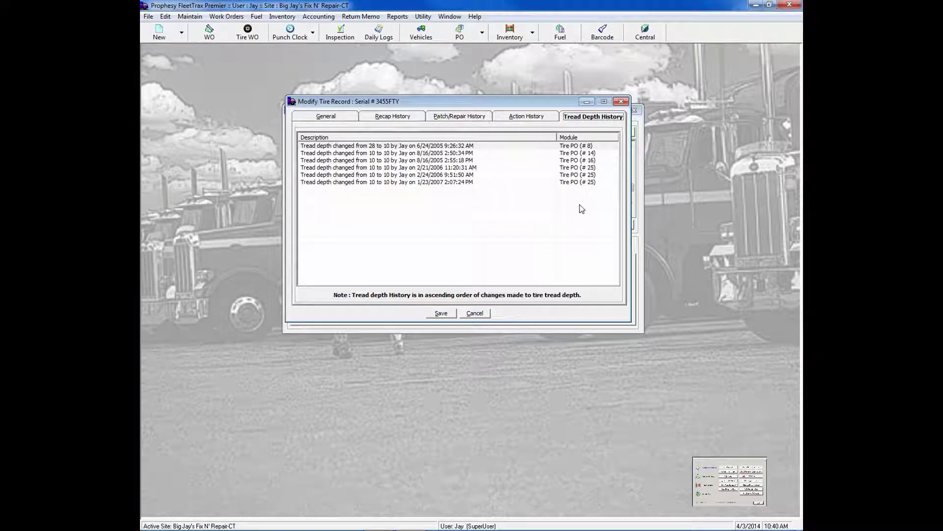
pyautogui.click(621, 102)
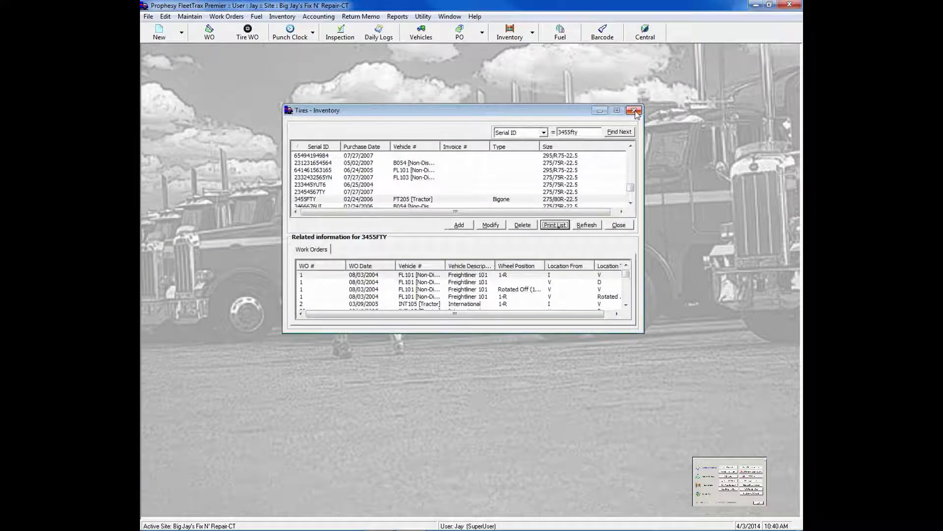
pyautogui.click(634, 110)
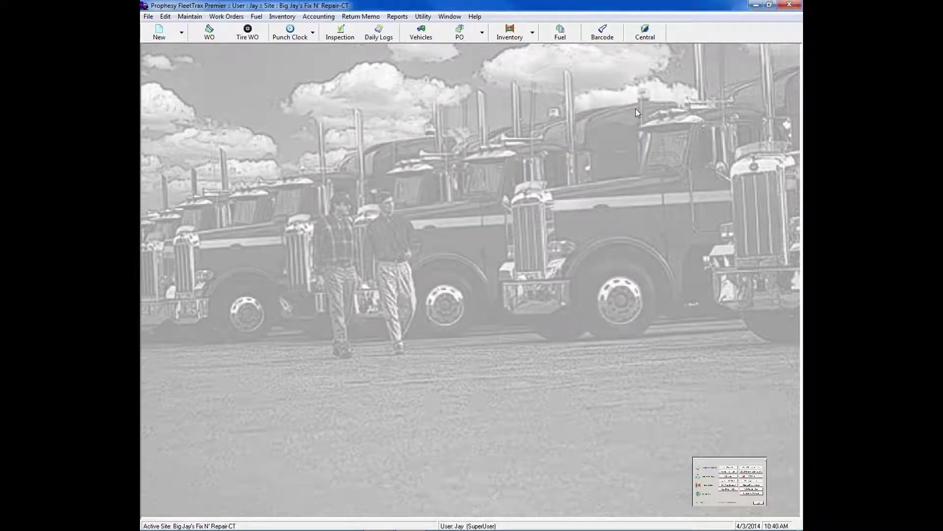
# Start a new tire work order for vehicle INT105 [Tractor]
pyautogui.click(241, 37)
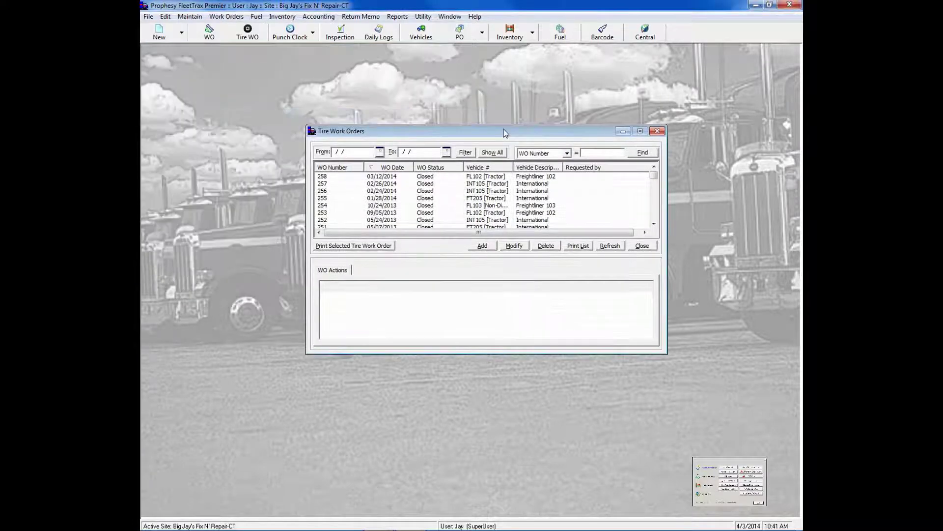
pyautogui.click(482, 246)
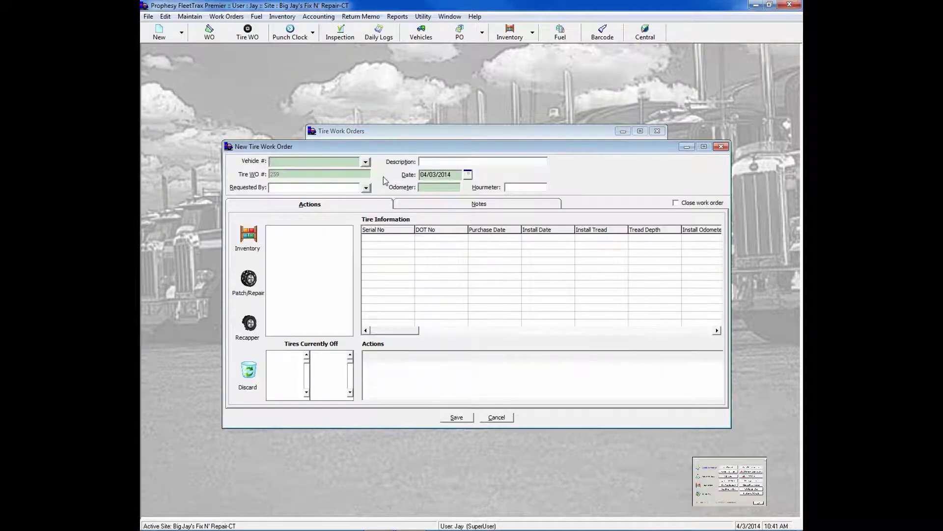
pyautogui.click(365, 163)
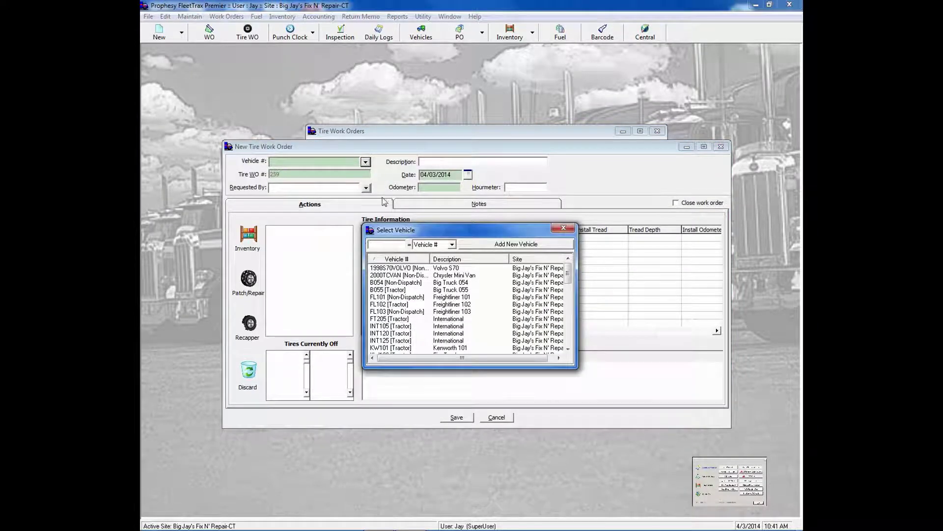
pyautogui.doubleClick(419, 325)
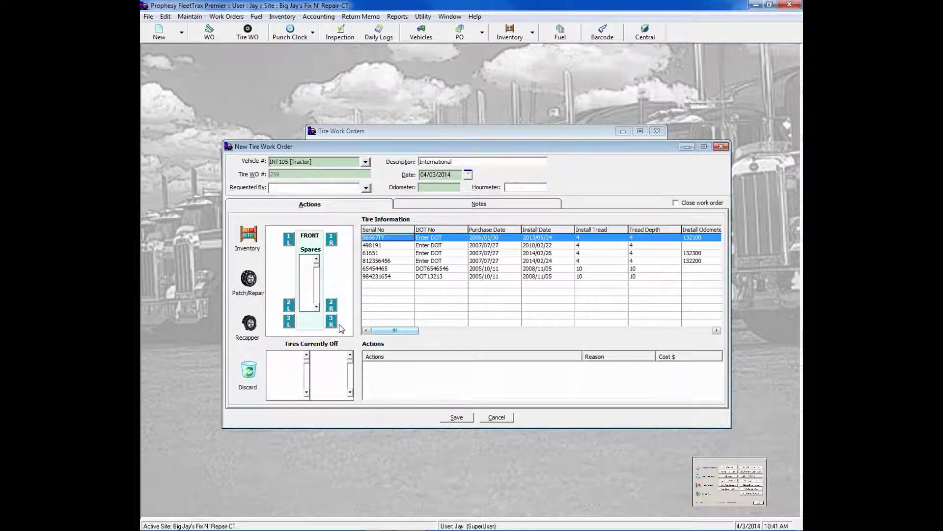
# Inspect the tires mounted at the tractor's front and rear wheel positions in the wheel diagram
pyautogui.moveTo(288, 240)
pyautogui.moveTo(335, 246)
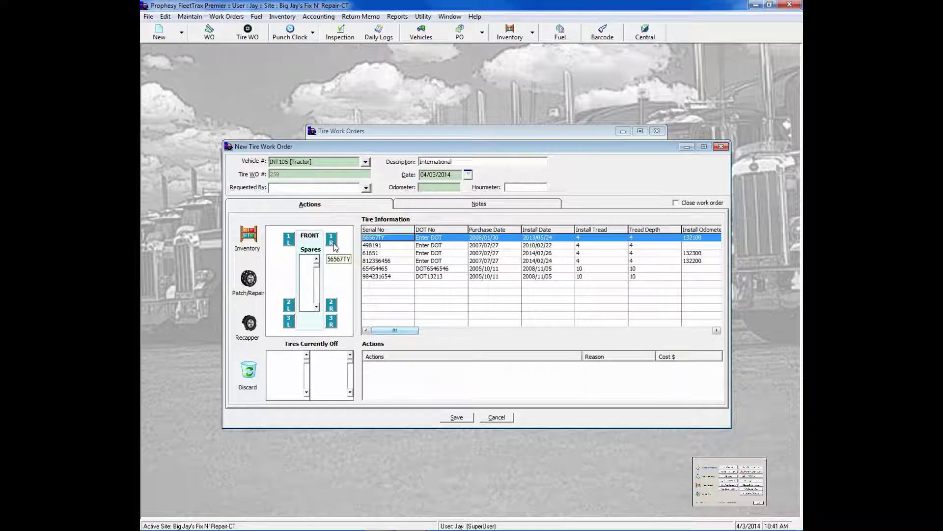
pyautogui.click(331, 305)
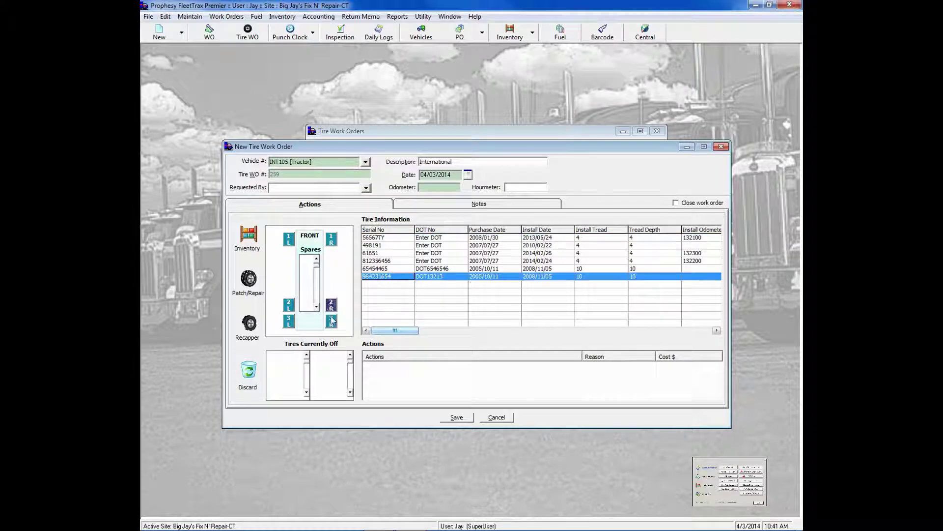
pyautogui.click(332, 322)
pyautogui.click(289, 324)
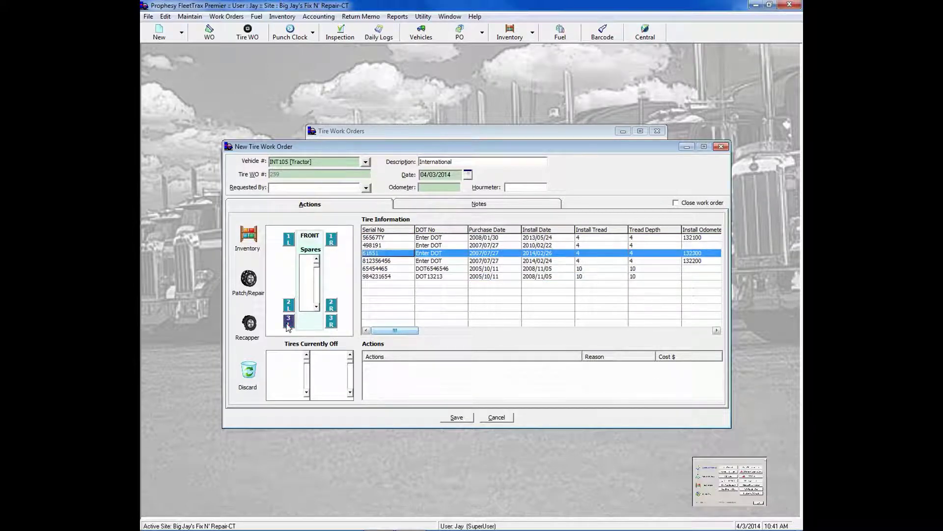
pyautogui.click(289, 305)
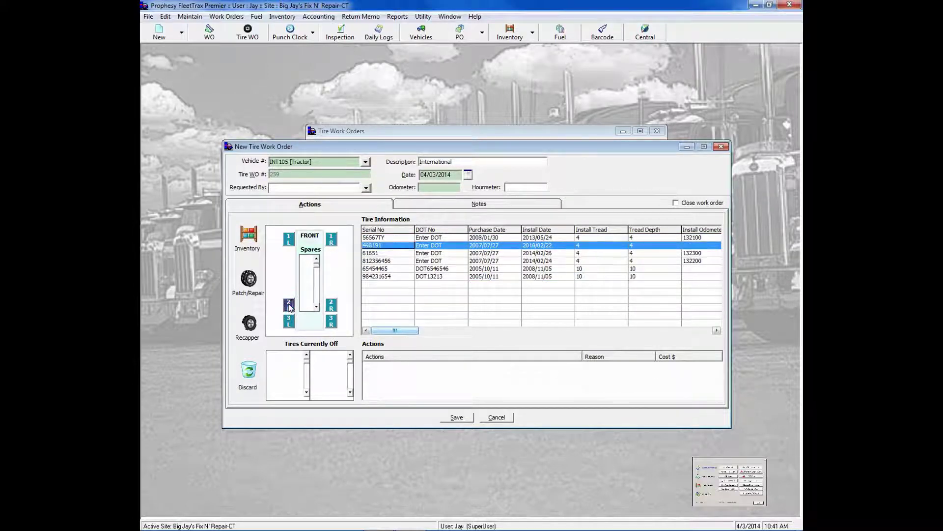
# Rotate the tire at position 1-L off the tractor and place it among the tires currently off
pyautogui.click(288, 240)
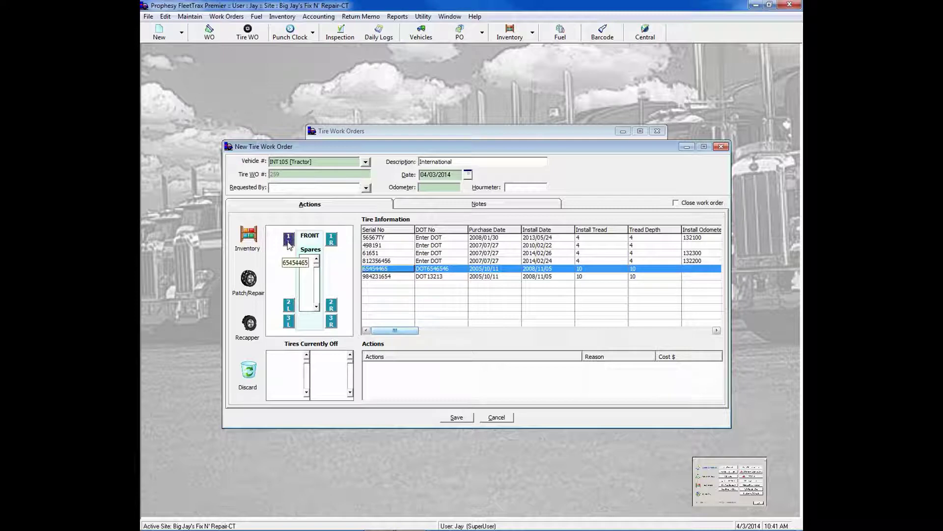
pyautogui.moveTo(288, 246); pyautogui.dragTo(291, 366)
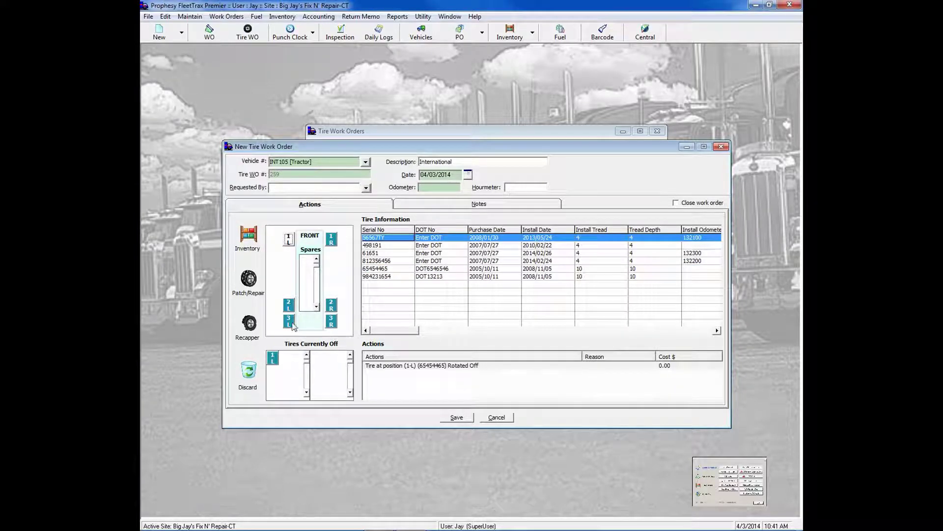
# Rotate the tire at 1-R off the tractor, then move the 2-R tire to 1-L and the 2-L tire to 1-R
pyautogui.moveTo(330, 241); pyautogui.dragTo(343, 370)
pyautogui.moveTo(332, 307); pyautogui.dragTo(289, 240)
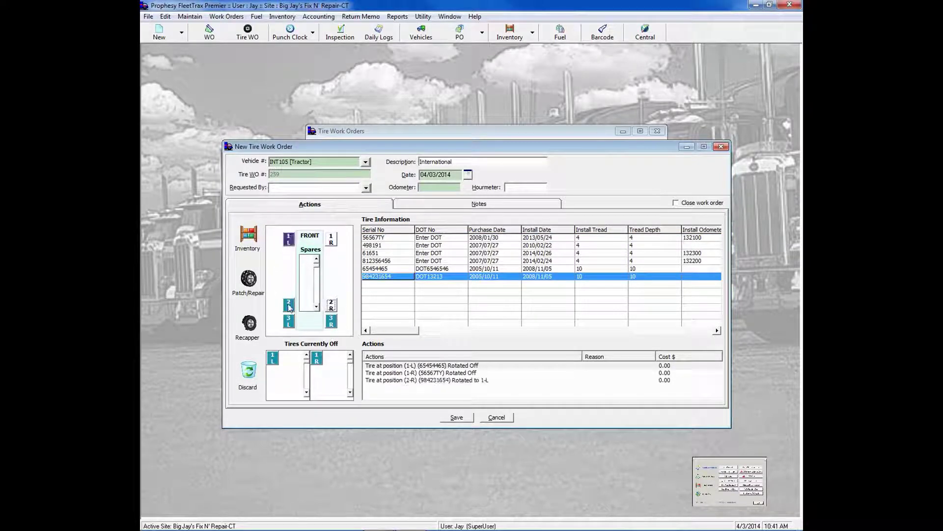
pyautogui.moveTo(289, 304); pyautogui.dragTo(331, 239)
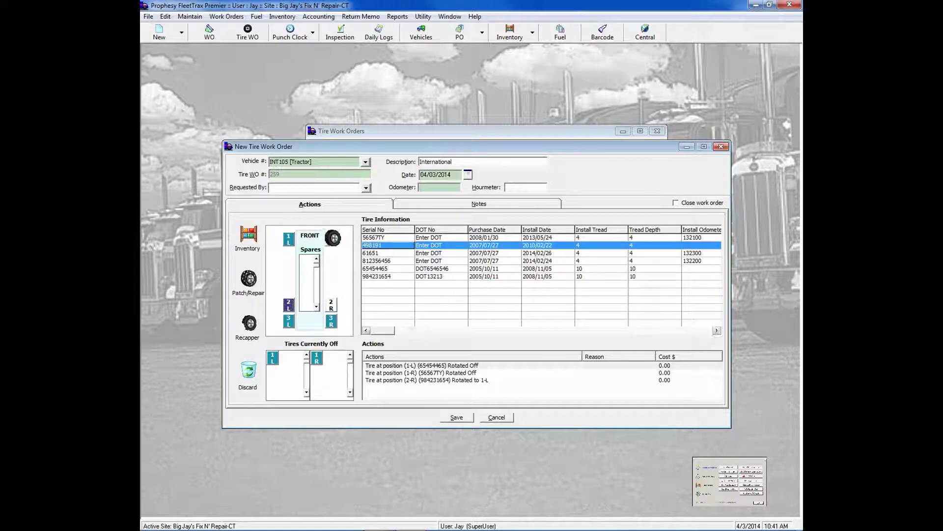
# Mount the removed 1-L tire at 2-R and the removed 1-R tire at 2-L, and review the logged rotation actions
pyautogui.moveTo(272, 358); pyautogui.dragTo(332, 304)
pyautogui.moveTo(317, 359); pyautogui.dragTo(289, 305)
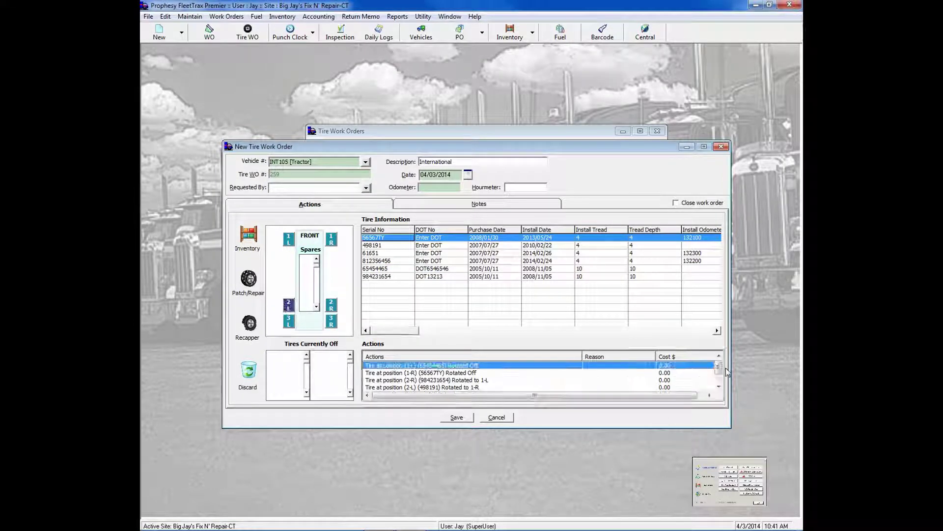
pyautogui.click(719, 388)
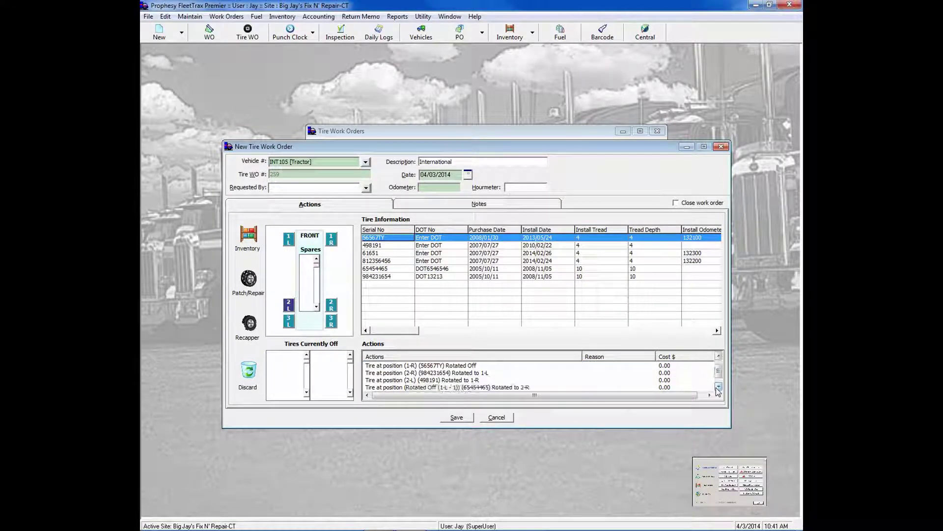
pyautogui.click(718, 388)
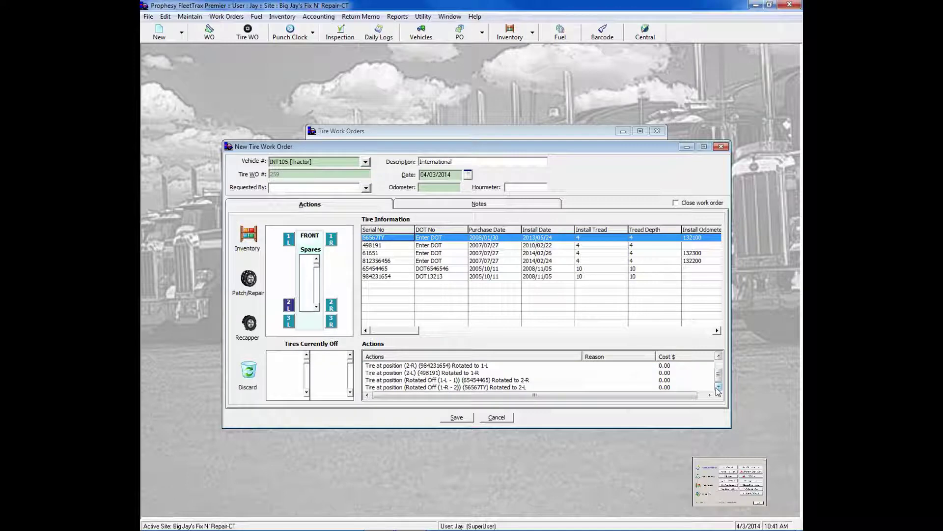
pyautogui.scroll(1, 721, 380)
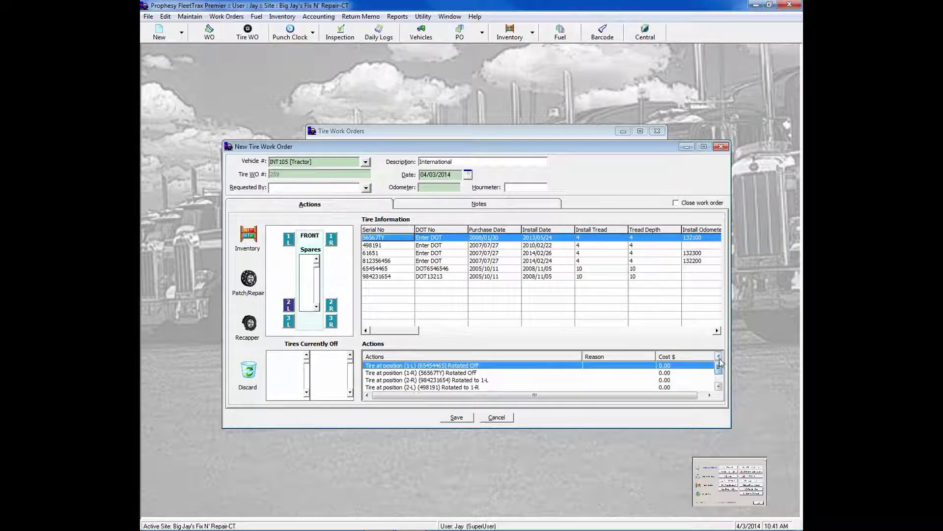
pyautogui.click(718, 387)
pyautogui.click(719, 387)
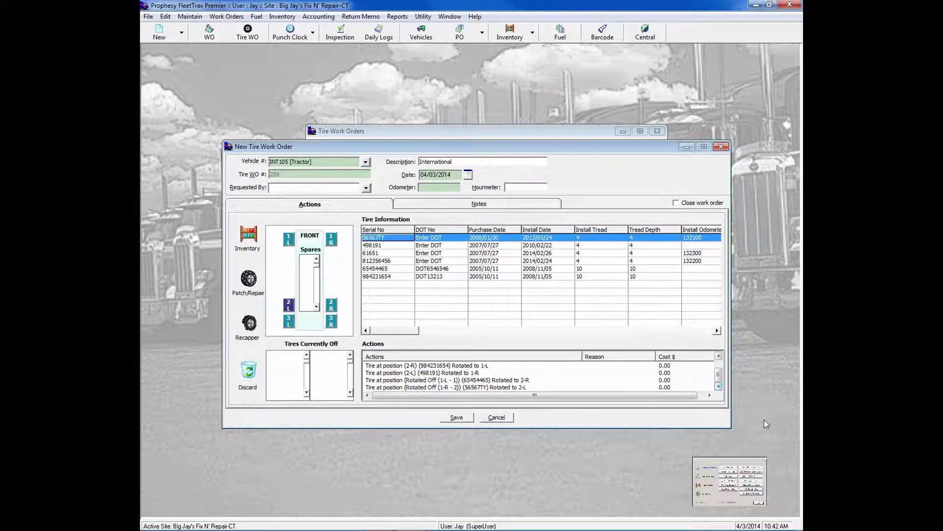
# Send the tire at position 3-L to the recapper with reason Driver Abuse and a cost of 100.00
pyautogui.click(288, 323)
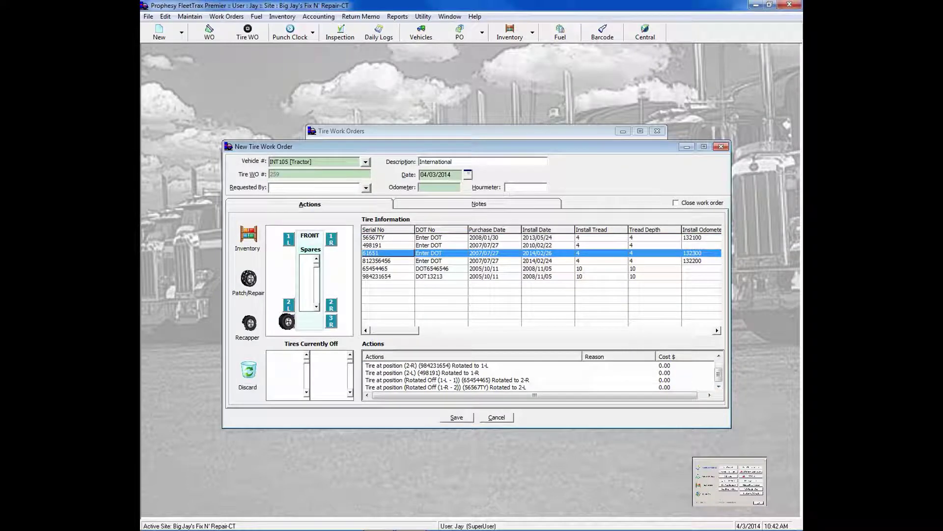
pyautogui.moveTo(287, 322); pyautogui.dragTo(248, 324)
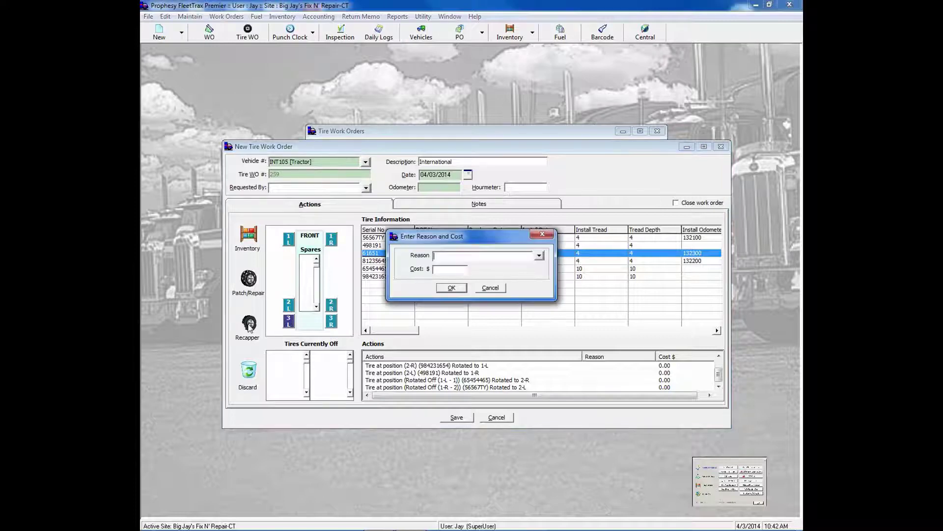
pyautogui.click(540, 256)
pyautogui.doubleClick(513, 306)
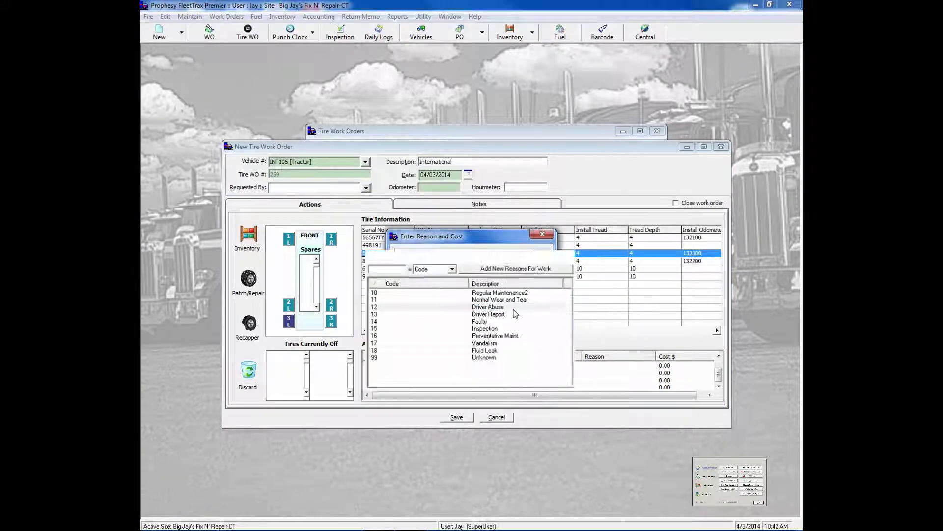
pyautogui.click(451, 269)
pyautogui.write('10')
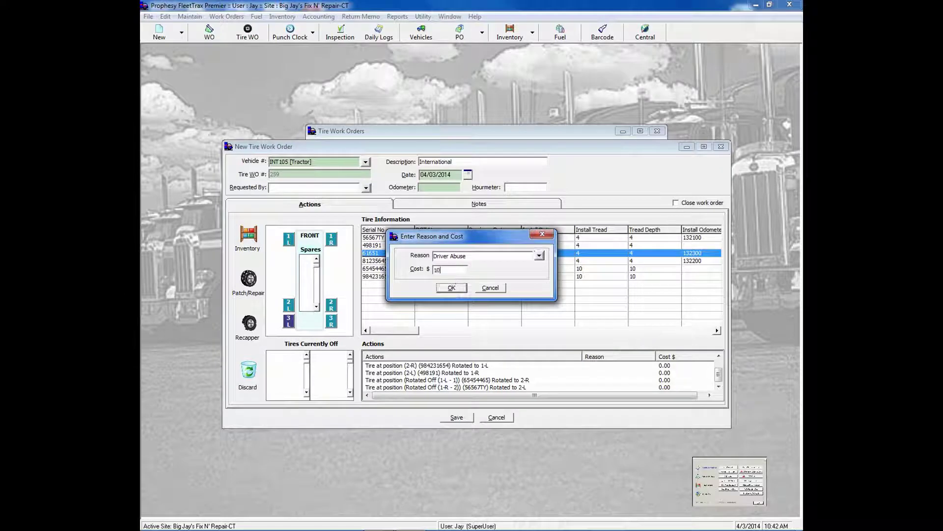
pyautogui.write('.00')
pyautogui.click(452, 287)
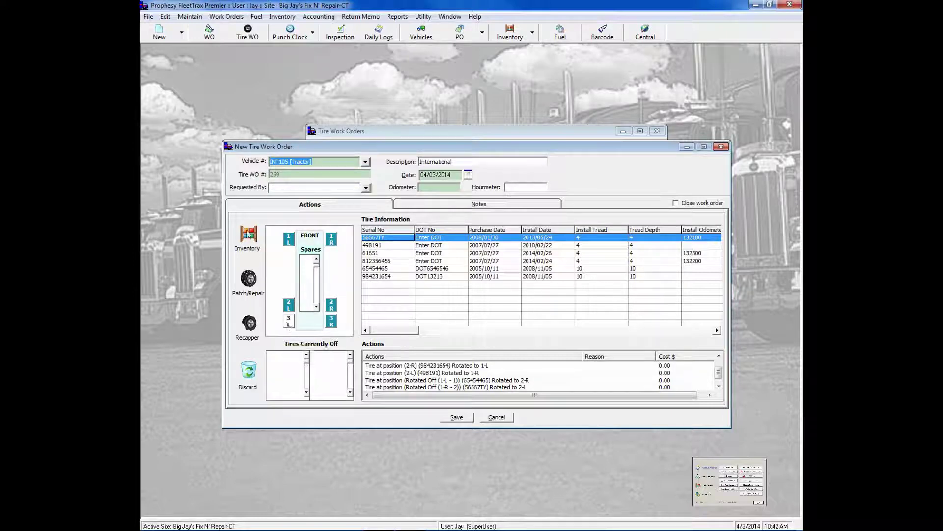
# Install tire 65454 from inventory at position 3-L and check the latest entries in the actions list
pyautogui.moveTo(249, 239); pyautogui.dragTo(290, 326)
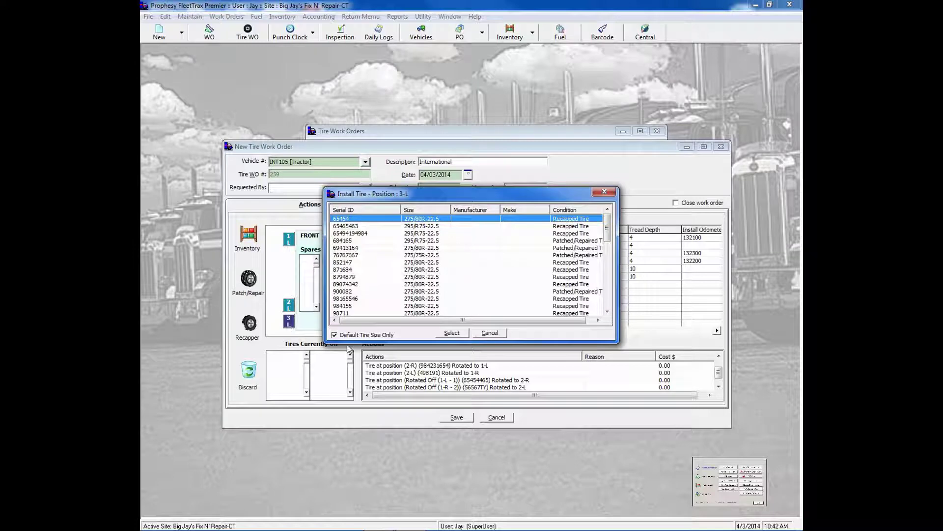
pyautogui.click(452, 333)
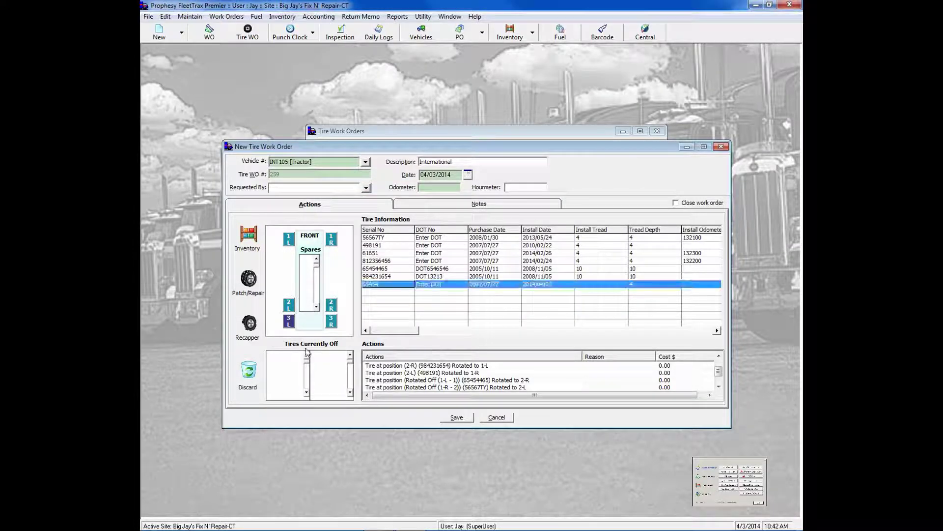
pyautogui.click(718, 387)
pyautogui.click(718, 387)
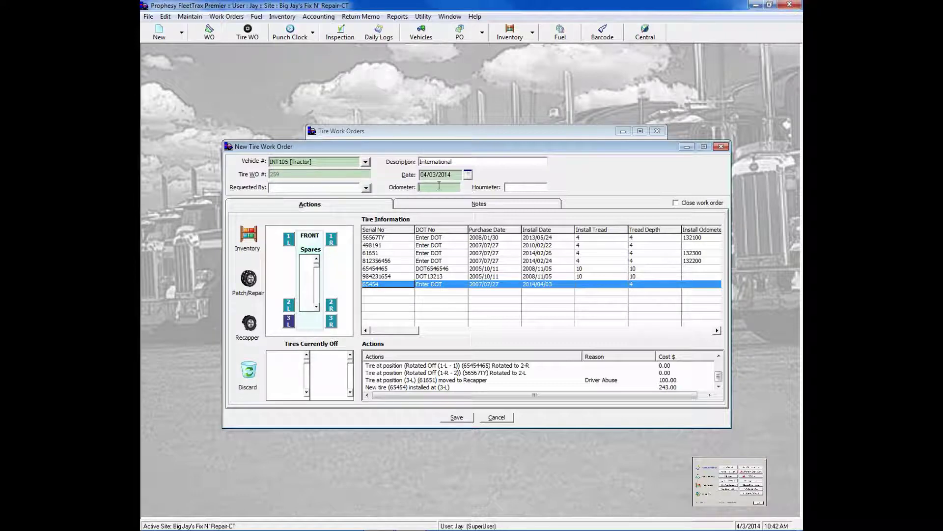
# Set the odometer to 133000, mark the tire work order as closed, save it and leave the tire work orders list
pyautogui.write('000')
pyautogui.click(677, 202)
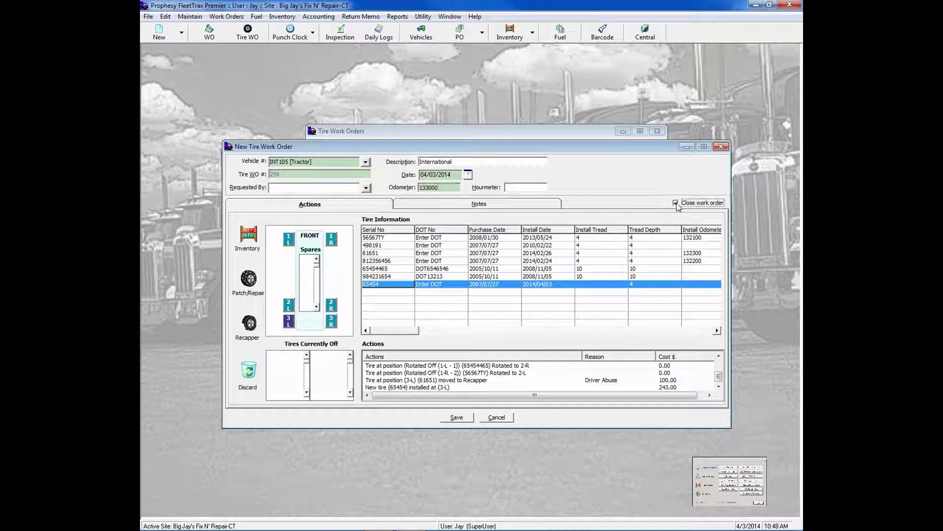
pyautogui.click(464, 420)
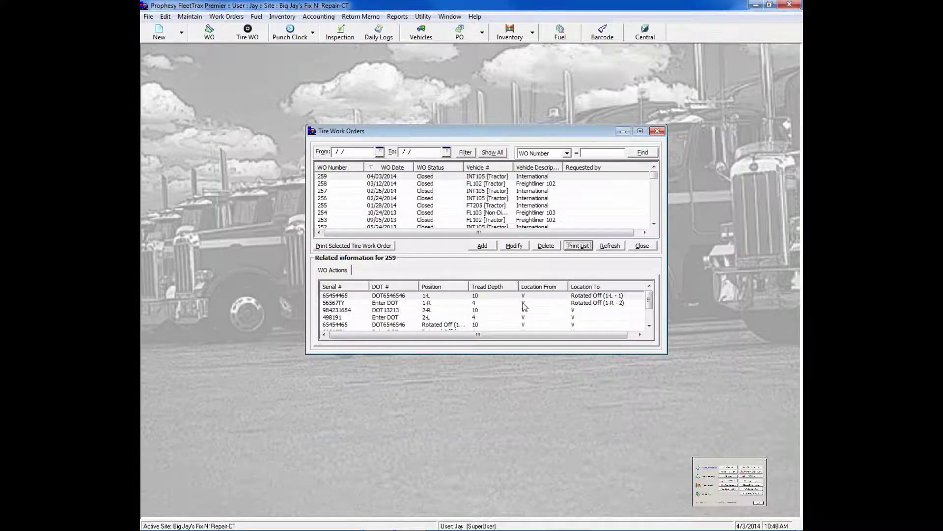
pyautogui.click(657, 130)
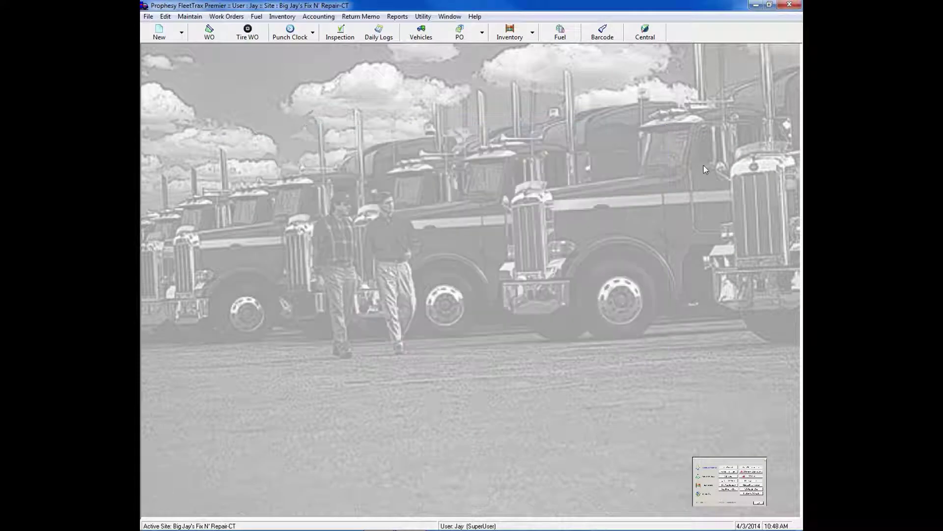
# Start a new regular work order from the work orders list and close the list
pyautogui.click(208, 32)
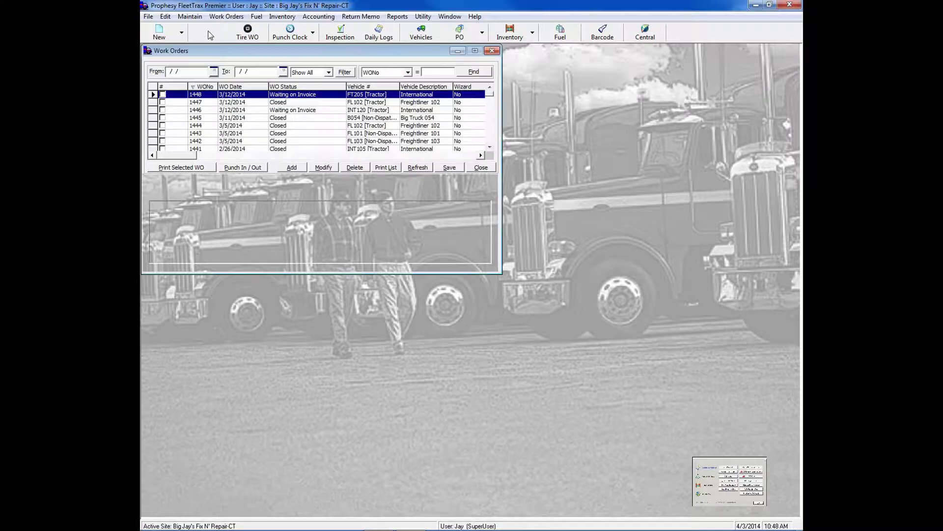
pyautogui.click(292, 168)
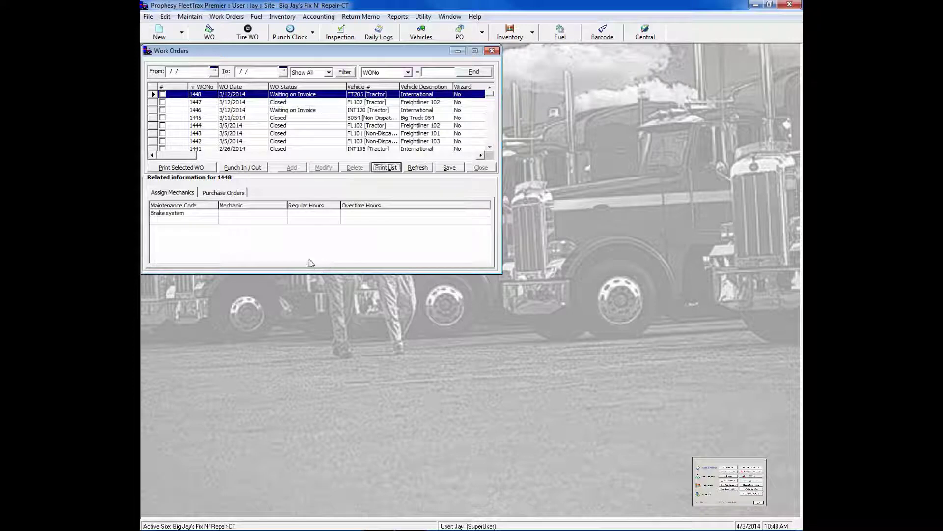
pyautogui.click(492, 51)
pyautogui.moveTo(452, 173); pyautogui.dragTo(449, 147)
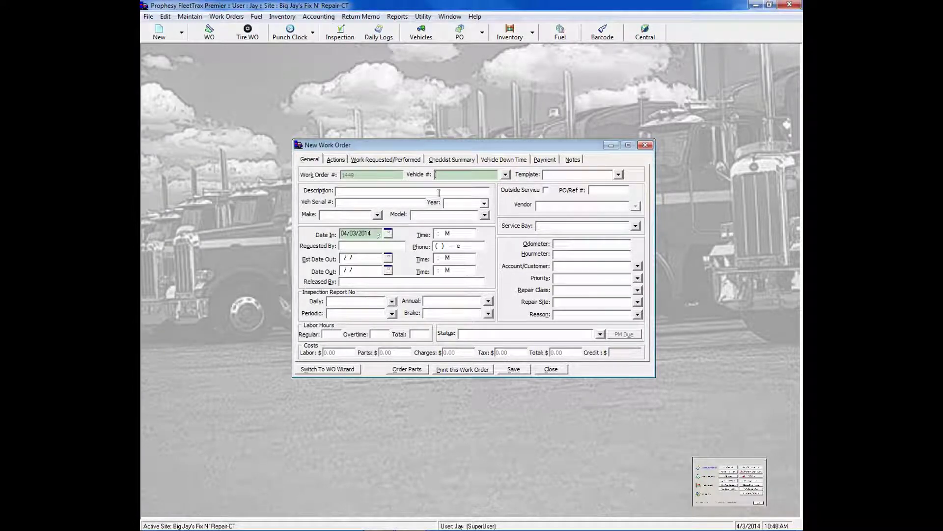
# Apply the Oil-Insp Maint A template to the new work order
pyautogui.click(619, 174)
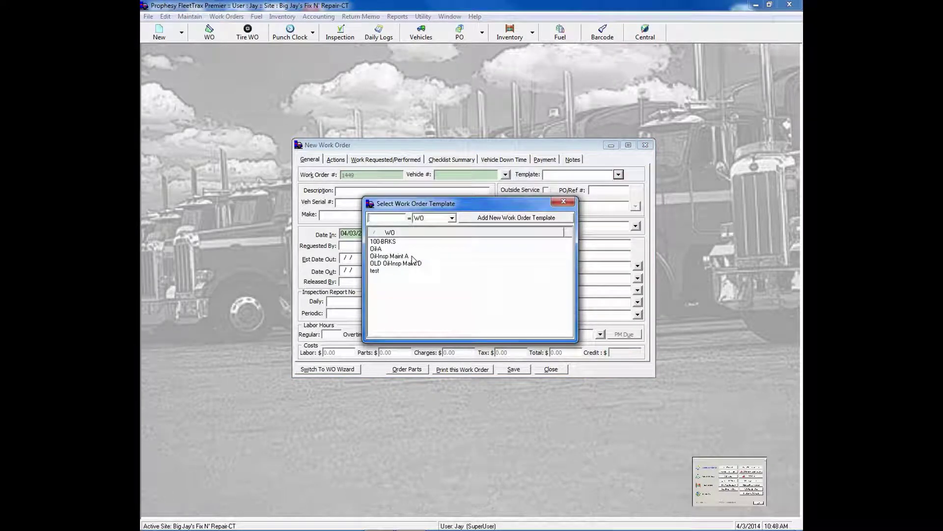
pyautogui.doubleClick(413, 257)
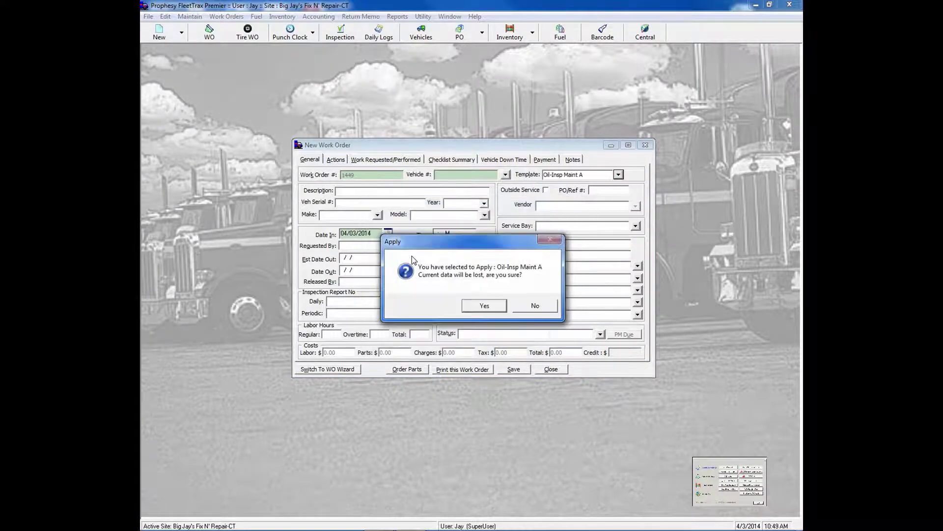
pyautogui.click(483, 305)
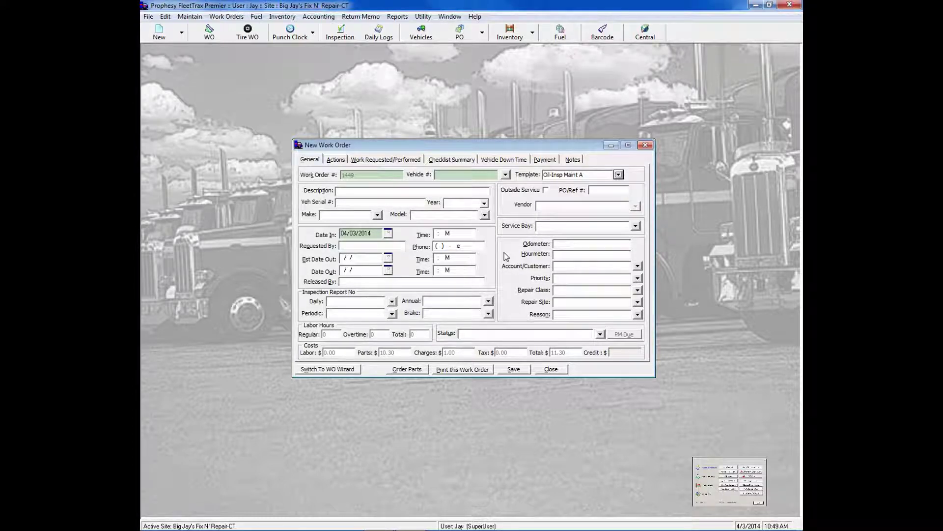
pyautogui.click(588, 177)
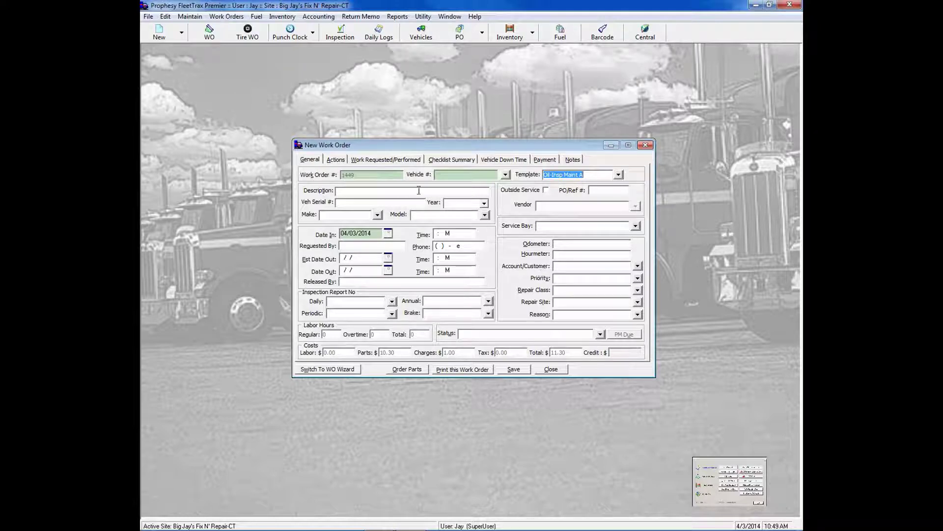
# Assign vehicle INT105 [Tractor] to the work order and confirm the vehicle change
pyautogui.click(507, 176)
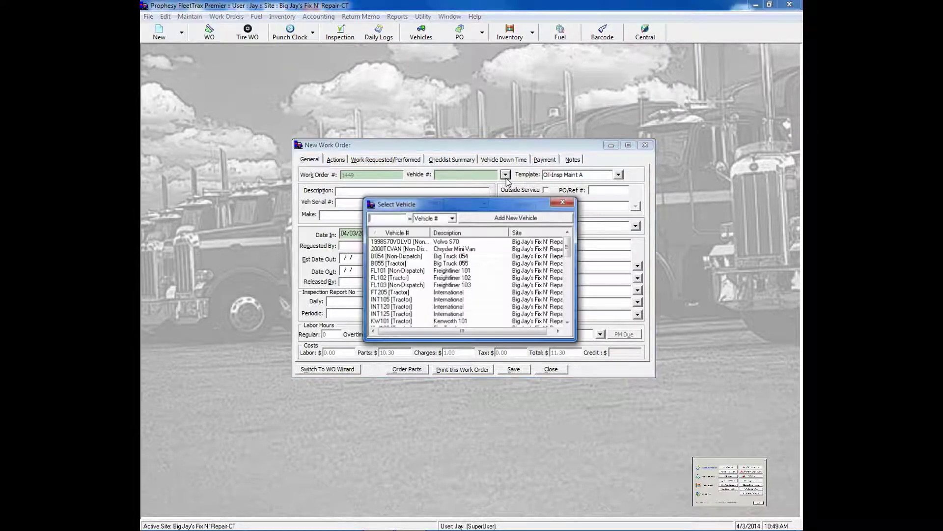
pyautogui.click(399, 299)
pyautogui.doubleClick(399, 300)
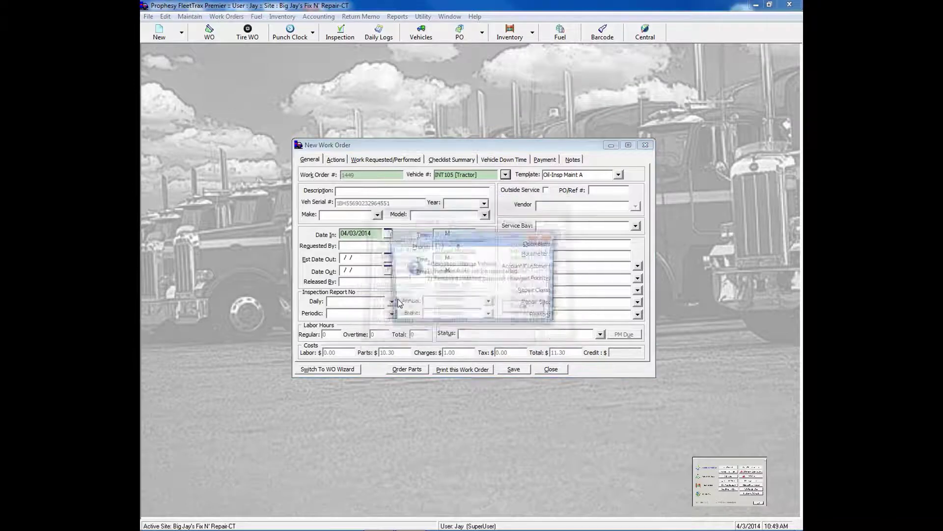
pyautogui.click(526, 309)
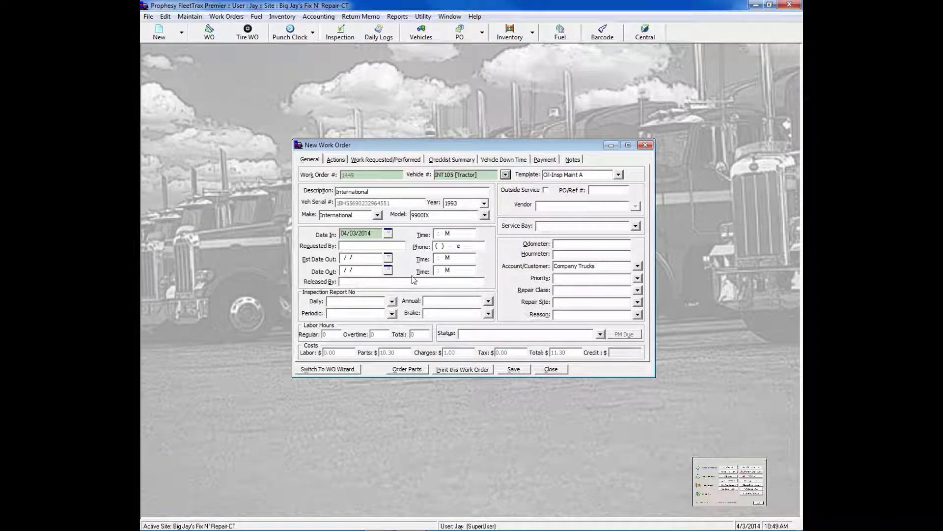
# Set the work order's odometer to 133000, priority to B-Medium, reason to Driver Request and status to In Process
pyautogui.click(578, 244)
pyautogui.write('133000')
pyautogui.click(637, 278)
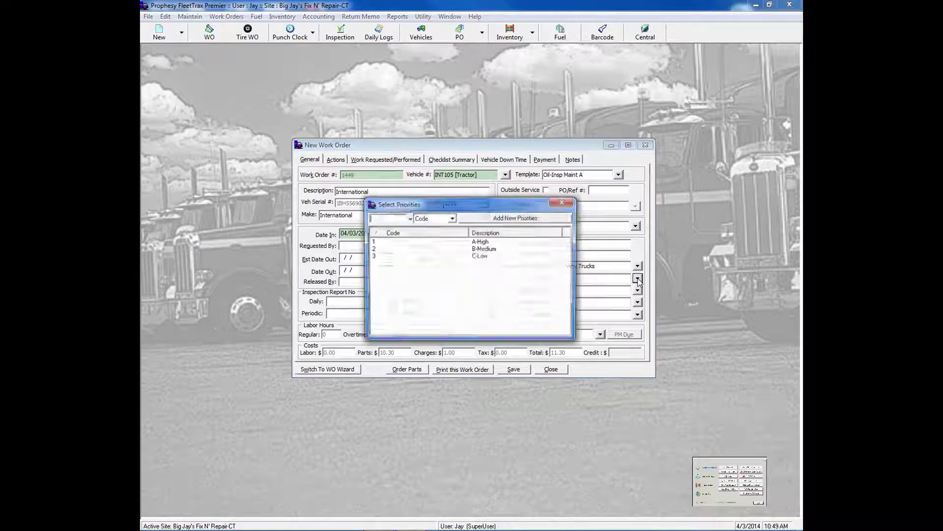
pyautogui.doubleClick(500, 250)
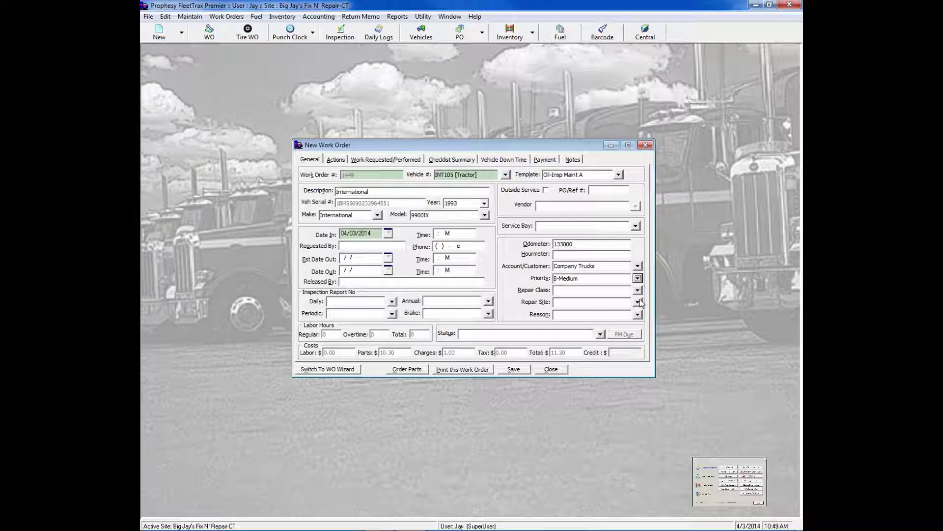
pyautogui.click(638, 315)
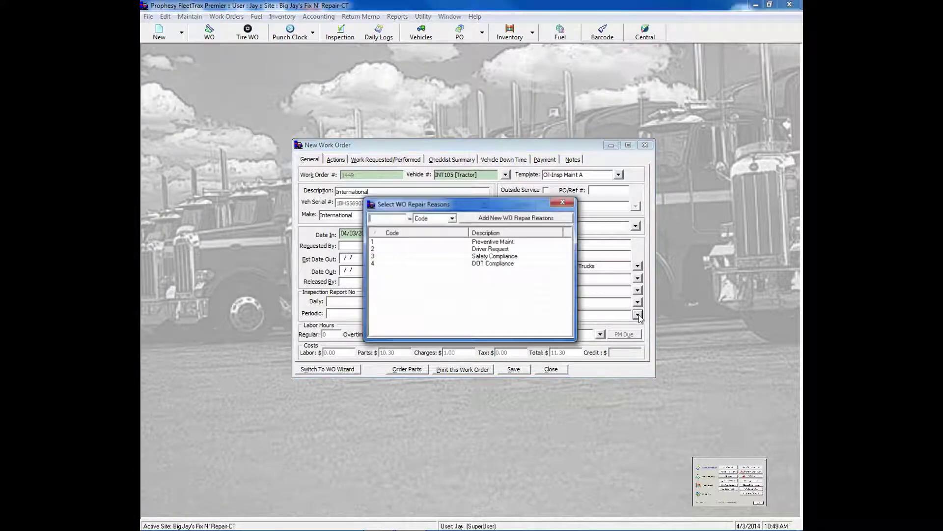
pyautogui.doubleClick(506, 257)
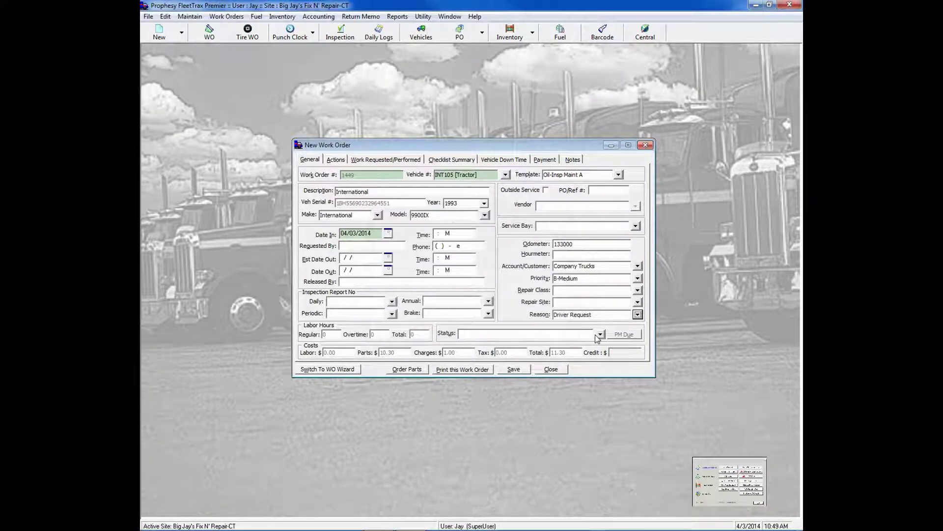
pyautogui.click(600, 334)
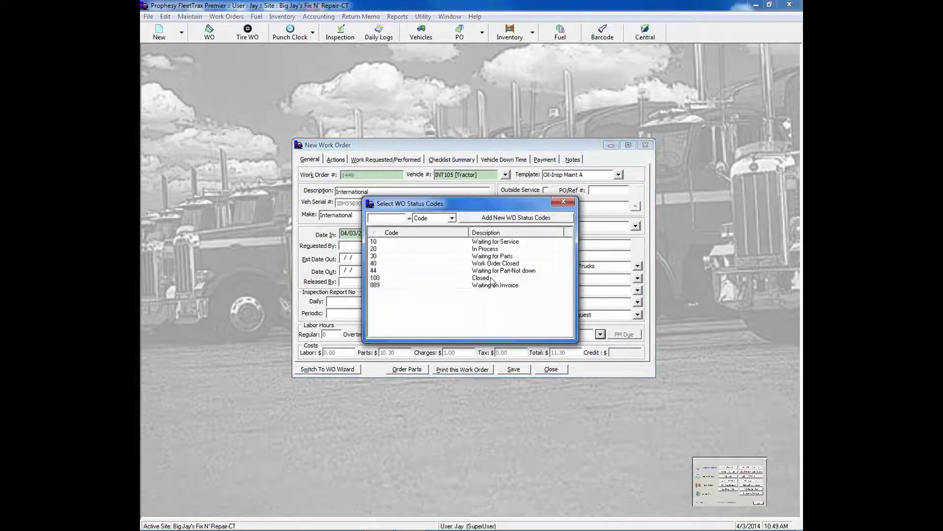
pyautogui.doubleClick(489, 249)
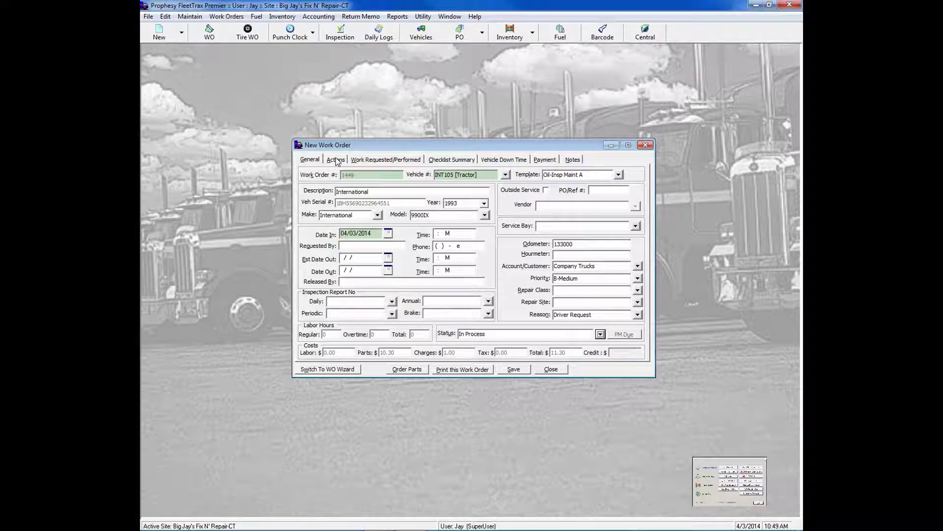
# Open the work order's Oil Change-Insp action, examine its oil filter and 15W40 motor oil parts, and accept the action
pyautogui.click(336, 159)
pyautogui.click(343, 189)
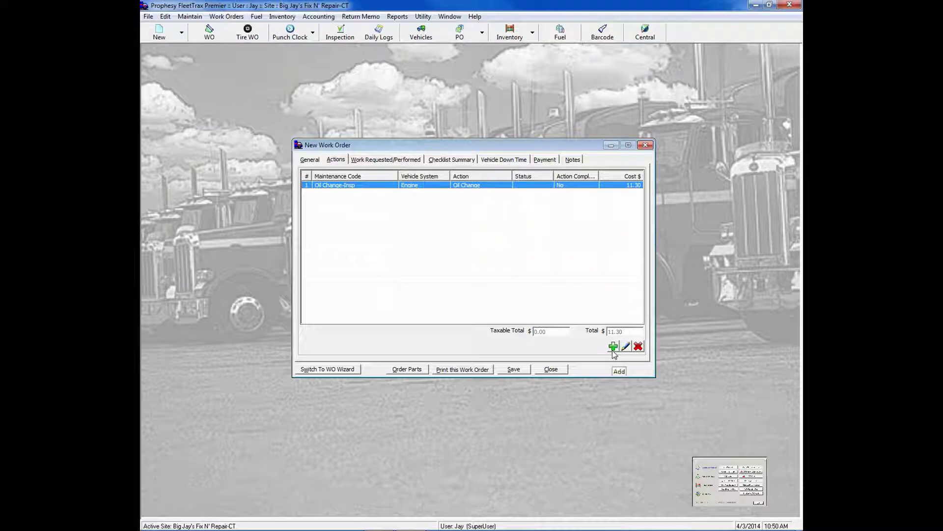
pyautogui.doubleClick(337, 187)
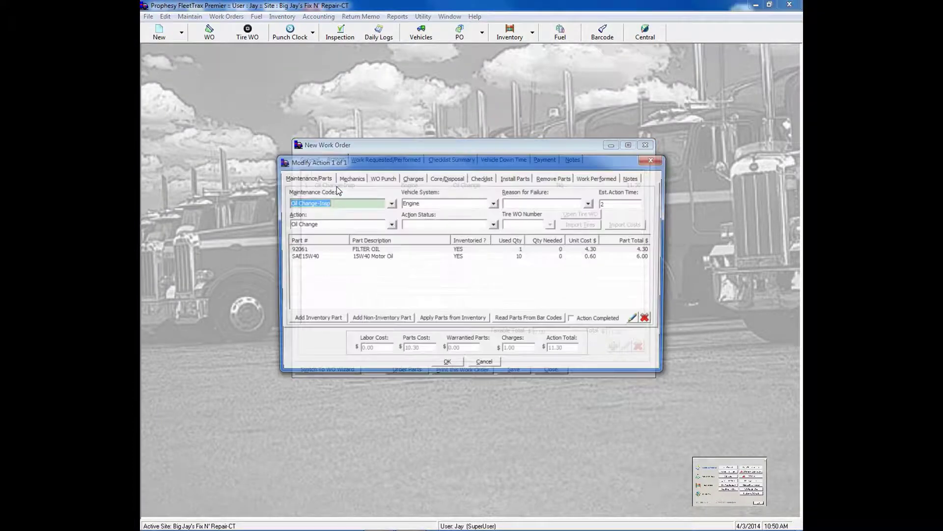
pyautogui.click(369, 257)
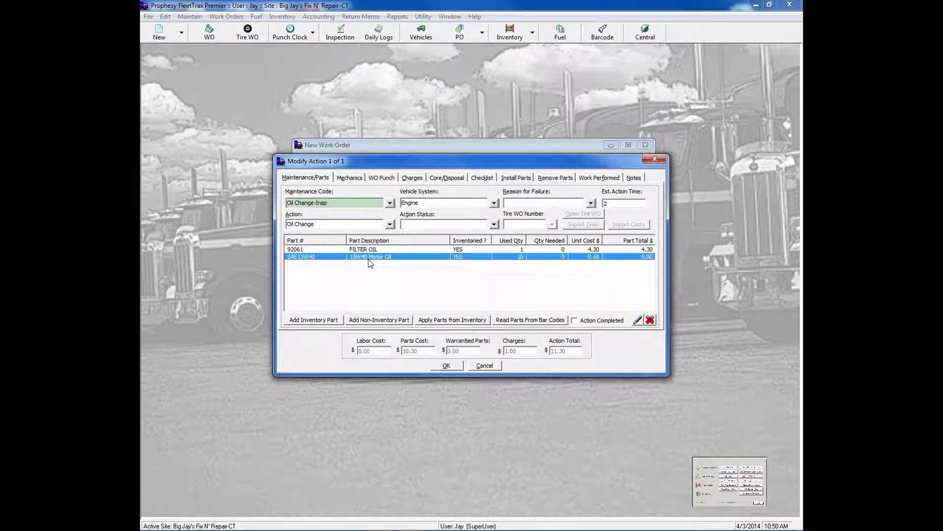
pyautogui.click(369, 250)
pyautogui.click(369, 257)
pyautogui.click(368, 250)
pyautogui.click(369, 257)
pyautogui.click(367, 250)
pyautogui.click(366, 257)
pyautogui.click(451, 366)
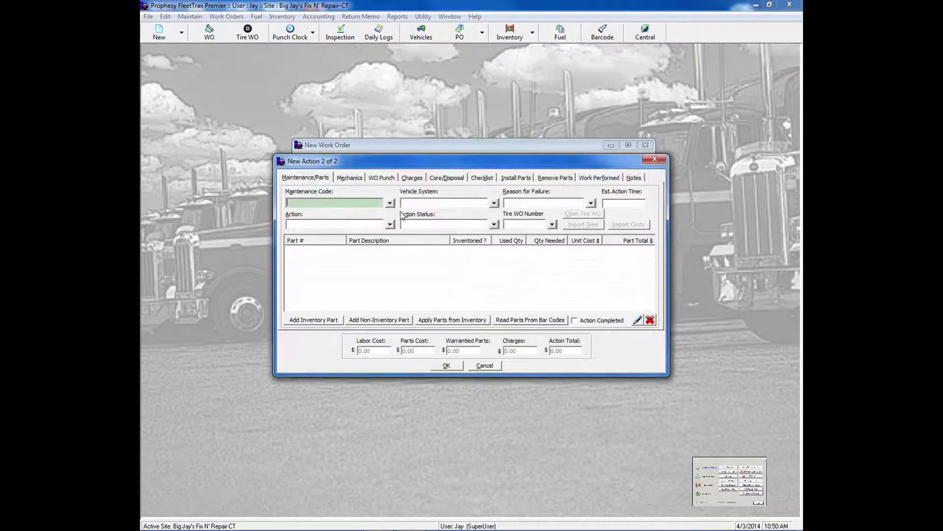
# Assign the Engine Tune-Up maintenance code to the work order's new second action
pyautogui.click(390, 203)
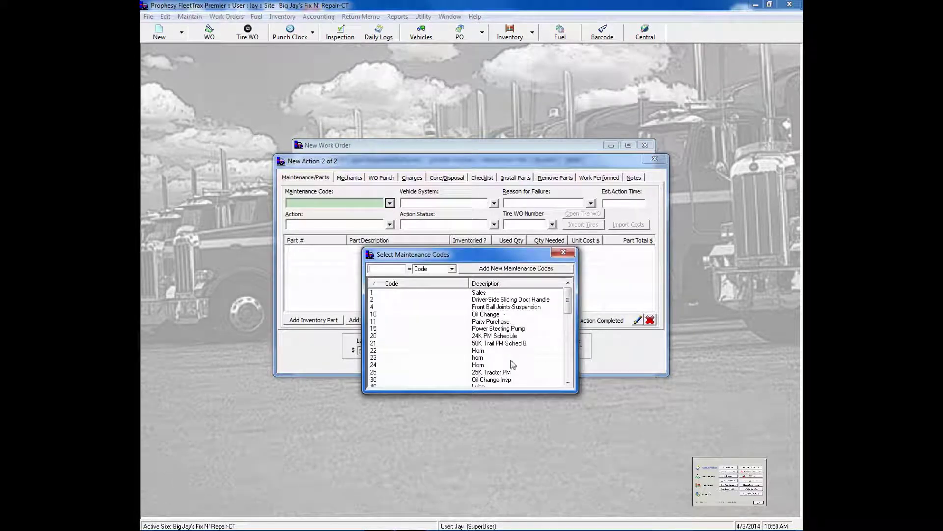
pyautogui.click(568, 382)
pyautogui.click(568, 382)
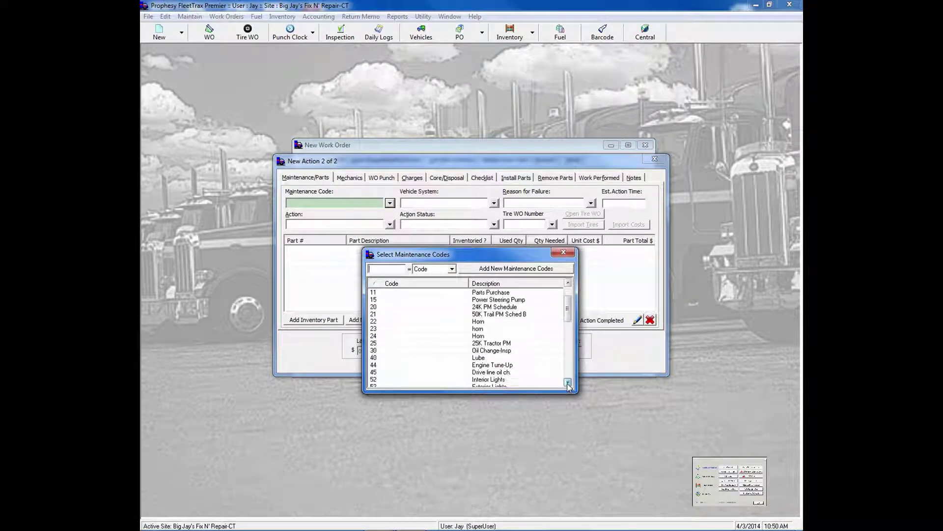
pyautogui.click(568, 382)
pyautogui.doubleClick(490, 359)
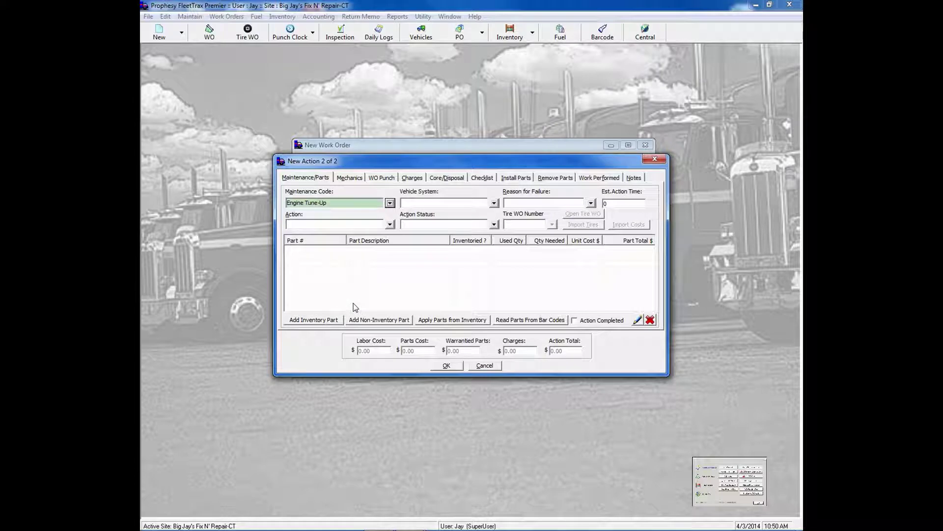
# Start a non-inventory part with part number 12545, description Part, vendor Big A and invoice number 654
pyautogui.click(384, 324)
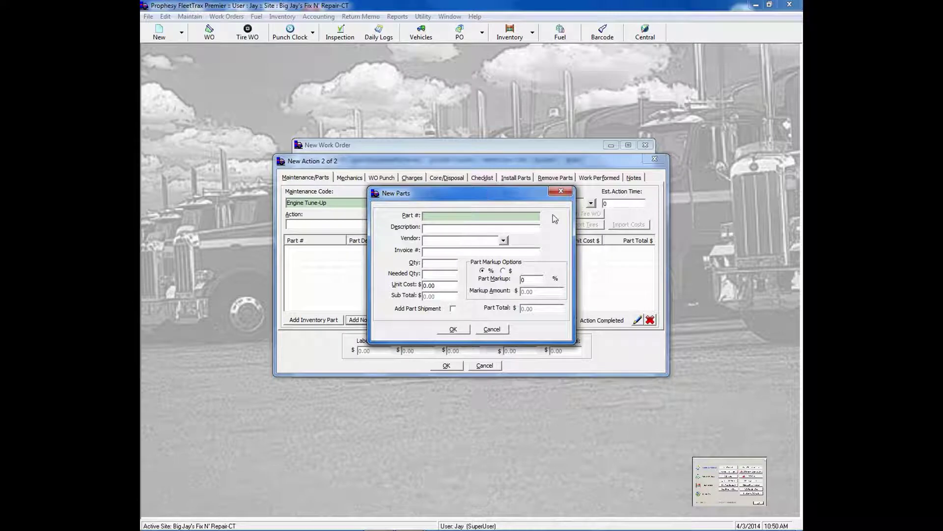
pyautogui.write('12545')
pyautogui.click(473, 229)
pyautogui.click(503, 240)
pyautogui.doubleClick(487, 315)
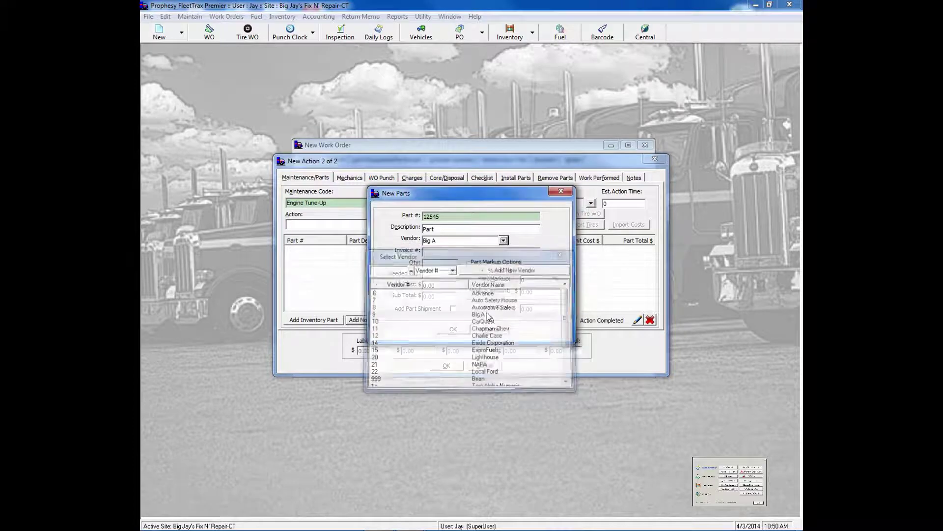
pyautogui.click(440, 254)
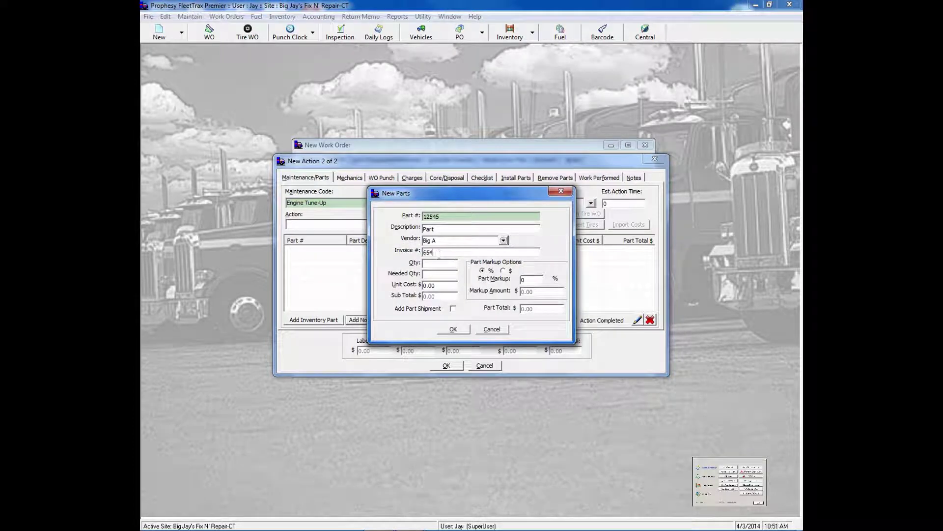
# Set the non-inventory part's quantity to 1 and unit cost to 10, include a part shipment, and save both
pyautogui.click(448, 263)
pyautogui.write('1')
pyautogui.click(445, 285)
pyautogui.write('10')
pyautogui.press('Tab')
pyautogui.press('space')
pyautogui.click(454, 329)
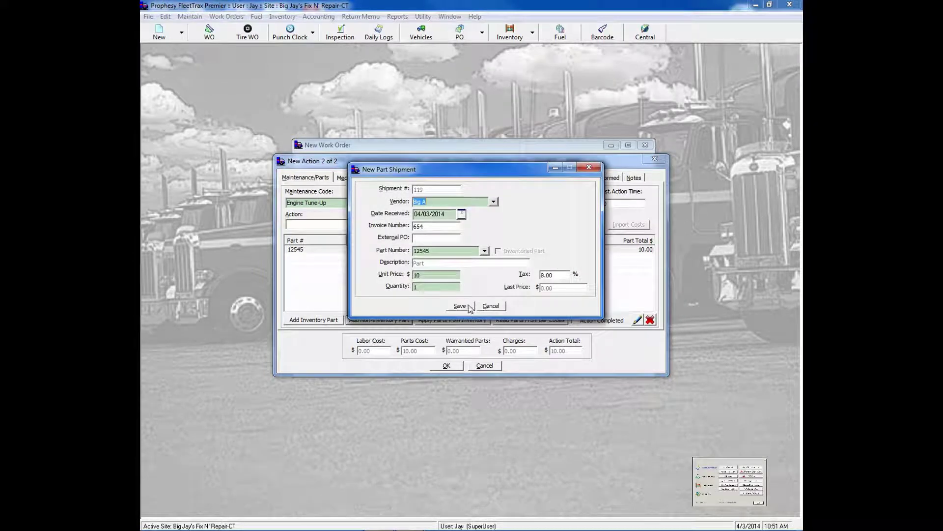
pyautogui.click(469, 306)
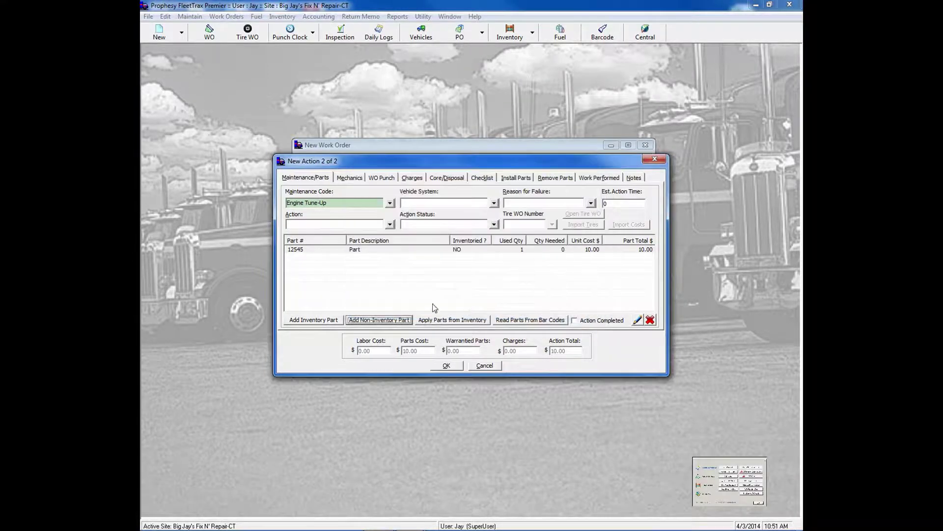
# Add inventory parts 0817589 BRACKET, SWITCH and 1036 FILTER, OIL to the Engine Tune-Up action
pyautogui.click(319, 322)
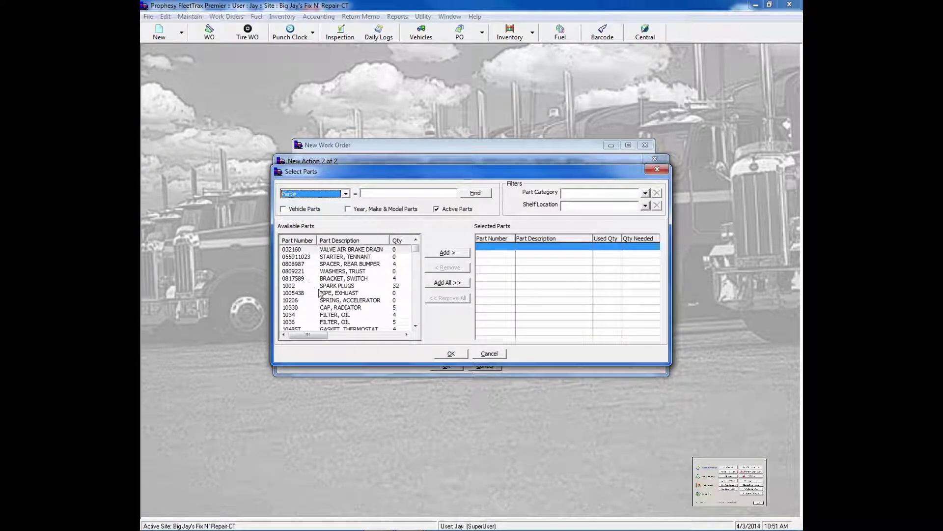
pyautogui.click(344, 278)
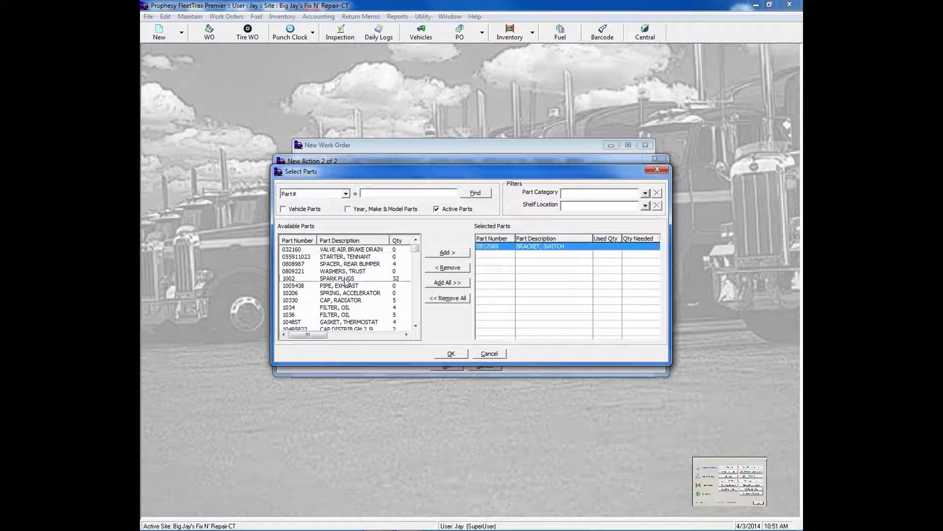
pyautogui.doubleClick(346, 314)
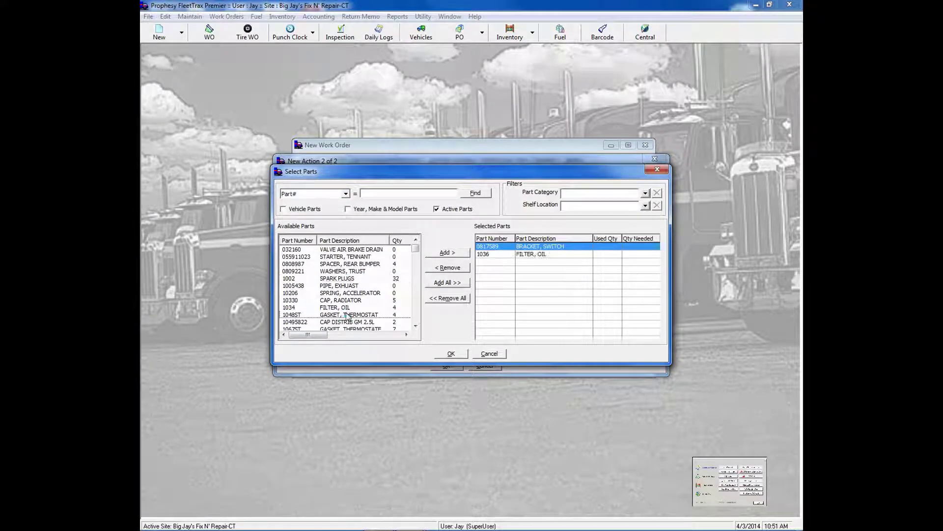
pyautogui.click(449, 354)
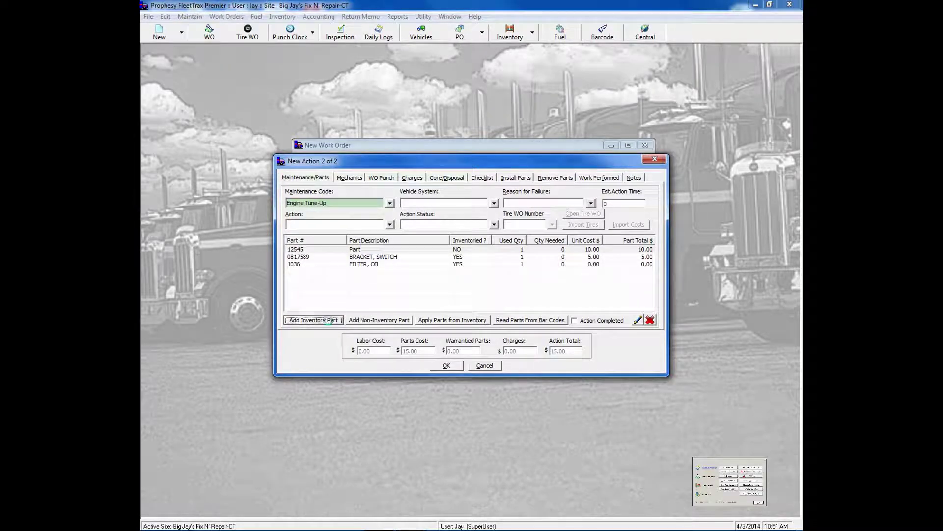
# Find inventory part numbers starting with "fr" and submit the alternator FR-ALT-34463 for the Engine Tune-Up action
pyautogui.click(329, 320)
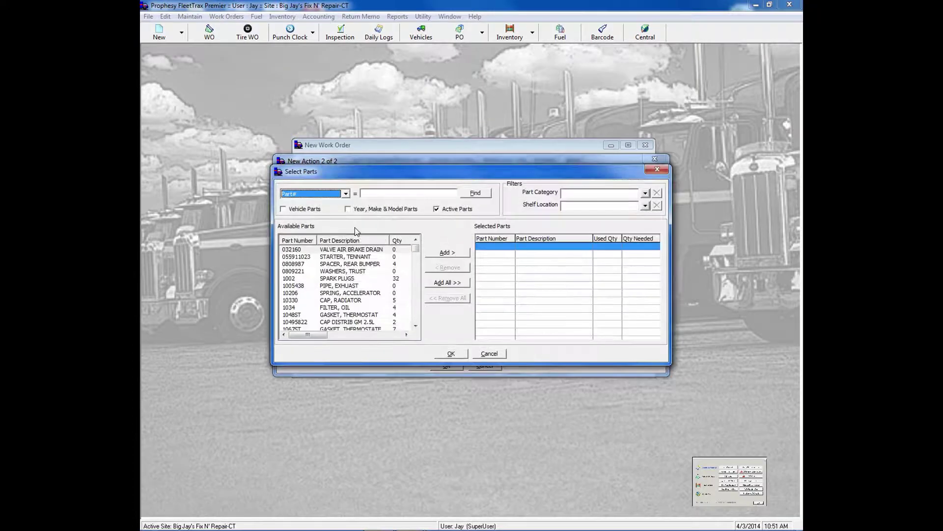
pyautogui.write('f')
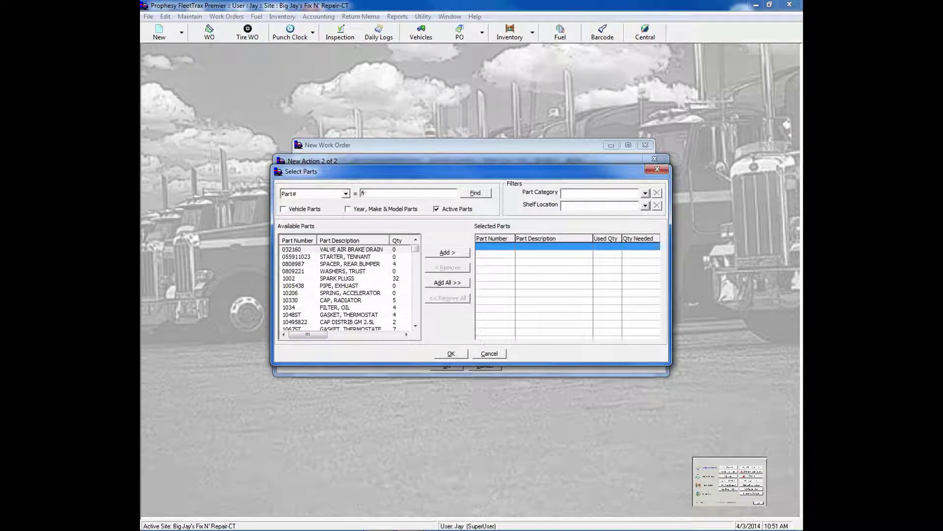
pyautogui.write('r')
pyautogui.click(471, 195)
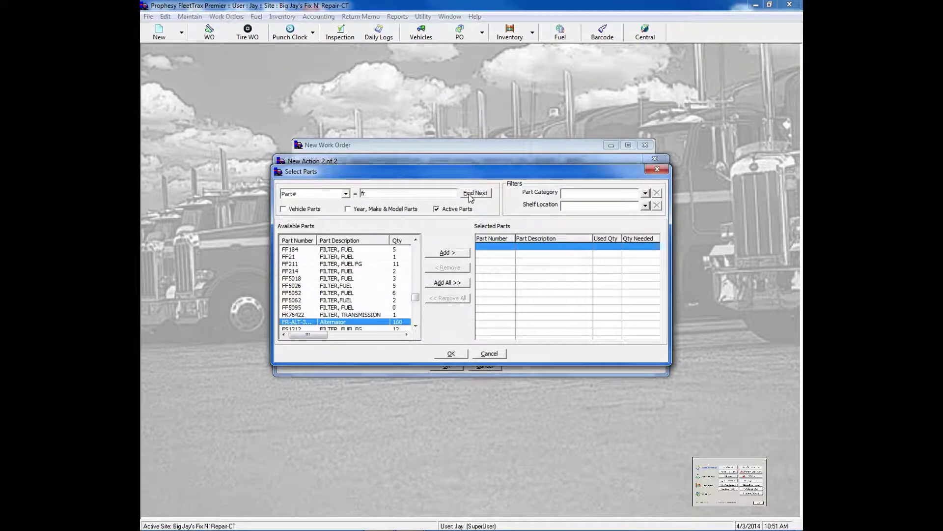
pyautogui.doubleClick(358, 322)
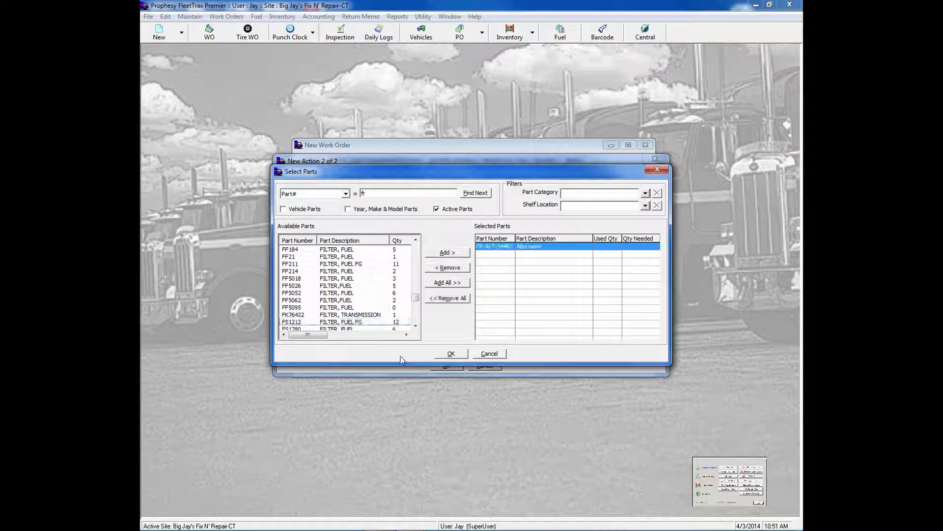
pyautogui.click(442, 355)
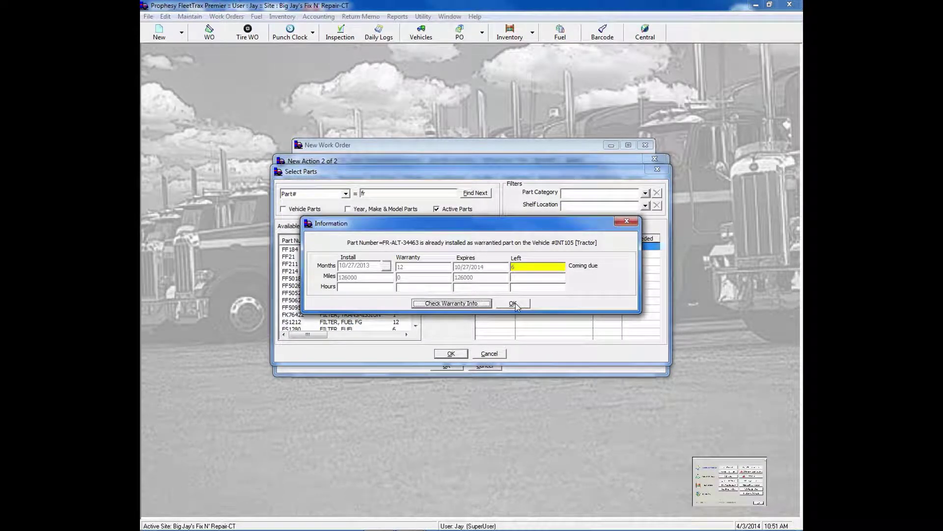
# Check the alternator's existing warranty details for INT105 and save the vehicle profile without edits
pyautogui.moveTo(466, 230); pyautogui.dragTo(475, 260)
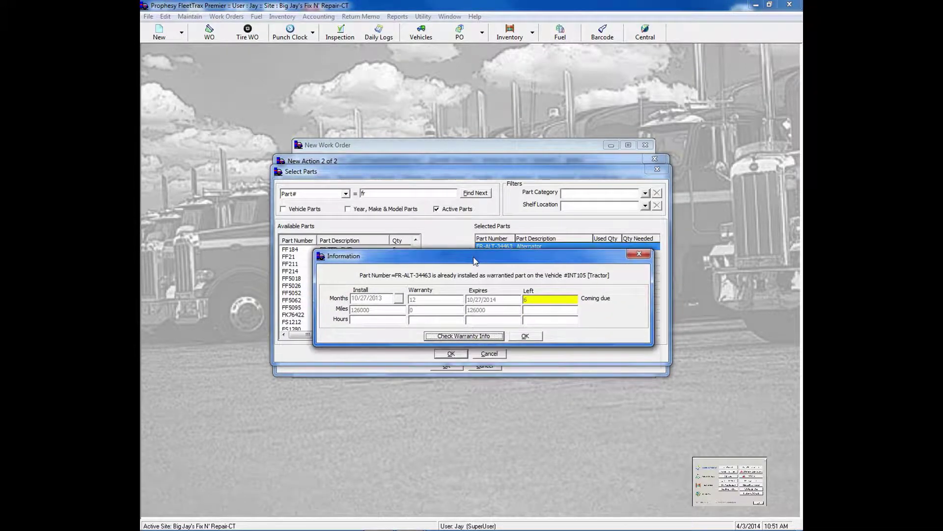
pyautogui.click(465, 336)
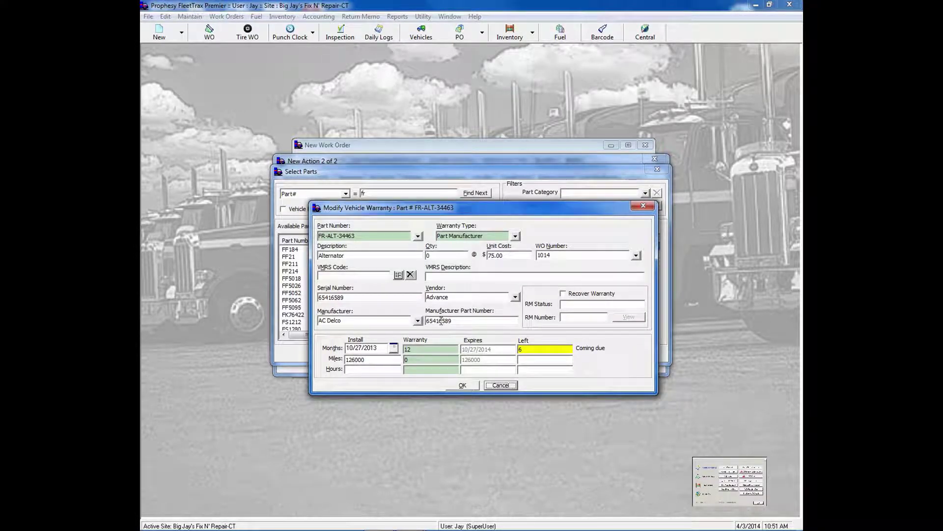
pyautogui.click(468, 388)
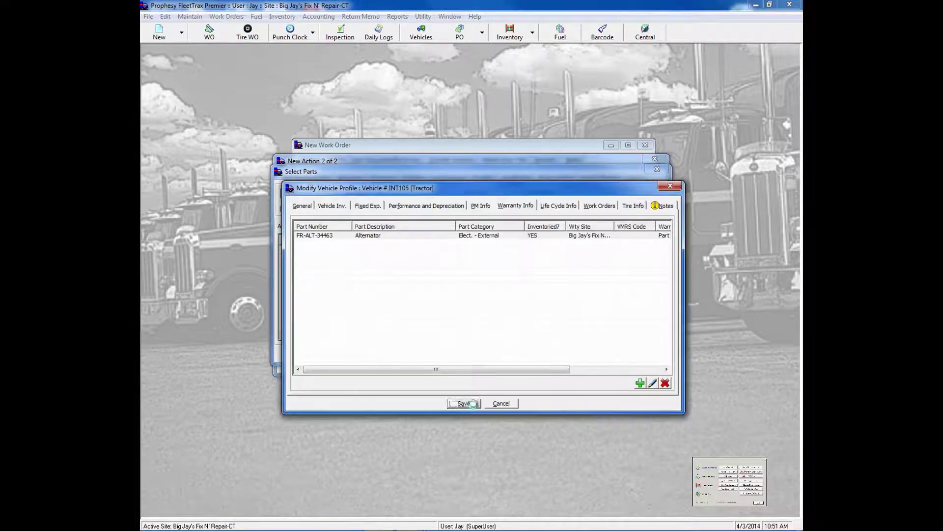
pyautogui.click(464, 403)
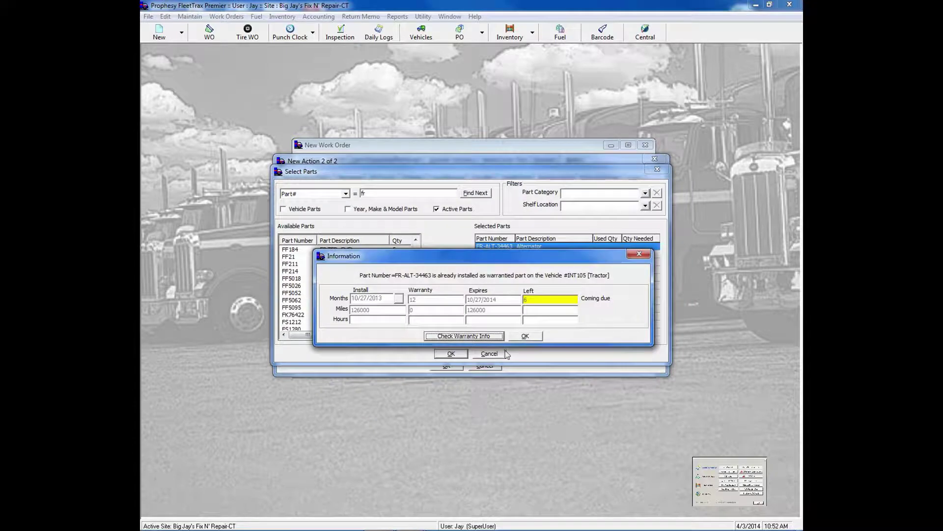
# Accept the warranty notice, agree to recover the alternator's core, and save the Engine Tune-Up action
pyautogui.click(520, 335)
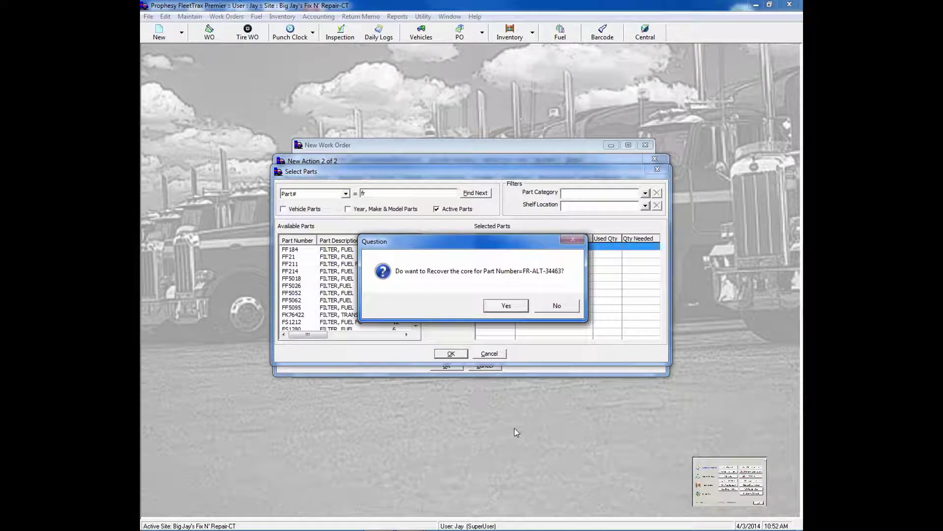
pyautogui.click(493, 308)
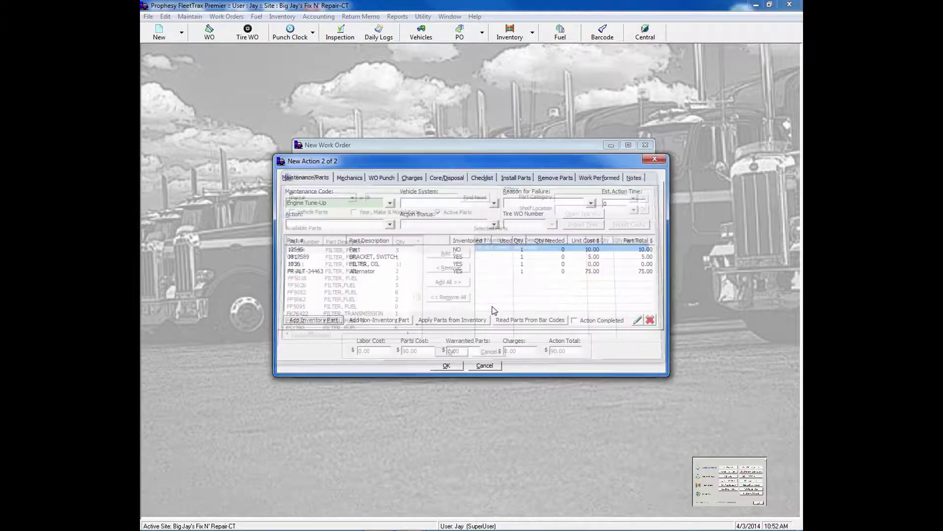
pyautogui.click(374, 276)
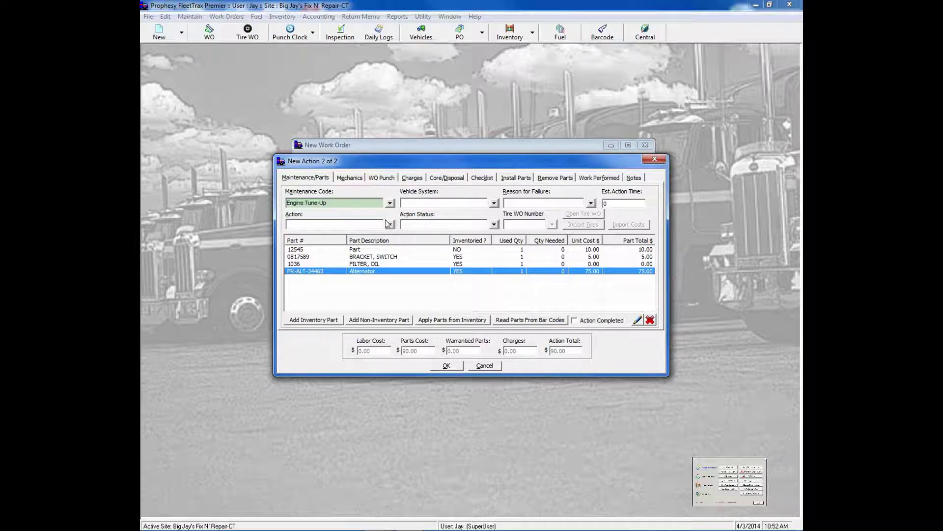
pyautogui.click(455, 369)
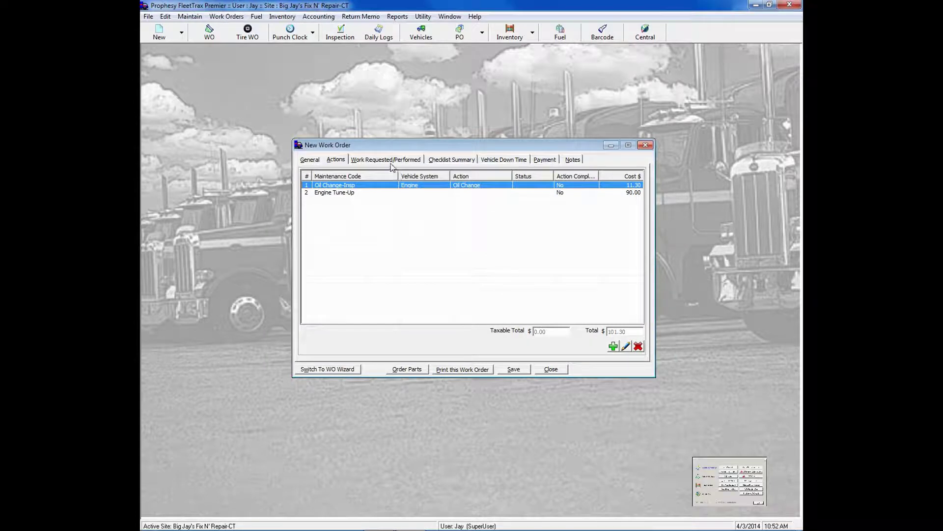
# Enter "Please fix me" as the work requested and "All fixed" as the work performed
pyautogui.click(388, 160)
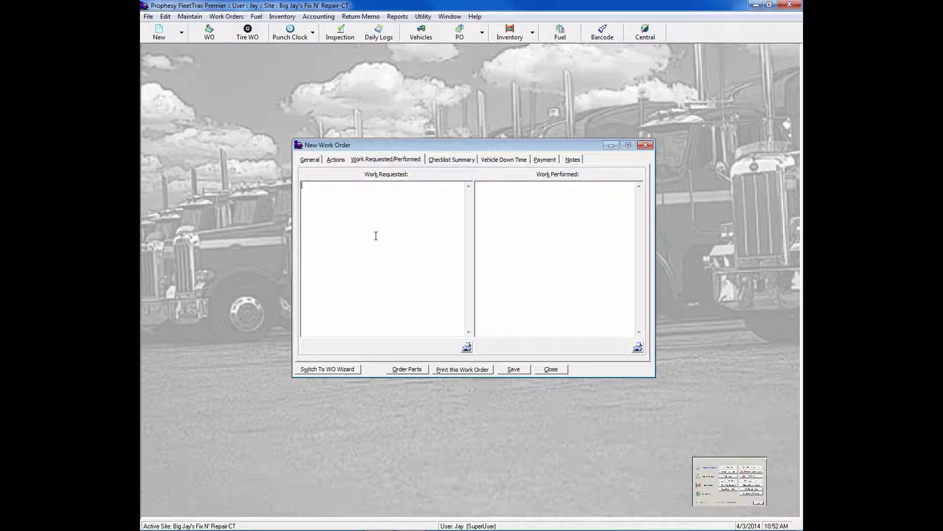
pyautogui.write('PLease fix me')
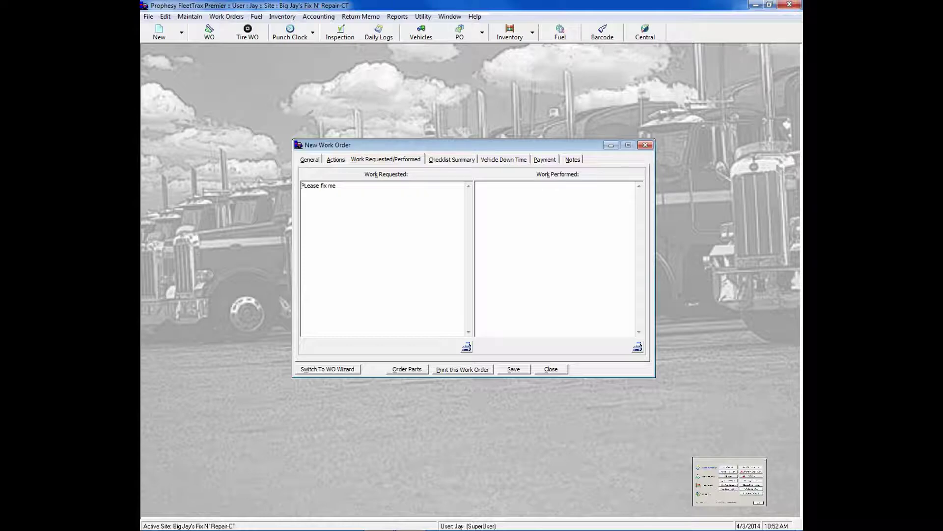
pyautogui.click(304, 185)
pyautogui.press('BackSpace')
pyautogui.write('l')
pyautogui.click(477, 186)
pyautogui.write('All fixed')
# Save and close the INT105 work order and bring up the list of open work orders
pyautogui.click(312, 160)
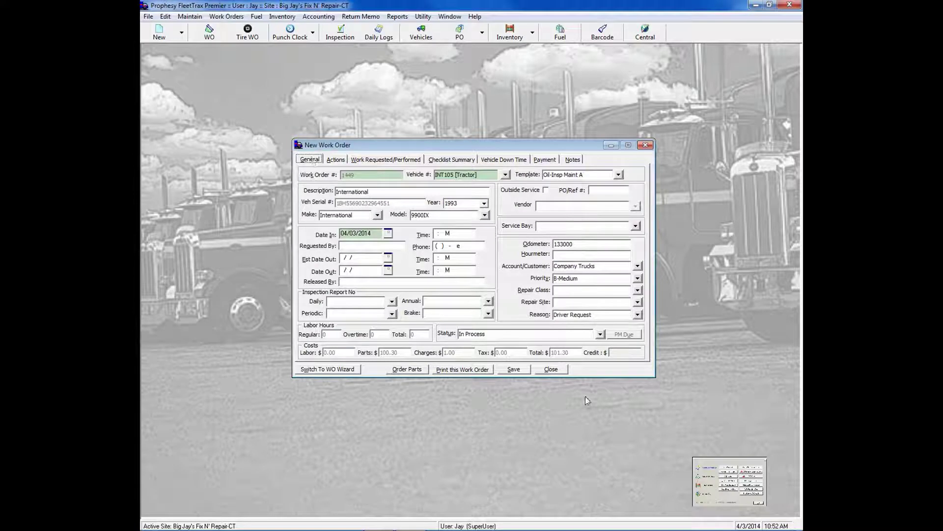
pyautogui.click(513, 369)
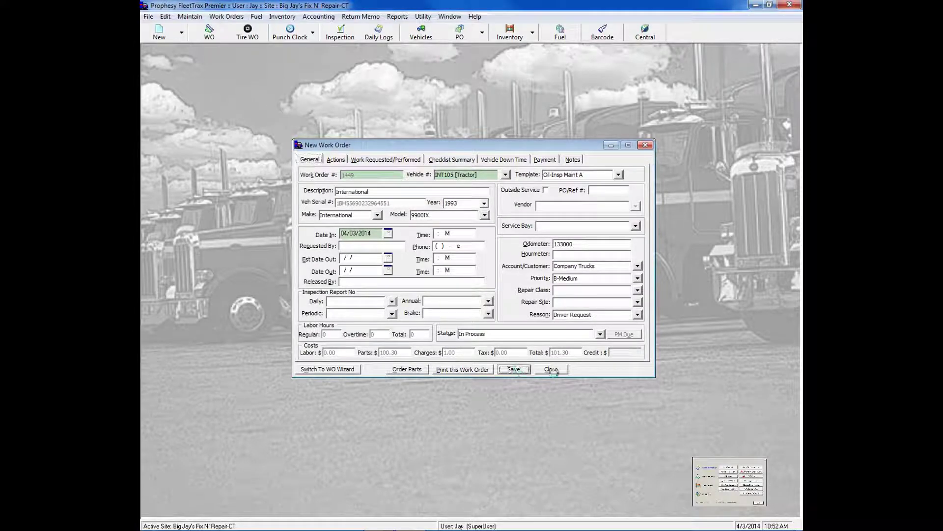
pyautogui.click(552, 371)
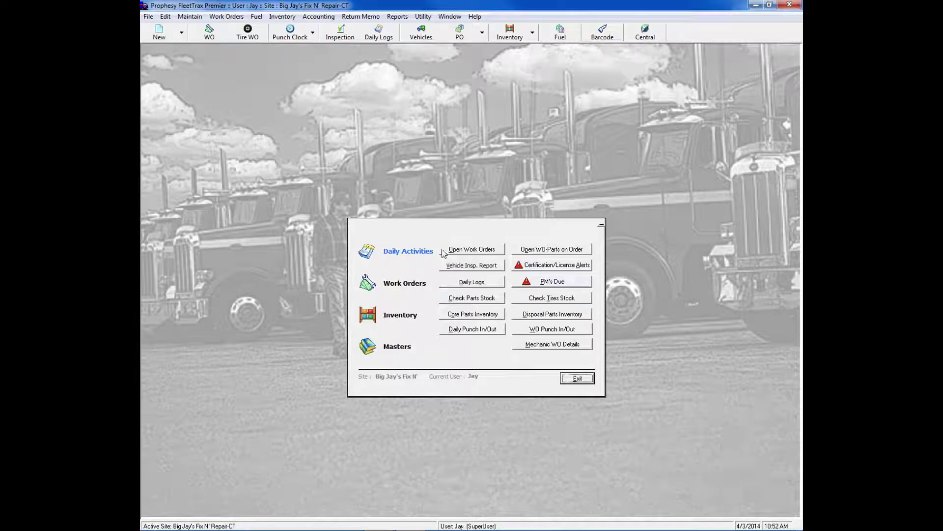
pyautogui.click(473, 252)
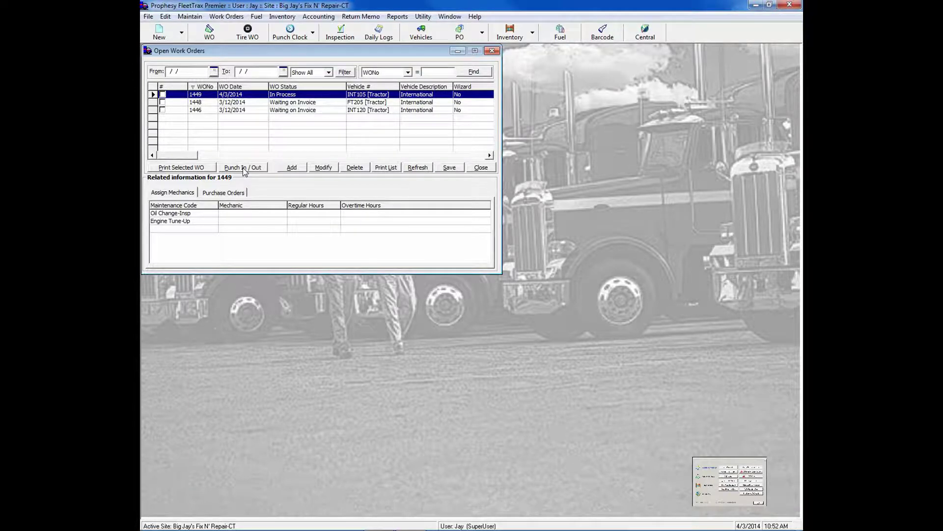
# Open the in-process INT105 work order for modification and bring up its Oil Change-Insp action
pyautogui.click(249, 95)
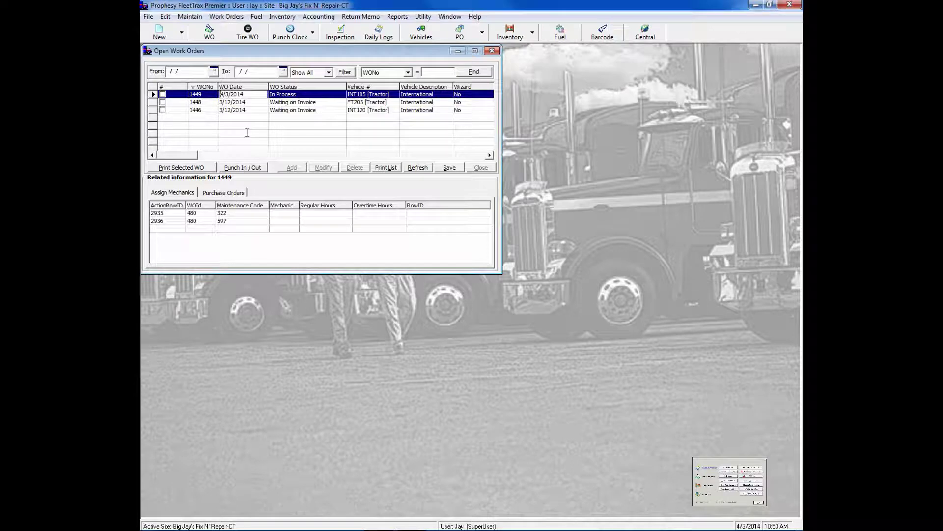
pyautogui.click(315, 168)
pyautogui.click(338, 186)
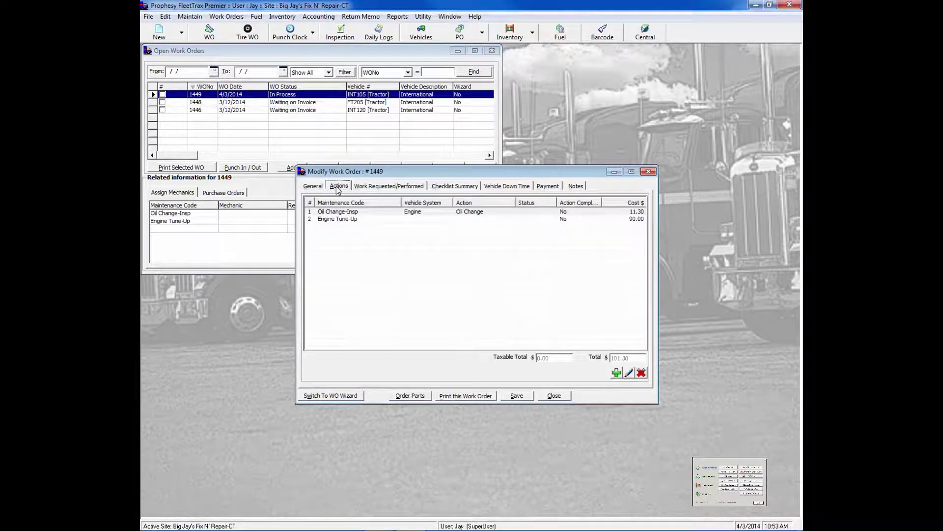
pyautogui.click(338, 212)
pyautogui.click(338, 220)
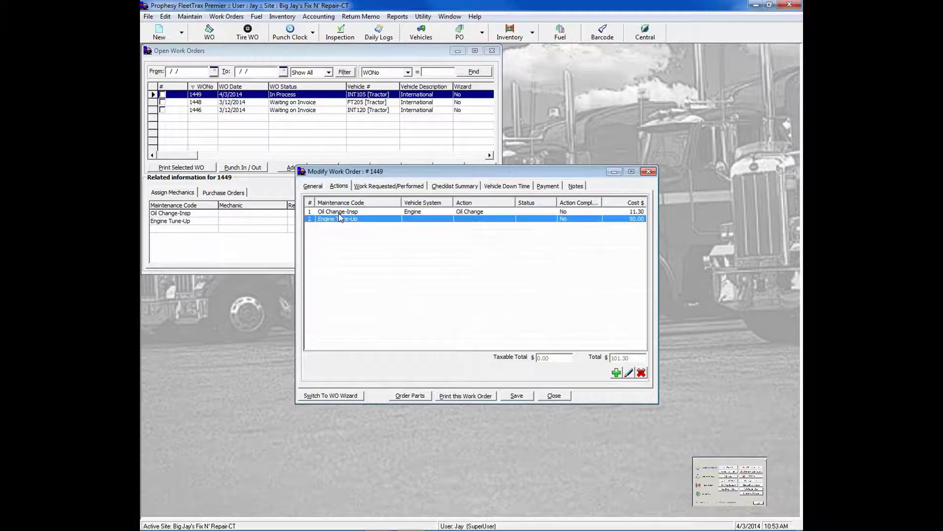
pyautogui.click(339, 212)
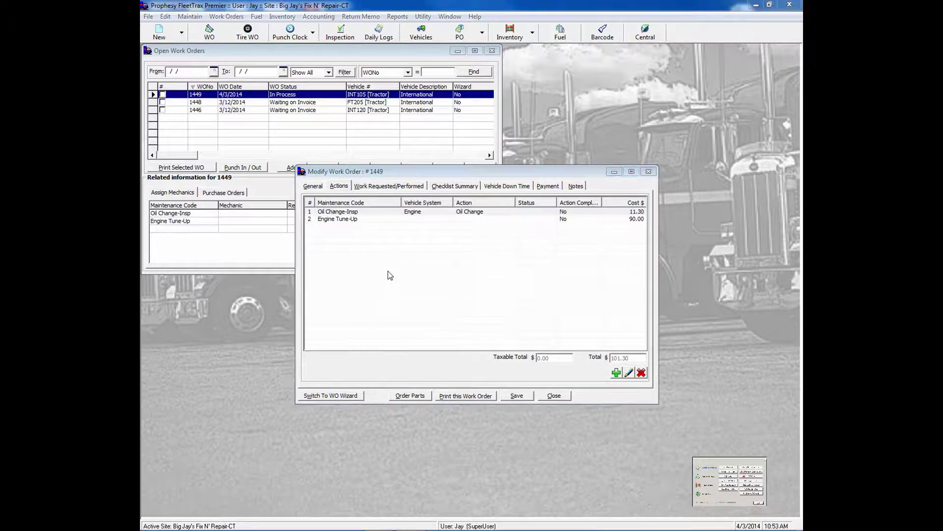
# Assign the mechanic listed just above Outside Service to the oil change action with 5 regular hours, and save the action
pyautogui.click(350, 177)
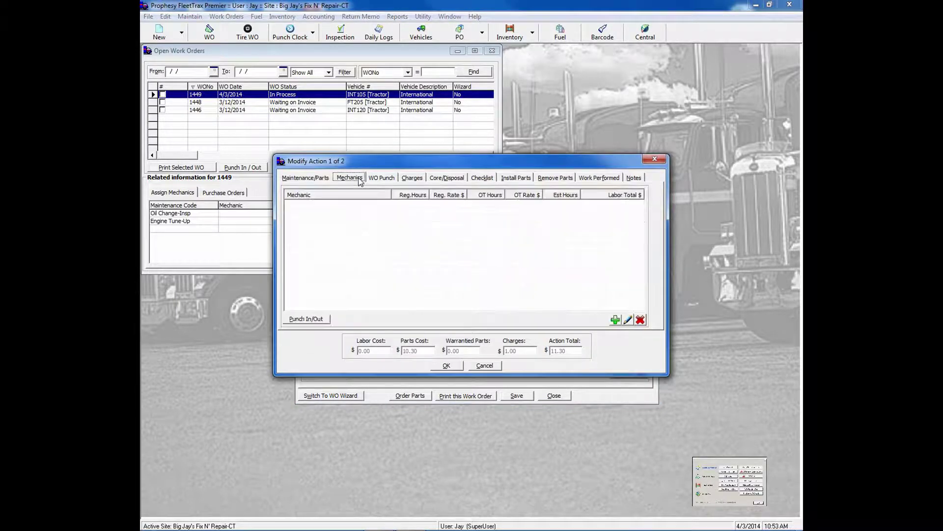
pyautogui.click(615, 320)
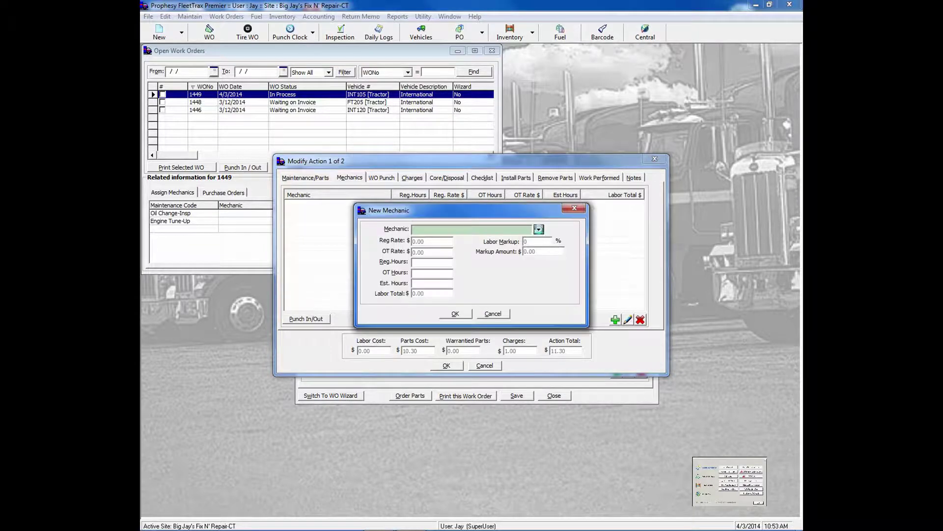
pyautogui.click(538, 229)
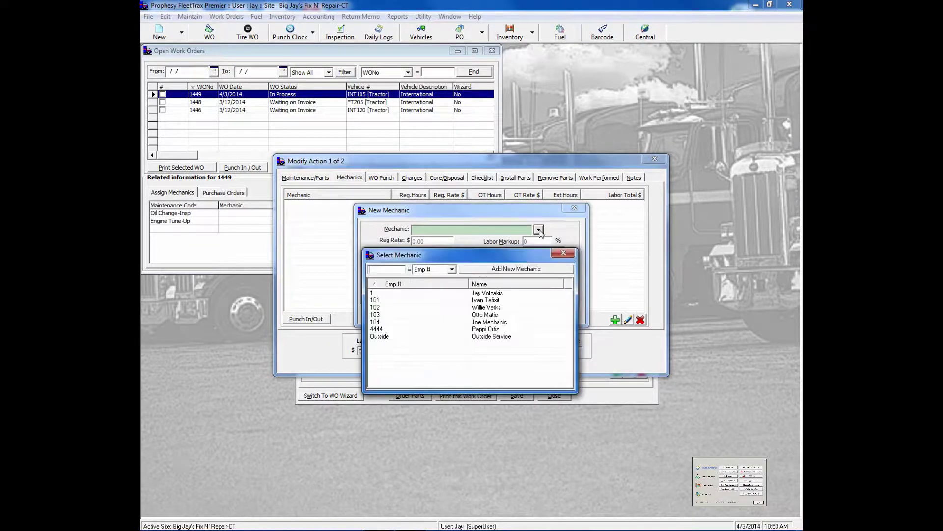
pyautogui.doubleClick(490, 329)
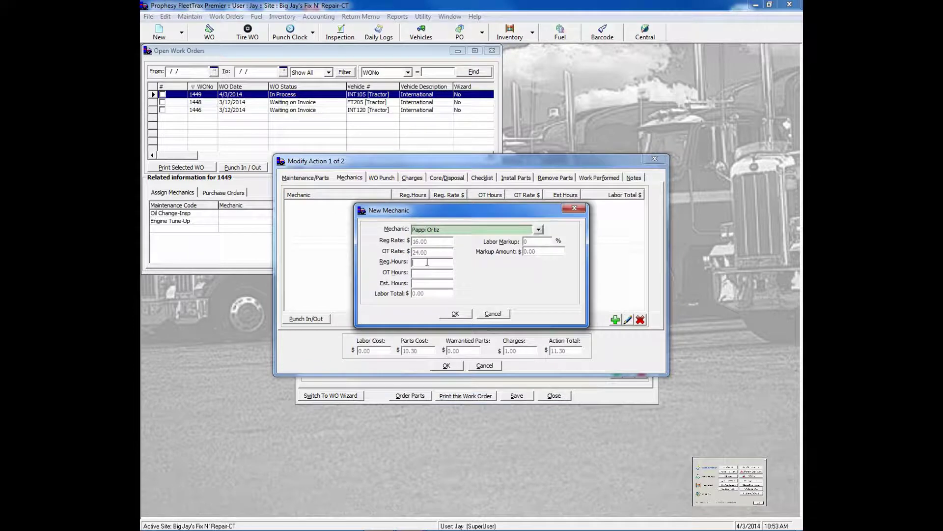
pyautogui.write('85')
pyautogui.press('BackSpace')
pyautogui.press('BackSpace')
pyautogui.write('5')
pyautogui.click(456, 313)
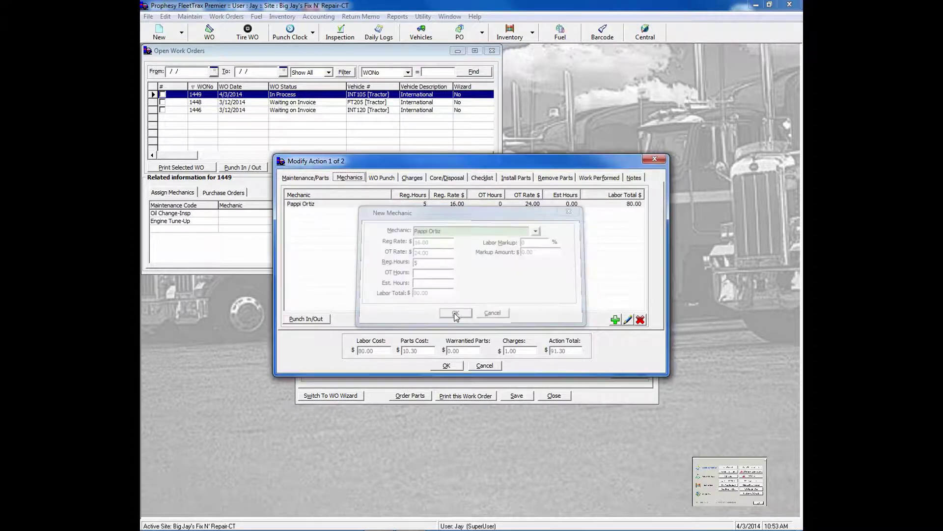
pyautogui.click(452, 366)
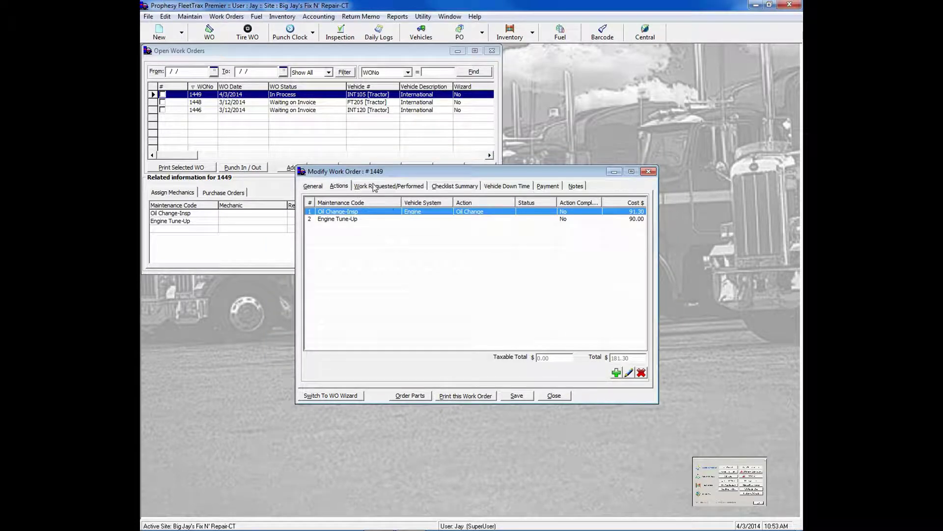
# Set the INT105 work order's status to Closed and its date out to 04/03/2014
pyautogui.click(313, 186)
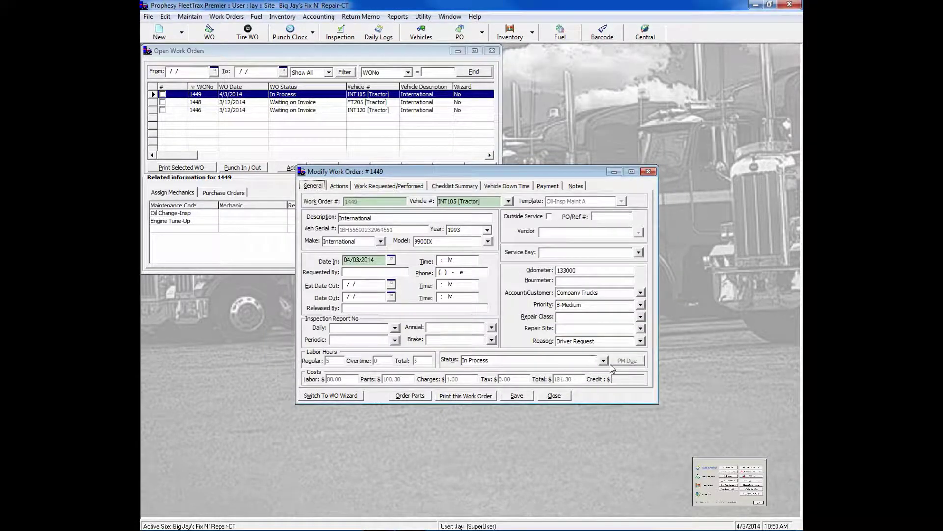
pyautogui.click(603, 361)
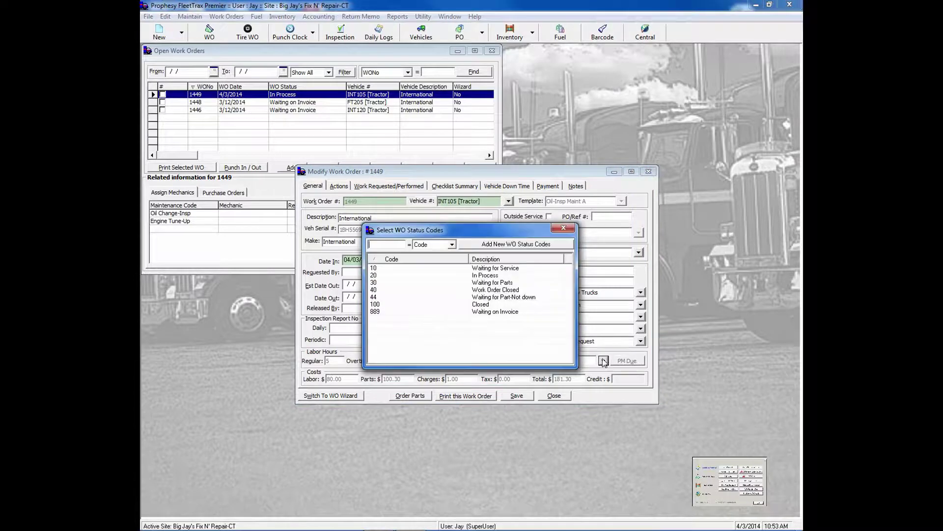
pyautogui.doubleClick(491, 305)
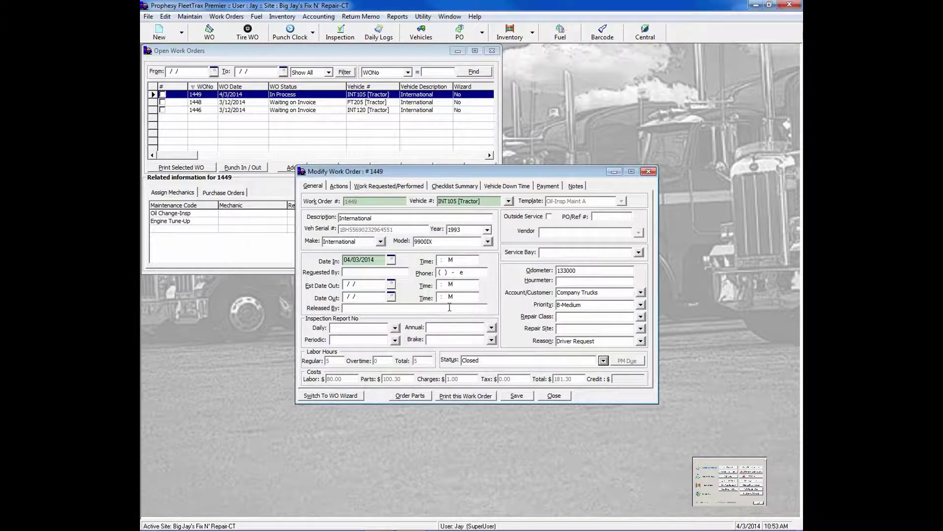
pyautogui.click(390, 297)
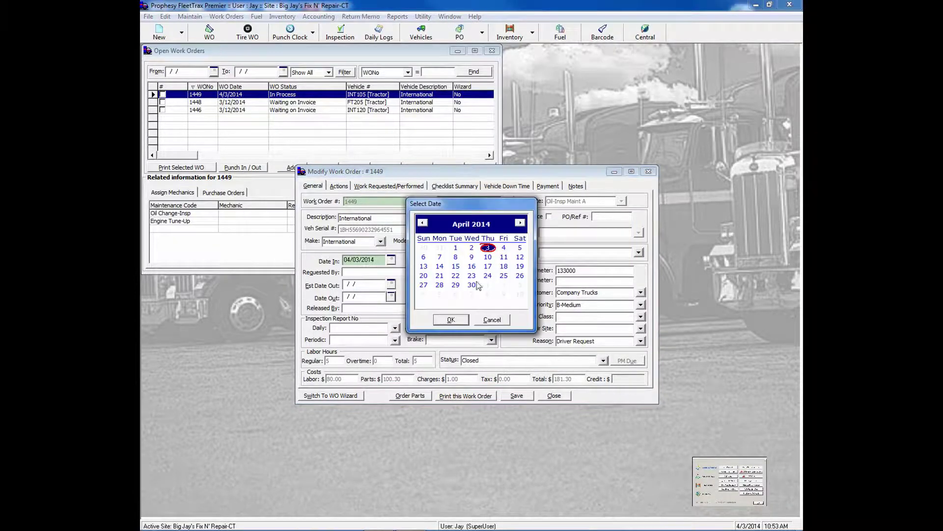
pyautogui.doubleClick(488, 248)
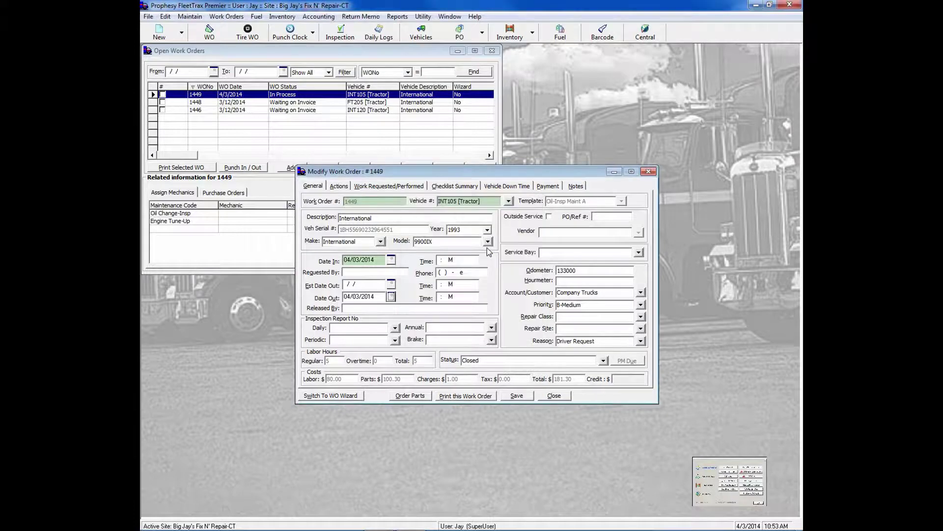
# Save and close the INT105 work order, and dismiss the open work orders list
pyautogui.click(524, 397)
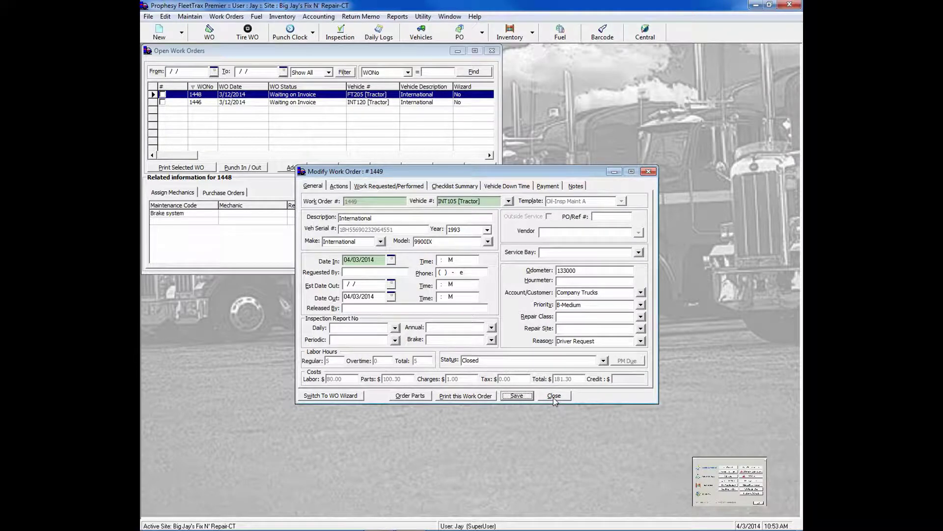
pyautogui.click(554, 397)
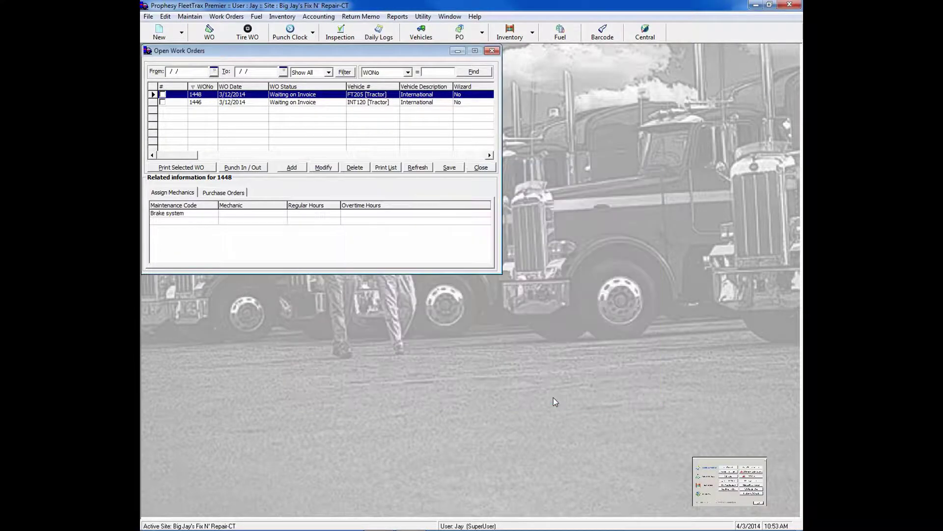
pyautogui.click(492, 51)
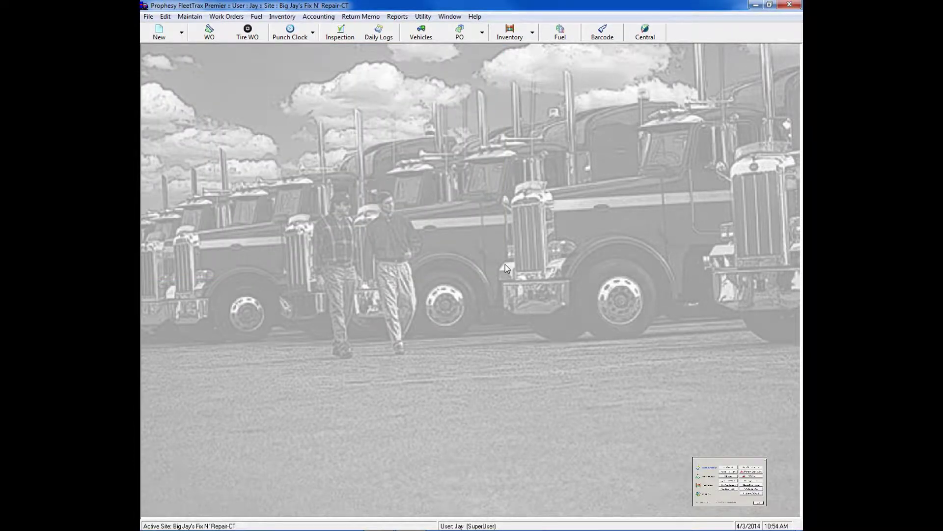
# In the accounting Print/Post Transactions window, select the Advance parts purchase order, preview its report, and confirm that it printed correctly
pyautogui.click(326, 18)
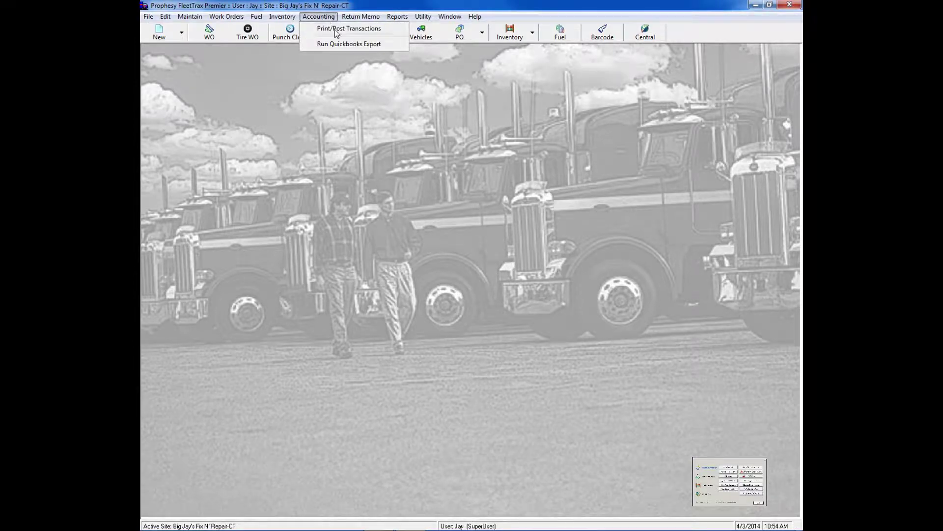
pyautogui.click(336, 31)
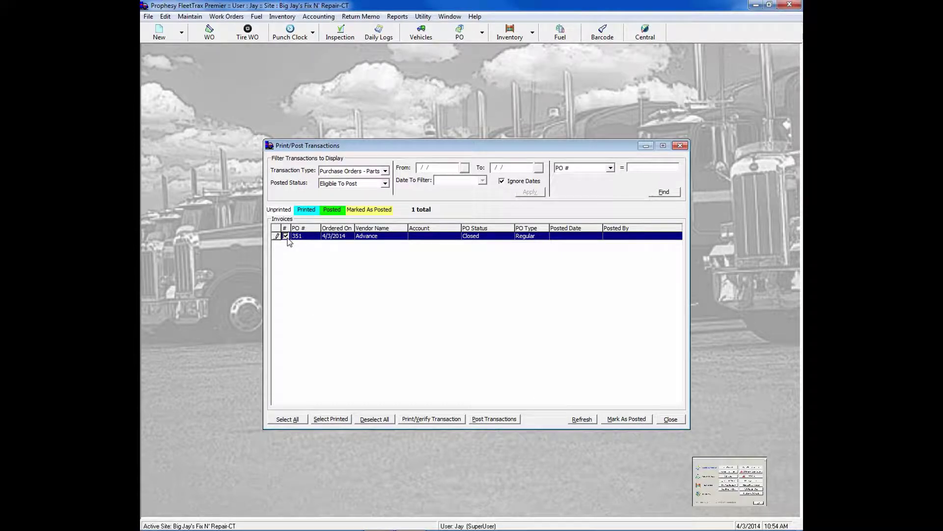
pyautogui.click(441, 422)
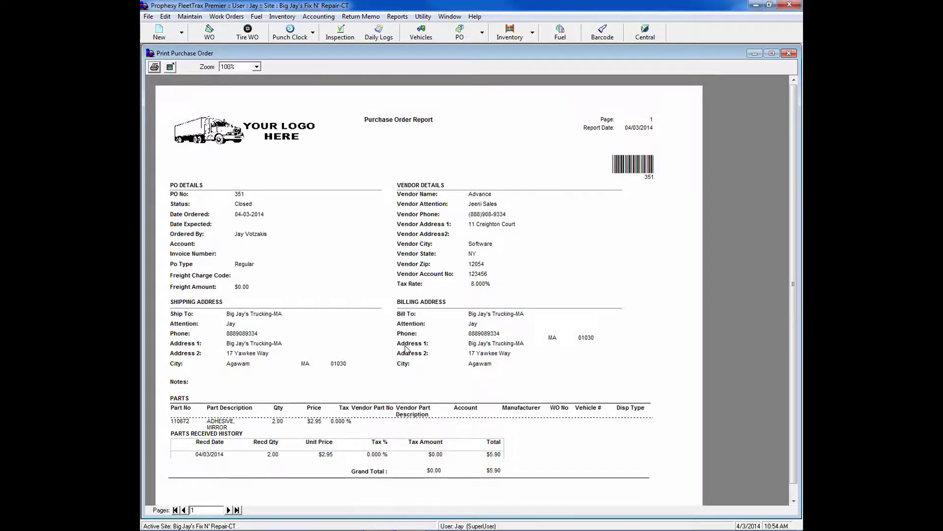
pyautogui.click(788, 53)
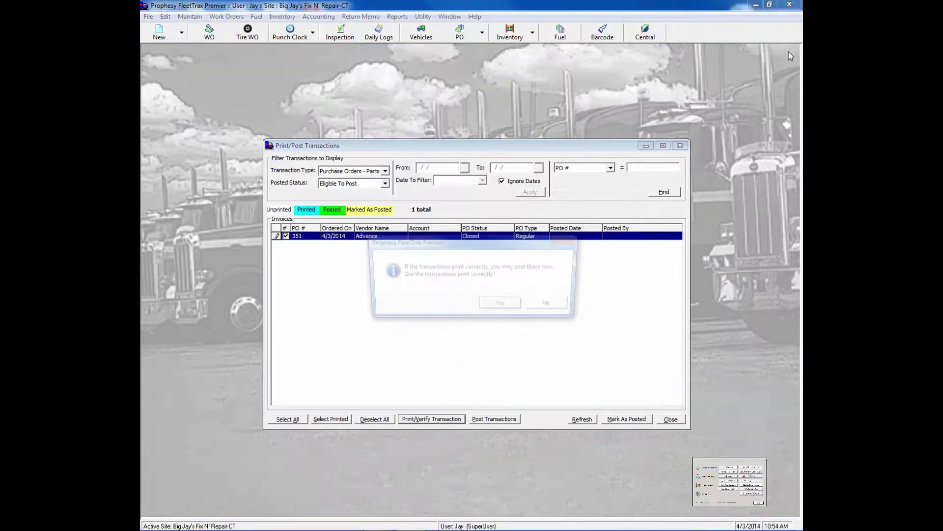
pyautogui.click(505, 311)
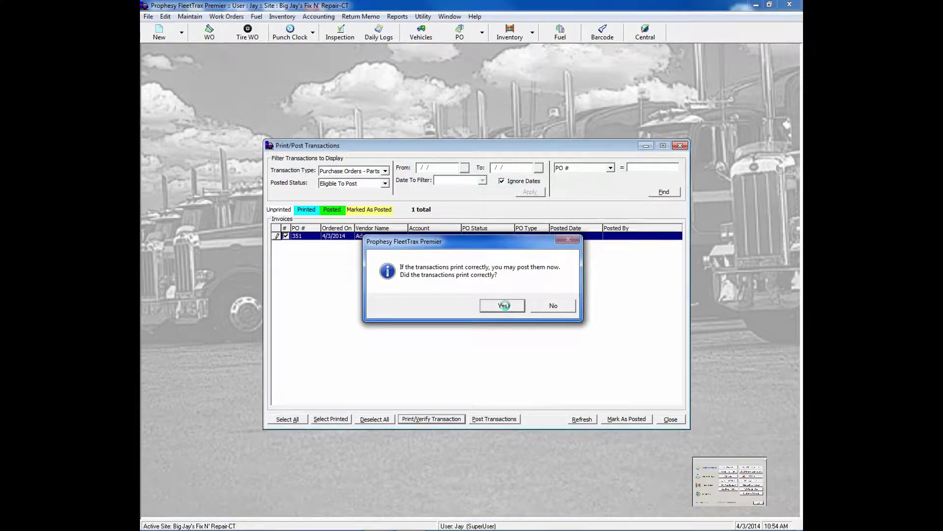
# Post the selected Advance purchase order to Accounting and acknowledge the posting notice
pyautogui.click(502, 423)
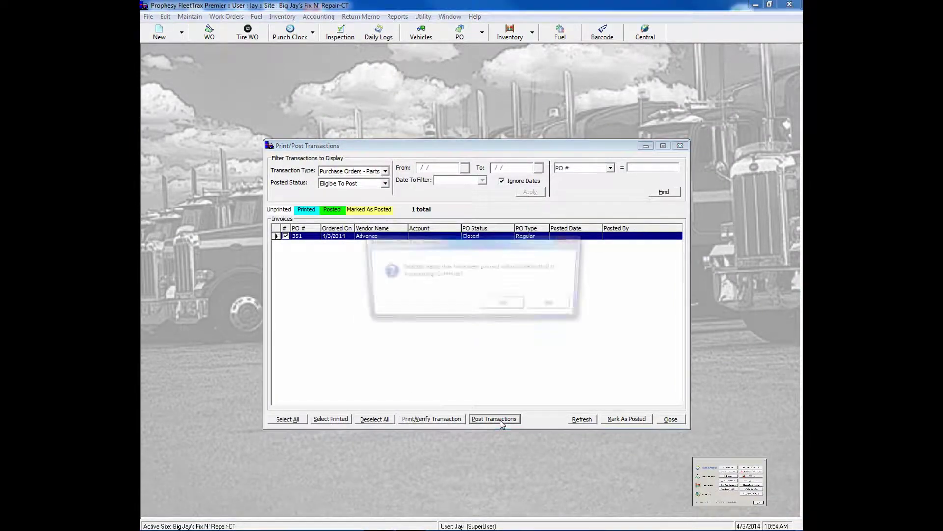
pyautogui.click(506, 306)
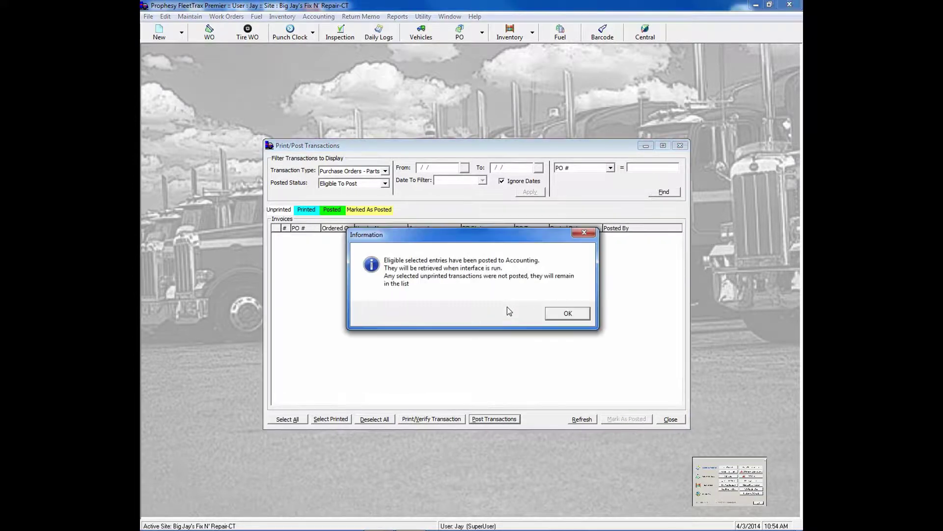
pyautogui.click(566, 313)
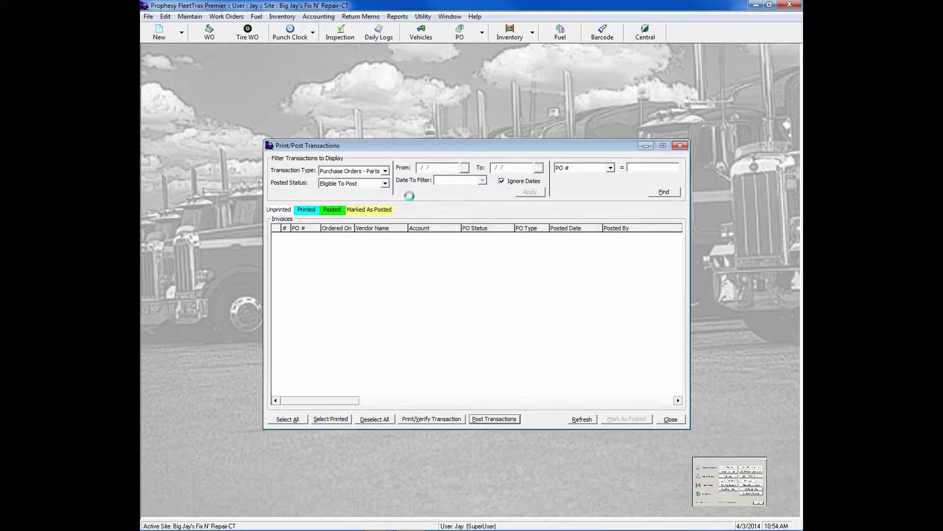
# Switch the transaction type to Work Orders, preview the INT105 work order's maintenance invoice, and confirm that it printed correctly
pyautogui.click(385, 171)
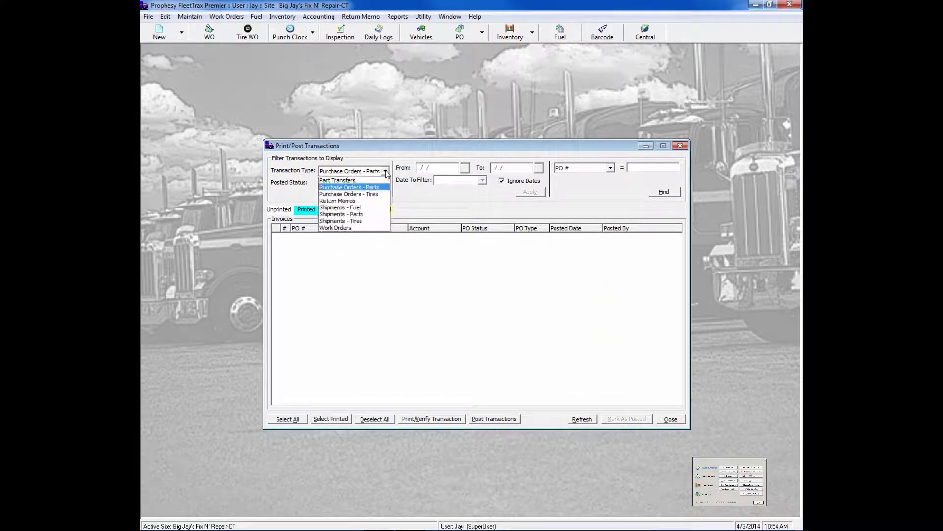
pyautogui.click(360, 227)
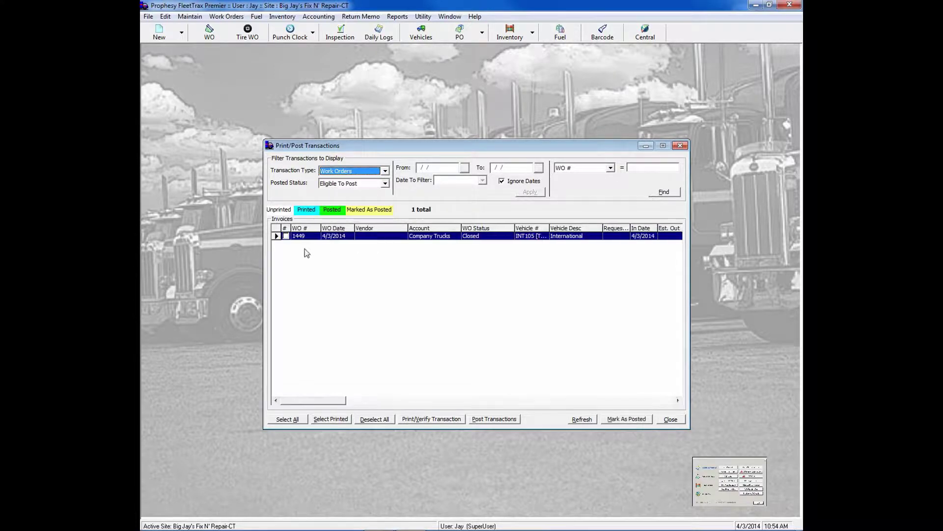
pyautogui.click(286, 236)
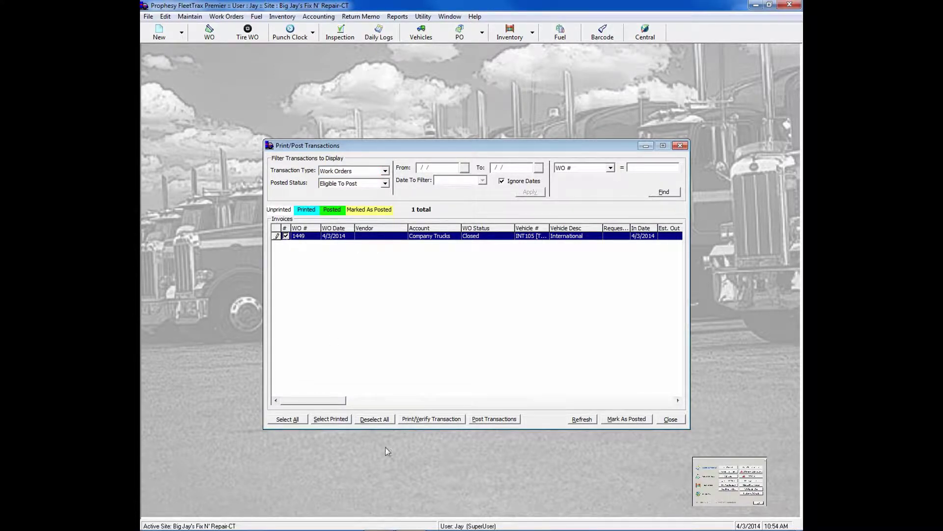
pyautogui.click(441, 420)
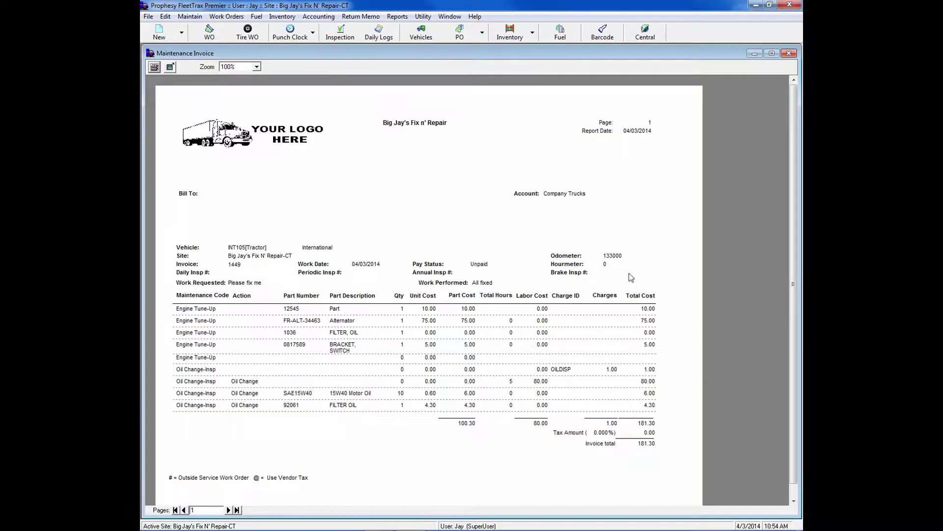
pyautogui.click(789, 53)
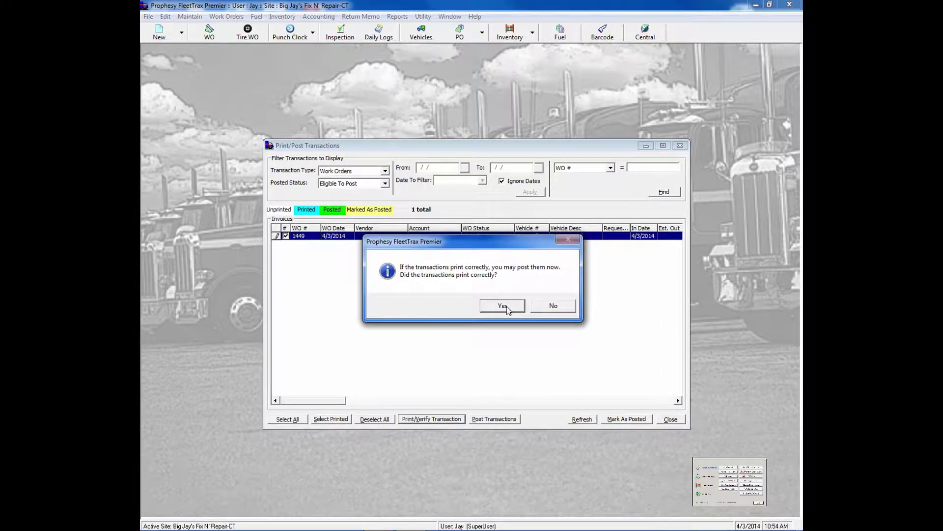
pyautogui.click(504, 306)
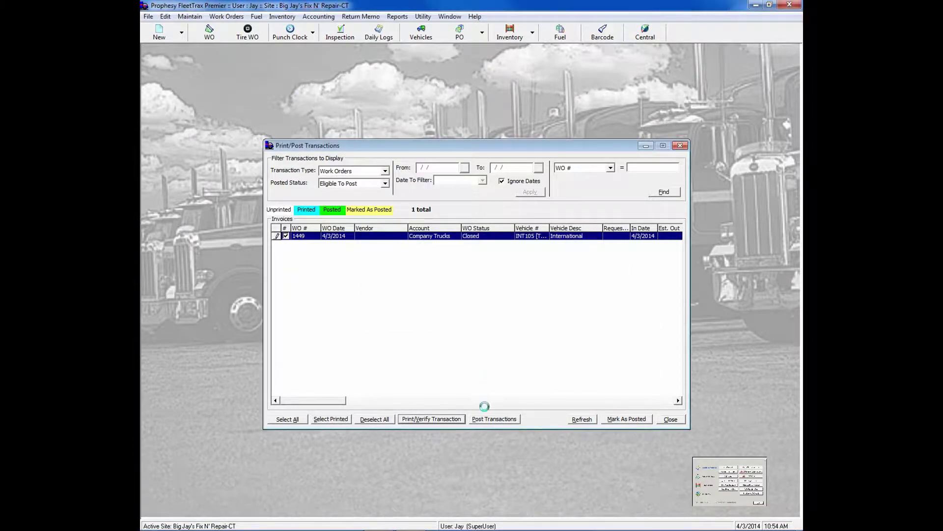
# Post the selected INT105 work order to Accounting and acknowledge the posting notice
pyautogui.click(491, 420)
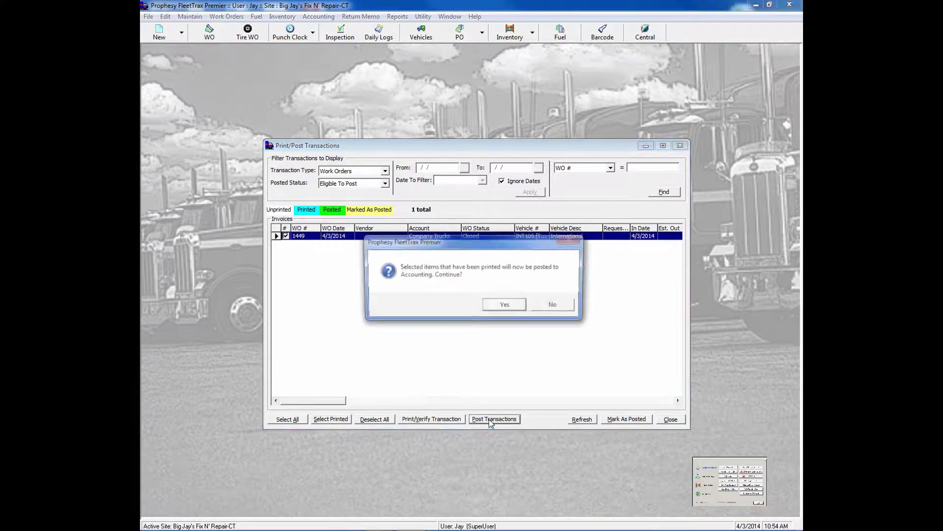
pyautogui.click(509, 310)
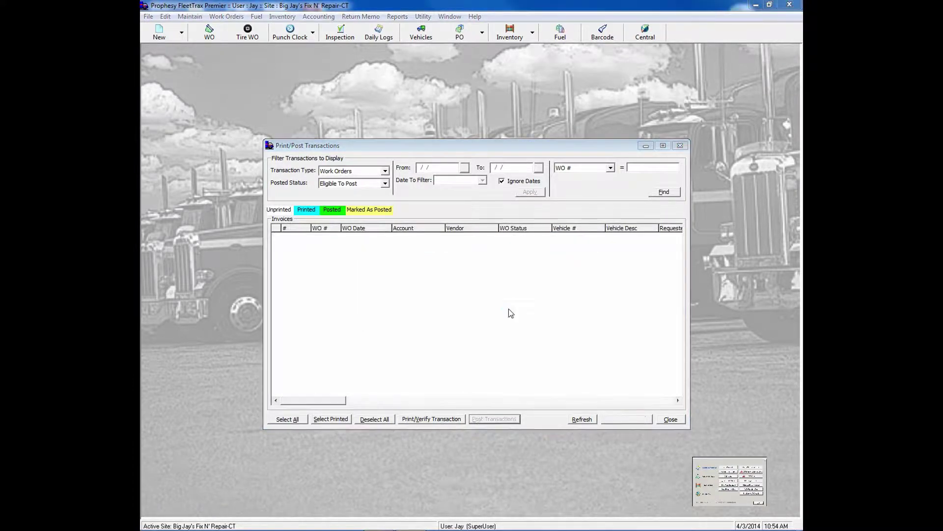
pyautogui.click(557, 317)
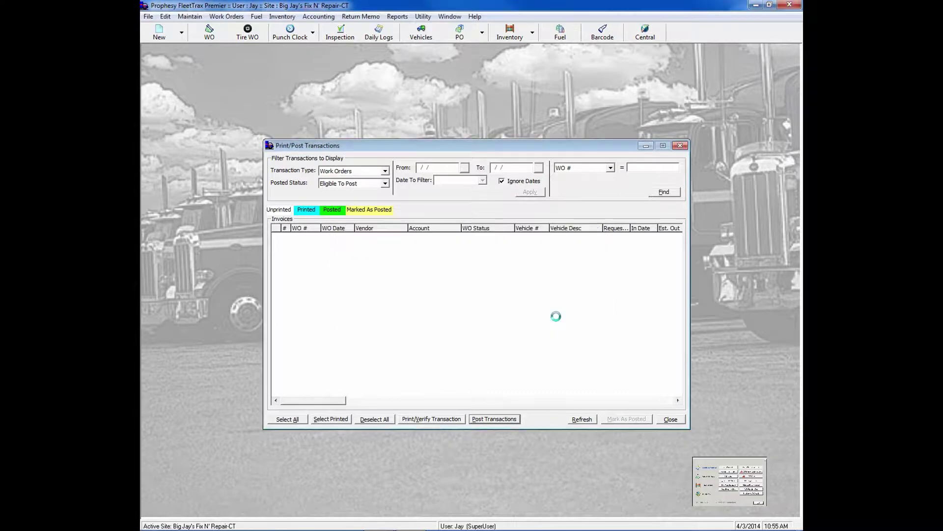
# Close the Print/Post Transactions window and the Daily Activities board, and launch the QuickBooks export from the accounting functions
pyautogui.click(671, 420)
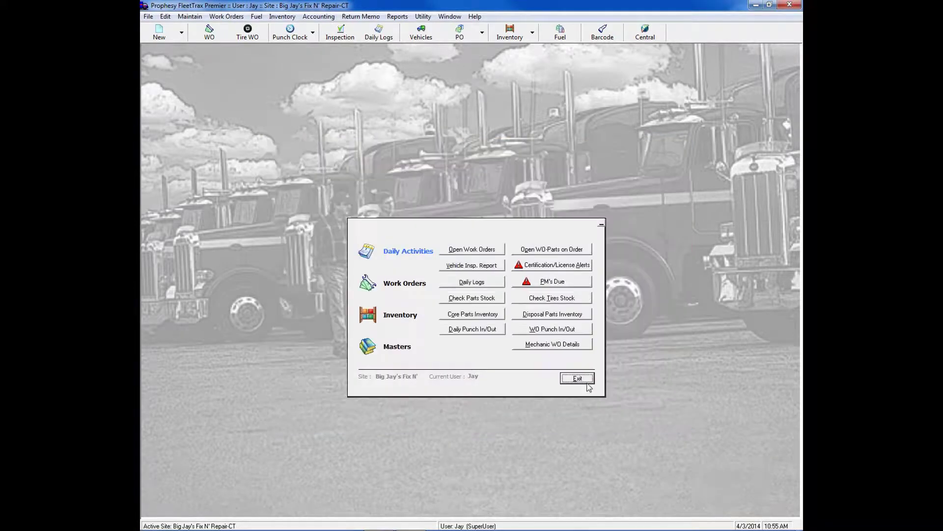
pyautogui.click(584, 383)
pyautogui.click(318, 16)
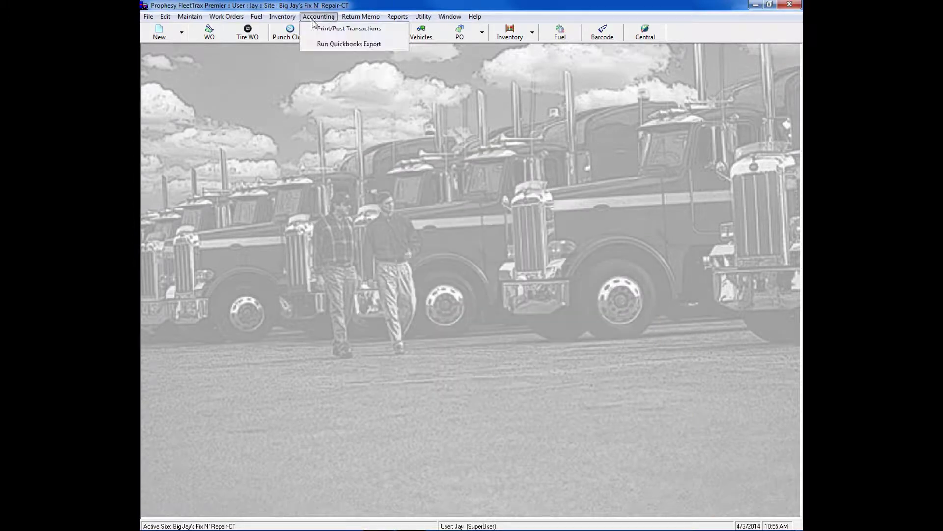
pyautogui.click(352, 354)
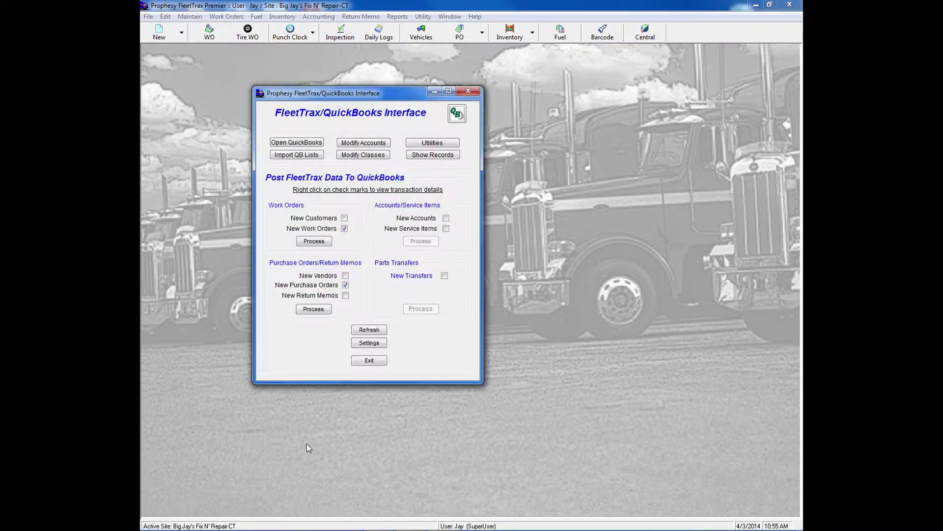
# Process the new work orders and new purchase orders into QuickBooks, closing each status window, and exit the interface
pyautogui.click(313, 241)
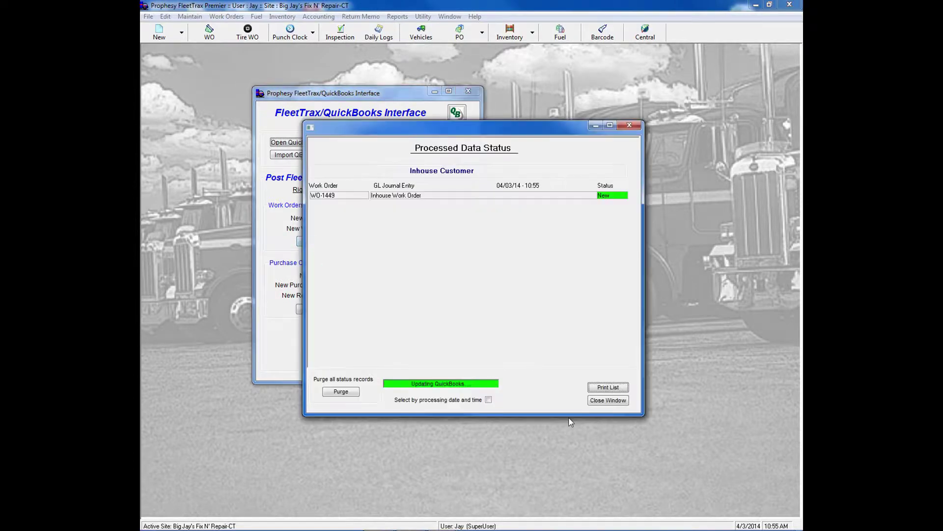
pyautogui.click(607, 400)
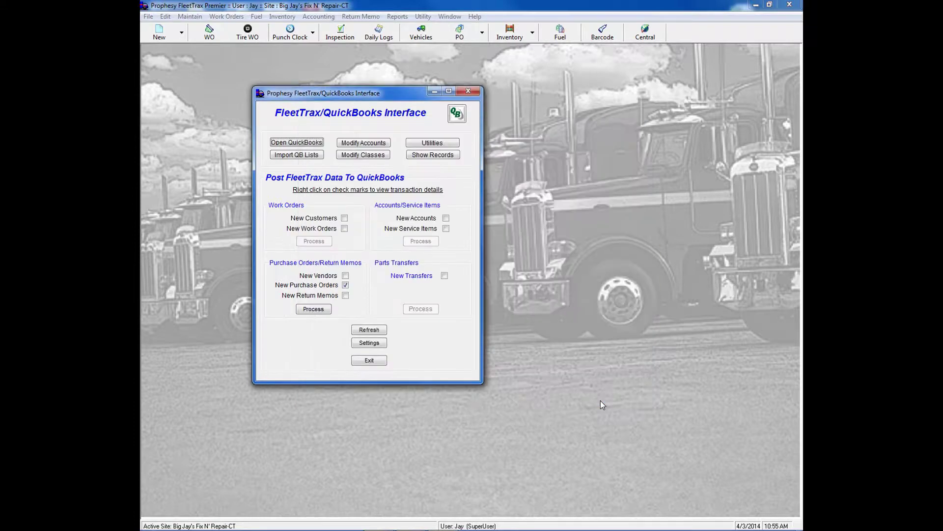
pyautogui.click(325, 309)
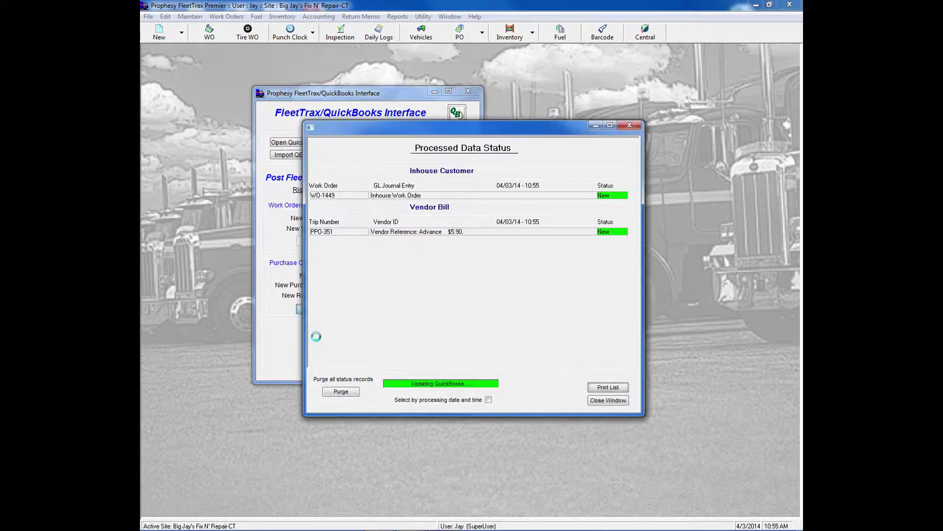
pyautogui.click(608, 400)
pyautogui.click(362, 361)
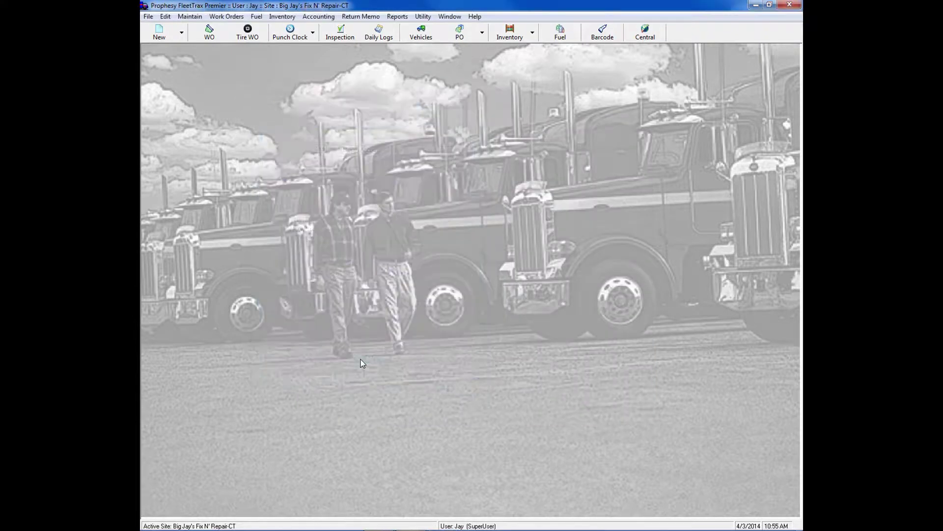
# Switch to QuickBooks, mark the Advance bill due 04/13/2014 in Pay Bills, and close the bill list without paying
pyautogui.moveTo(524, 528)
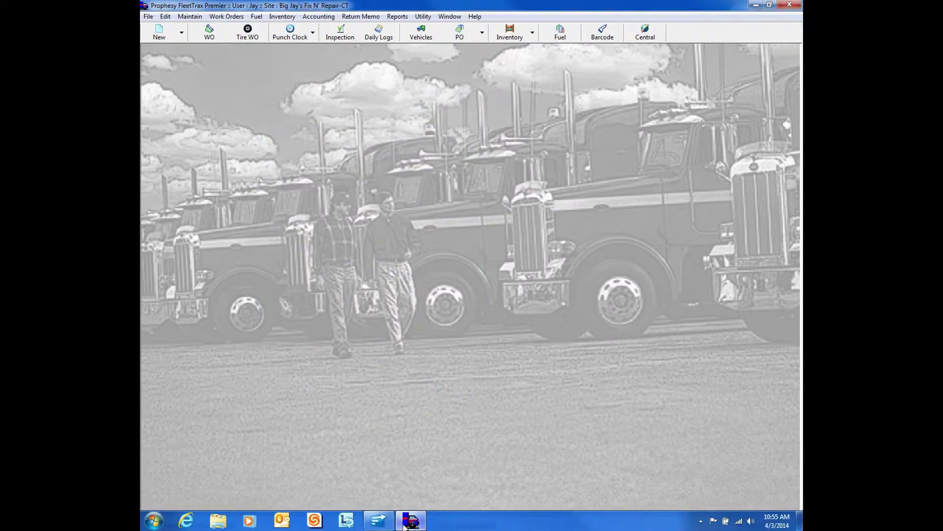
pyautogui.click(378, 520)
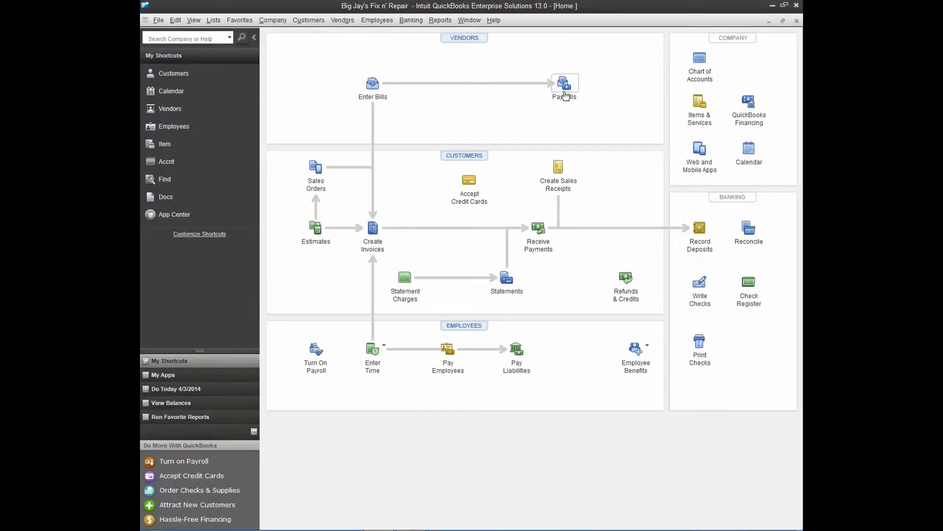
pyautogui.click(565, 95)
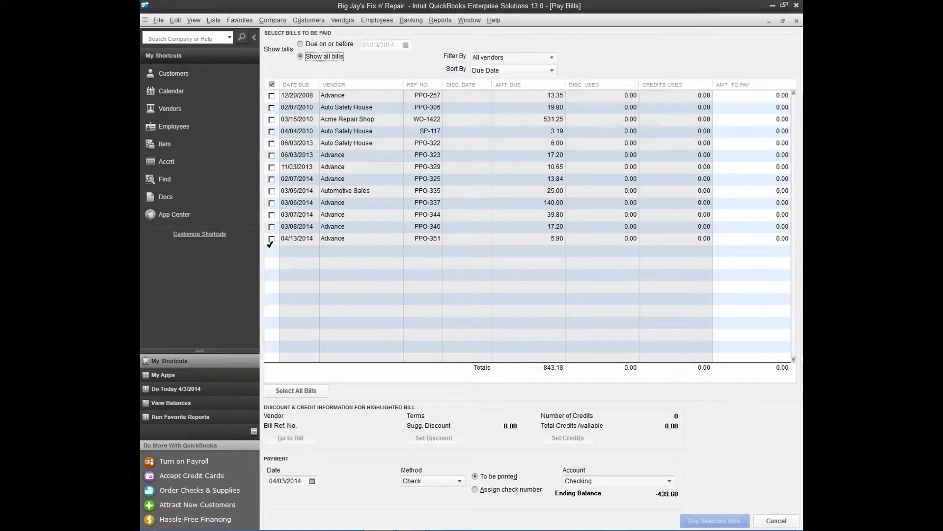
pyautogui.click(271, 239)
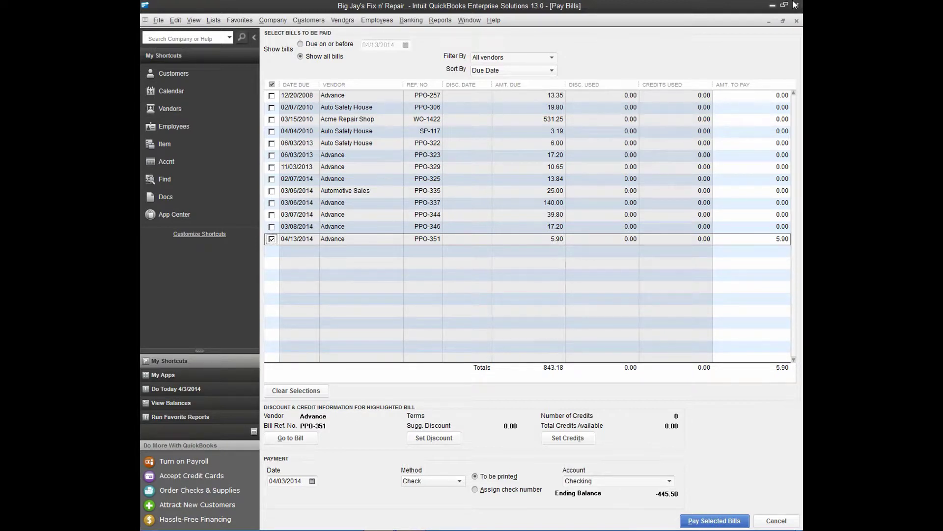
pyautogui.click(797, 21)
pyautogui.click(476, 168)
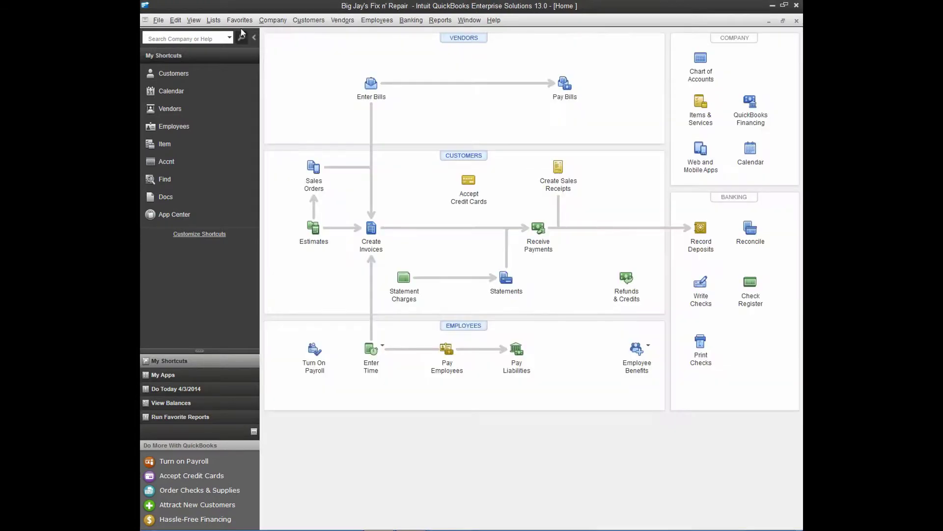
# Open the Chart of Accounts and run the Transaction Detail by Account report on all accounts
pyautogui.click(213, 20)
pyautogui.click(228, 34)
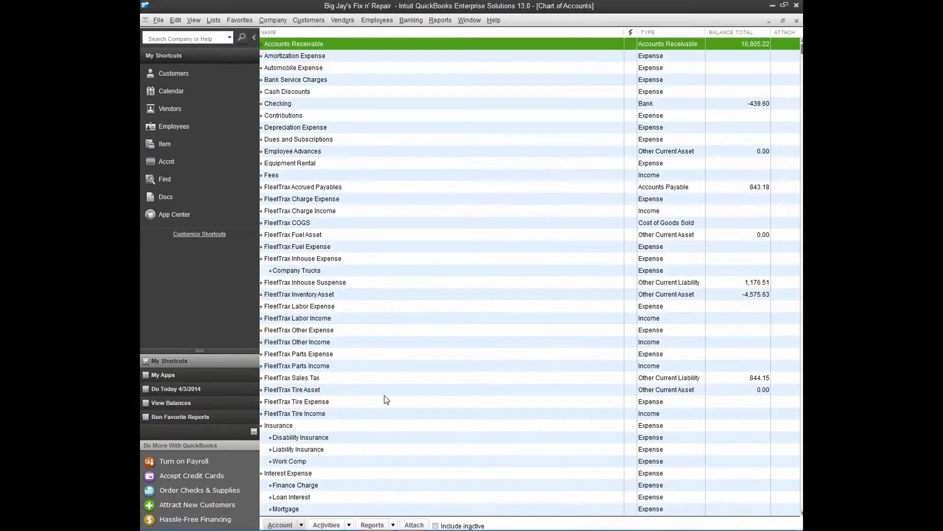
pyautogui.moveTo(343, 528)
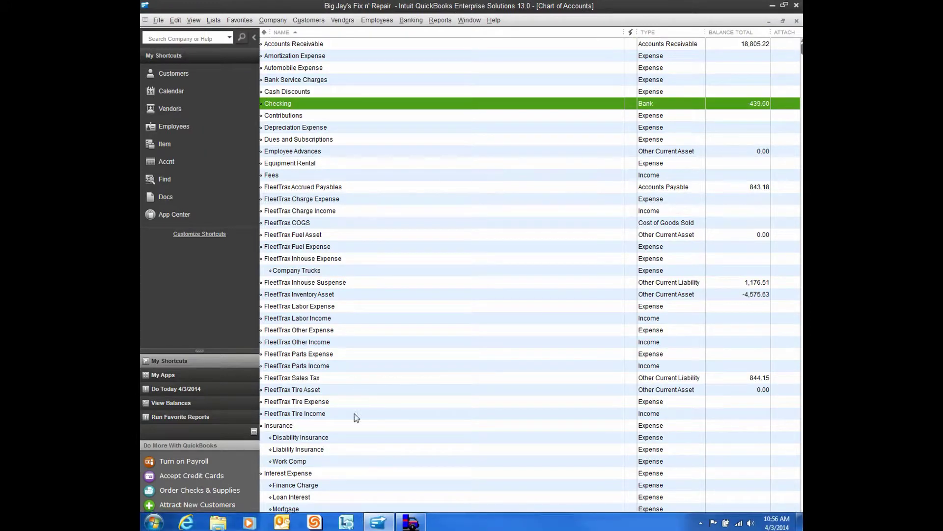
pyautogui.click(363, 525)
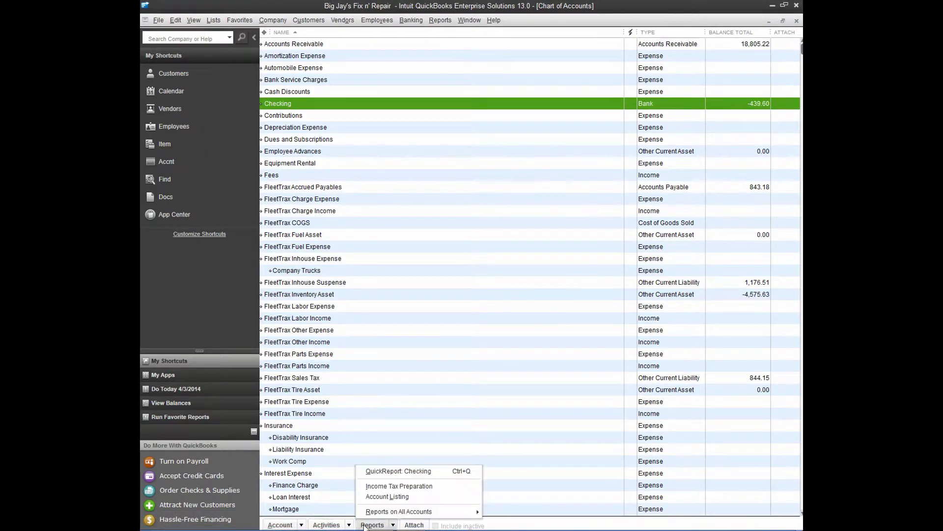
pyautogui.moveTo(390, 511)
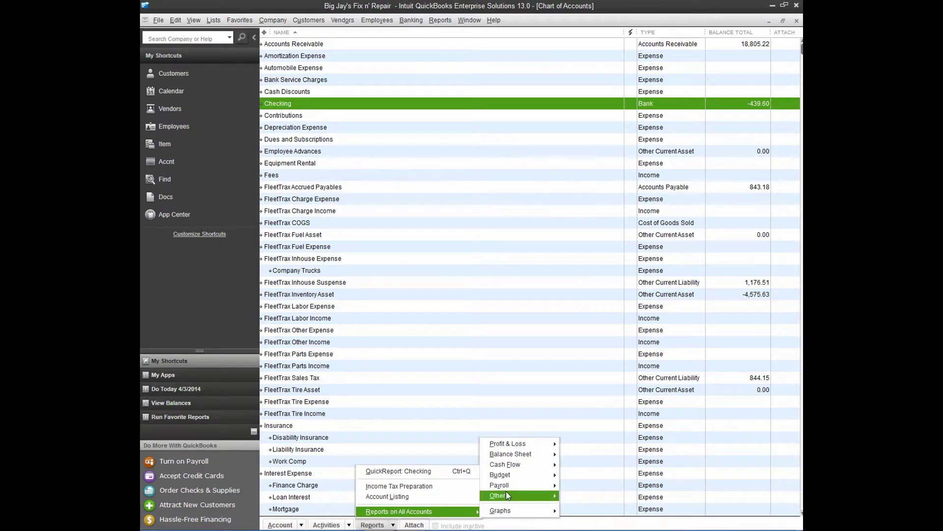
pyautogui.moveTo(511, 498)
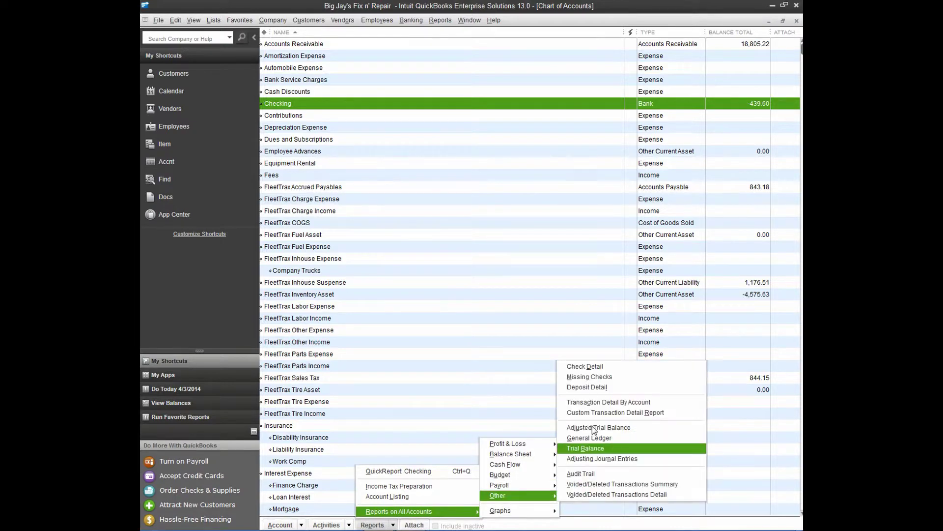
pyautogui.click(598, 402)
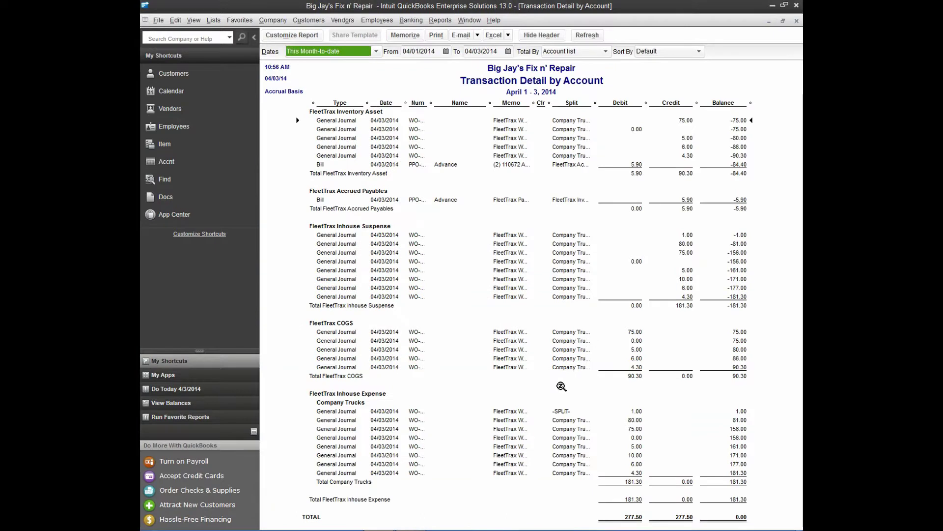
# Set the report's From date to 04/03/2014, refresh it, and widen the Num column to show the full transaction numbers
pyautogui.click(446, 51)
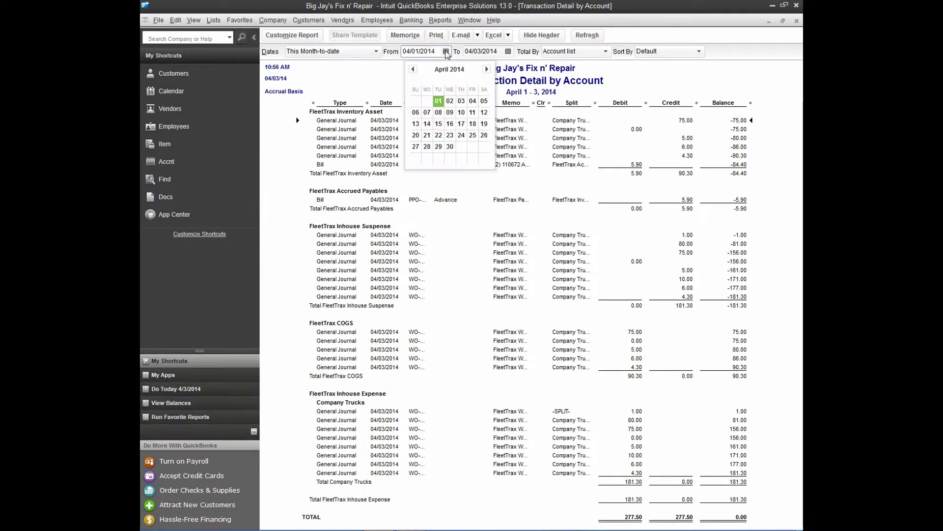
pyautogui.click(461, 100)
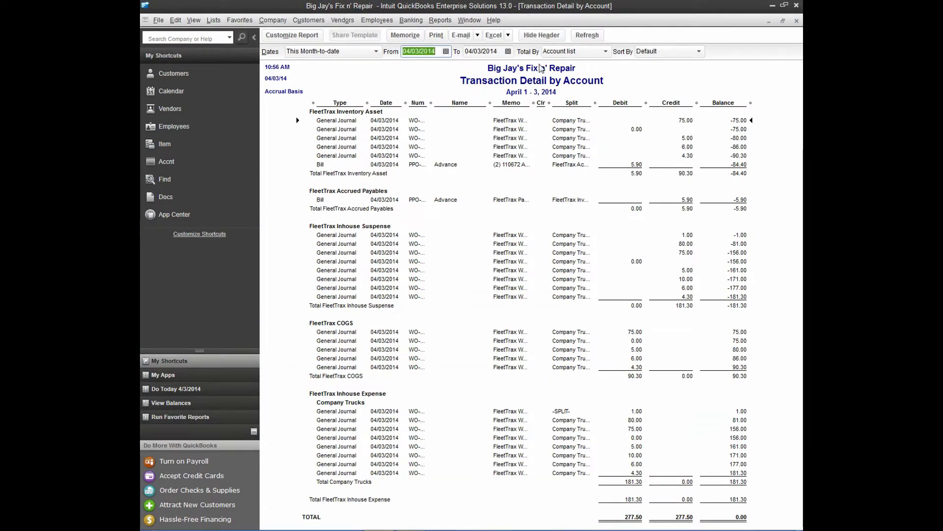
pyautogui.click(587, 35)
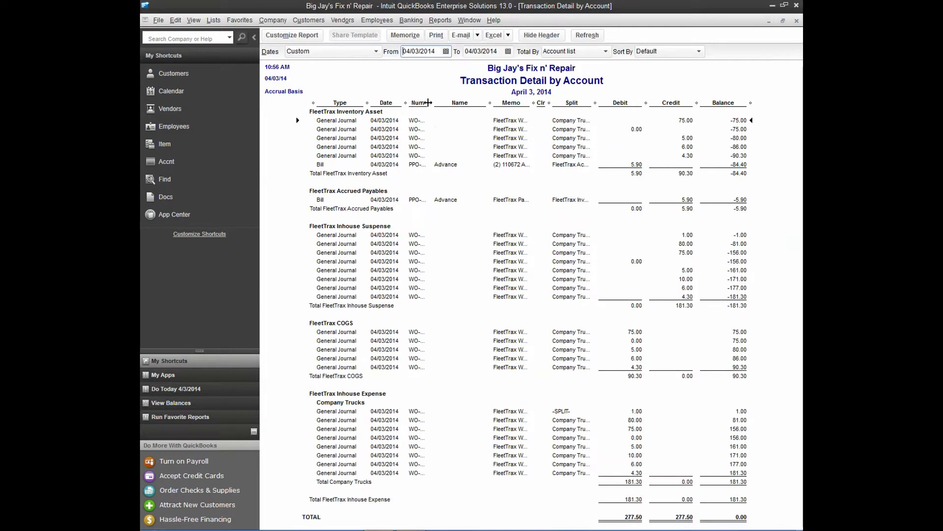
pyautogui.moveTo(435, 103); pyautogui.dragTo(448, 100)
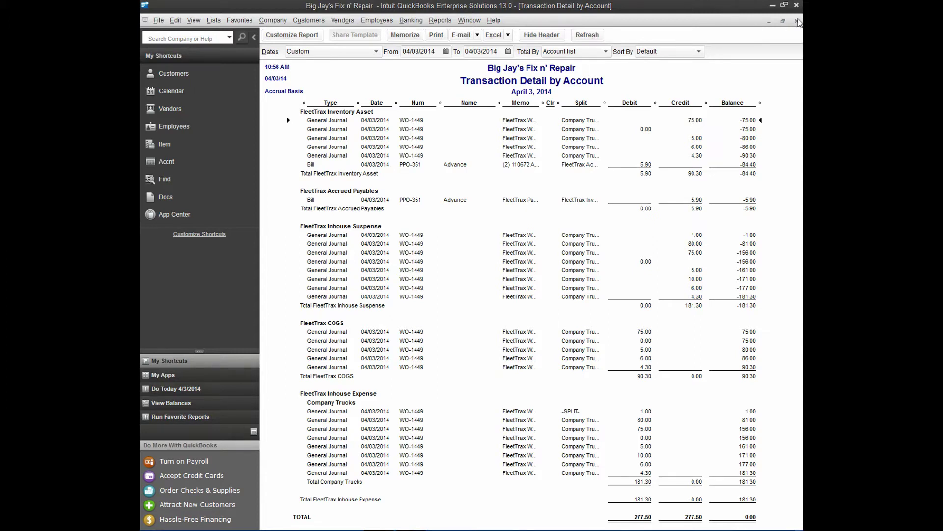
# Close the Transaction Detail by Account report without memorizing it, and close the Chart of Accounts
pyautogui.click(797, 20)
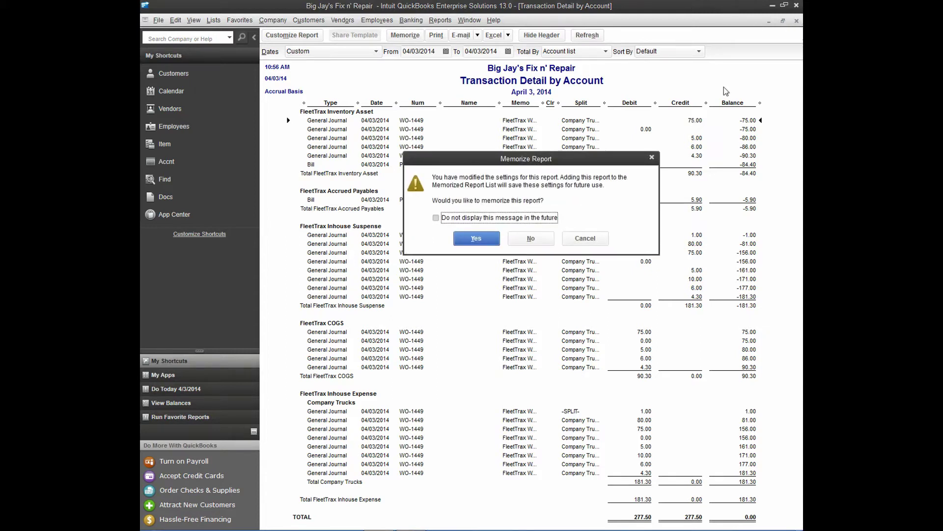
pyautogui.click(533, 238)
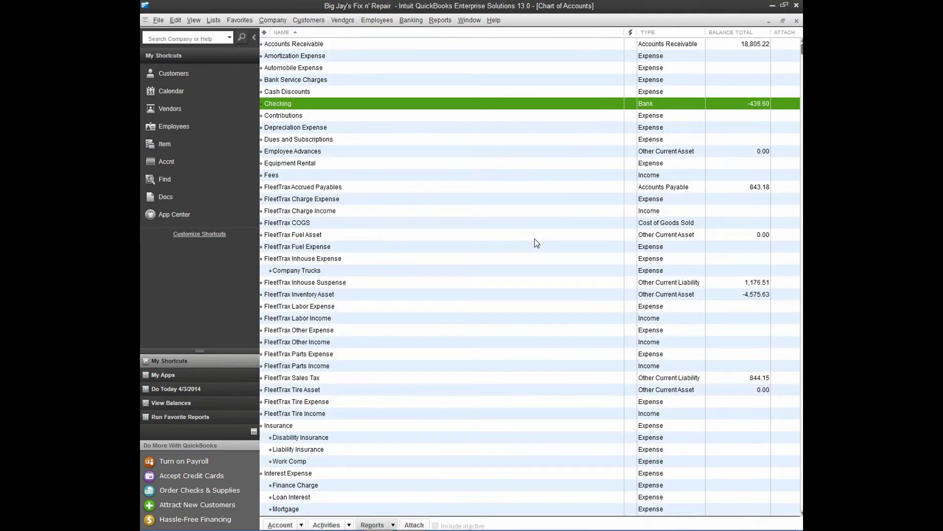
pyautogui.click(796, 20)
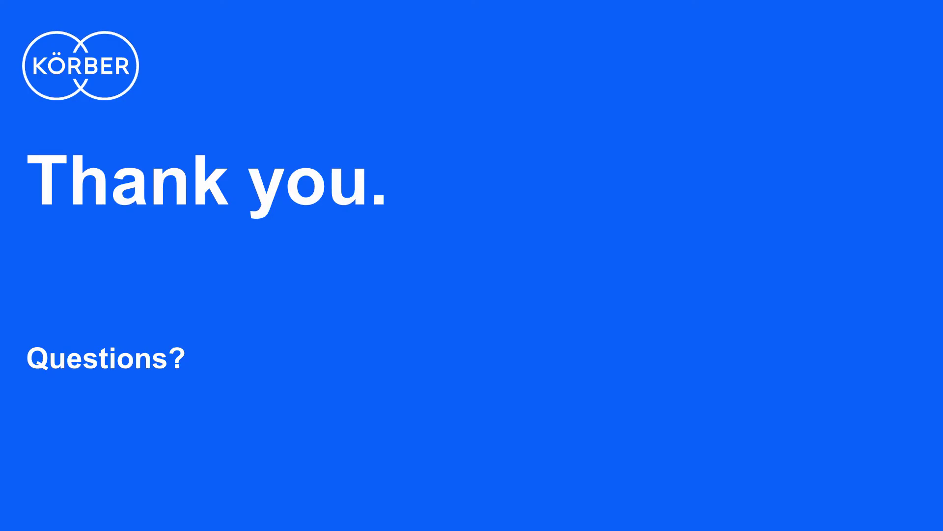